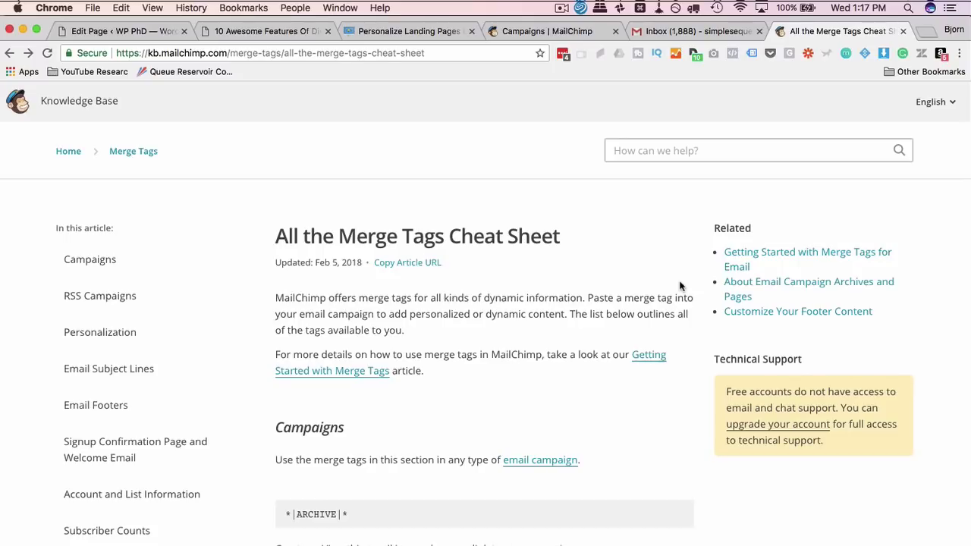
Search the Knowledge Base article for 'fname' and select the *|FNAME|* merge tag
{"action": "key", "text": "super+f"}
{"action": "type", "text": "fname"}
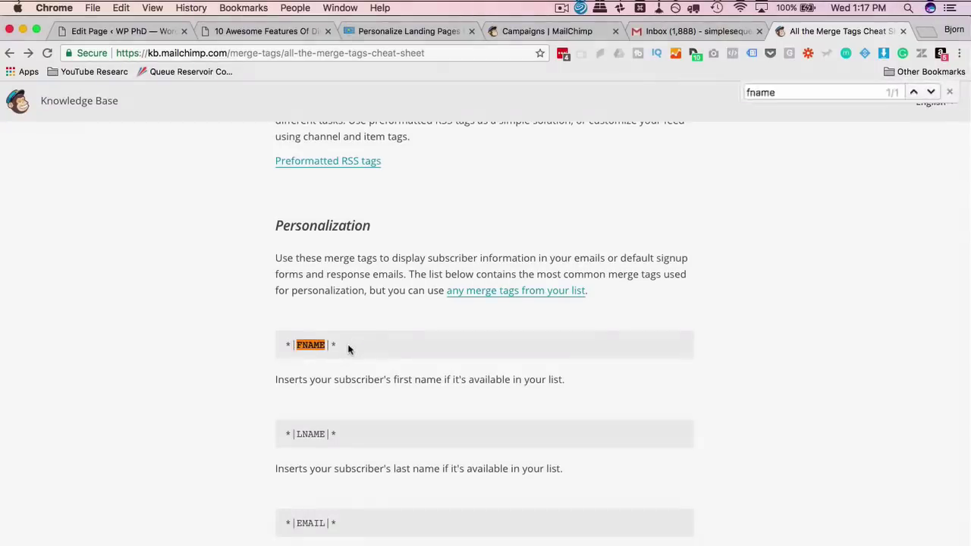
{"action": "left_click_drag", "start_coordinate": [285, 345], "coordinate": [340, 353]}
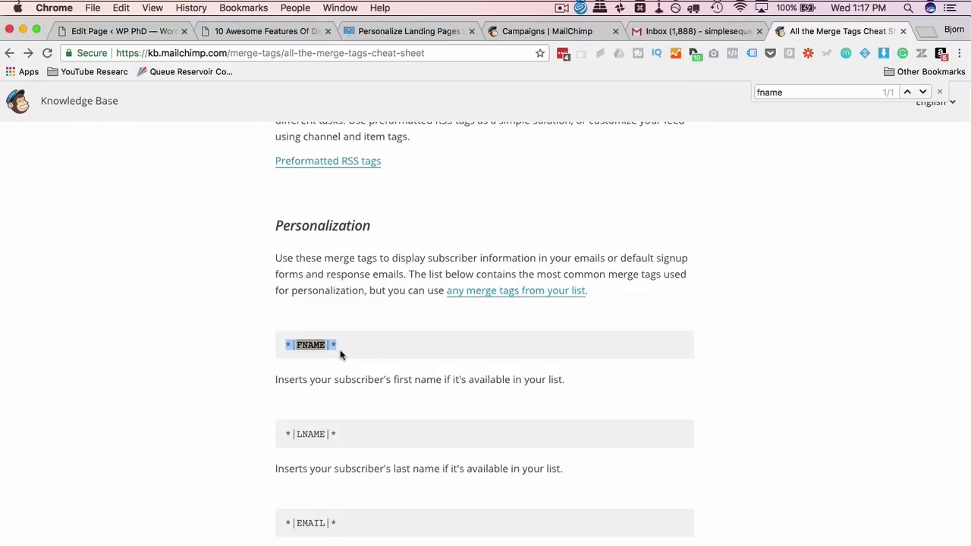
{"action": "left_click", "coordinate": [317, 345]}
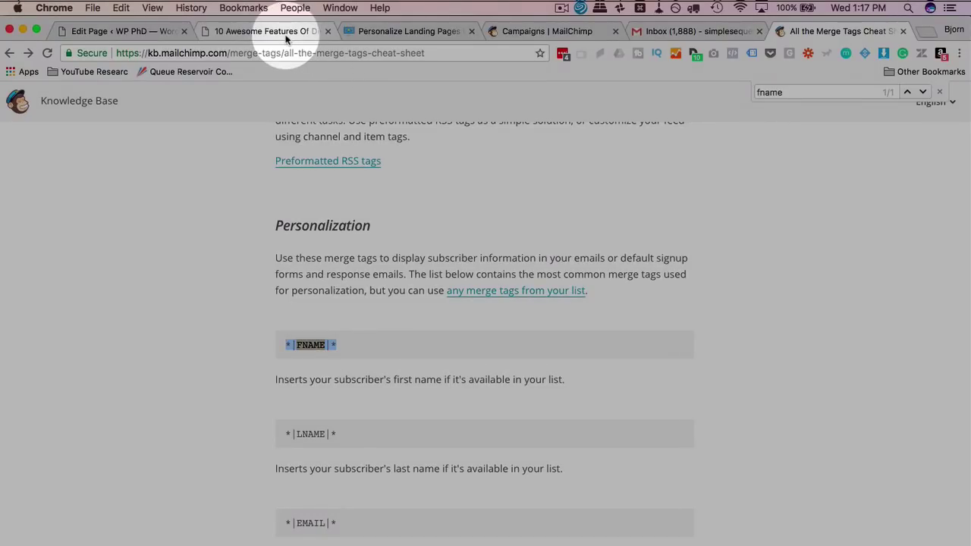
Compare the merge tag with the Divi landing page headline, then bring up the MailChimp Campaigns list
{"action": "left_click", "coordinate": [286, 35]}
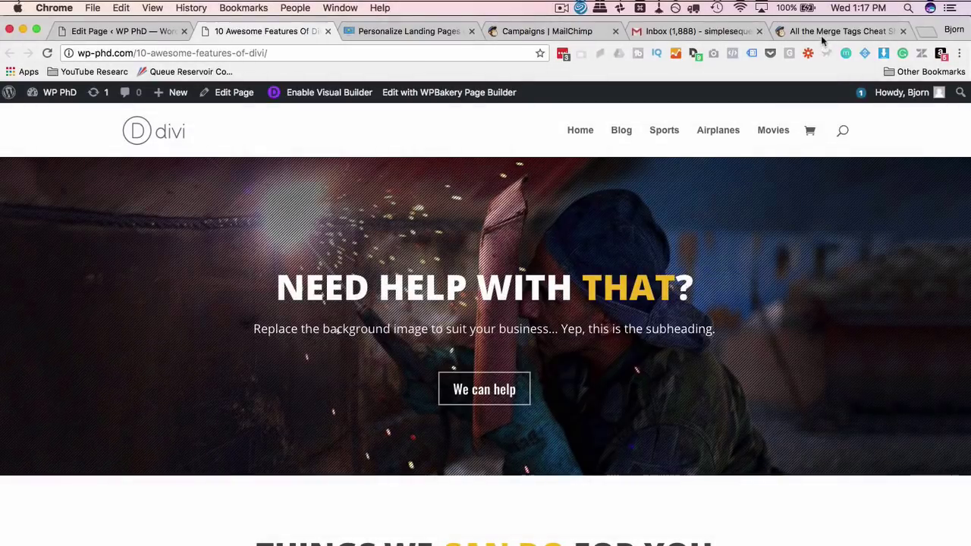
{"action": "left_click", "coordinate": [824, 31]}
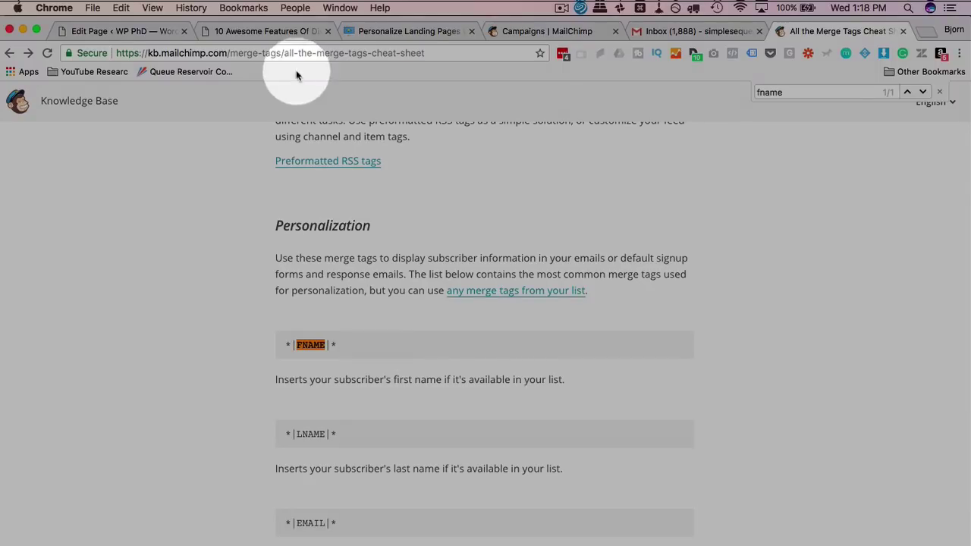
{"action": "left_click", "coordinate": [271, 32]}
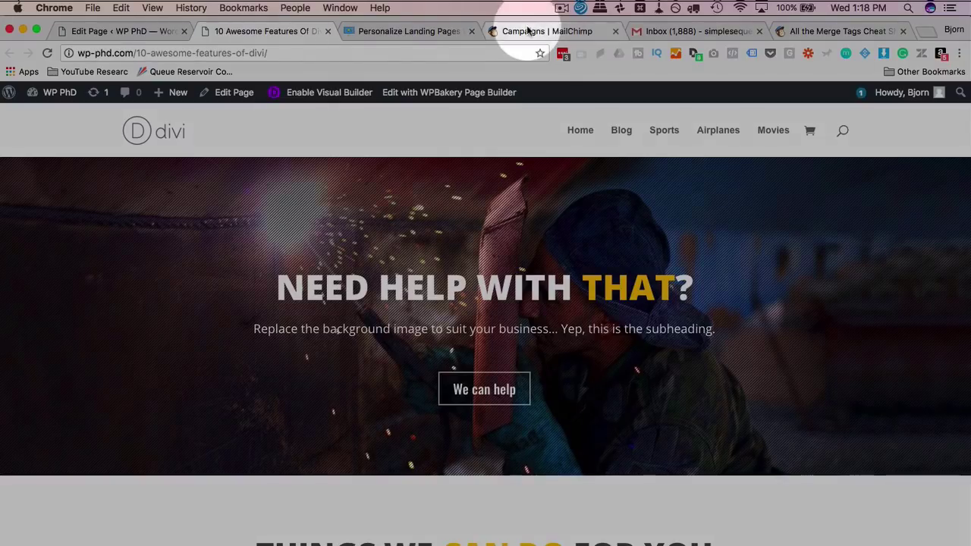
{"action": "left_click", "coordinate": [528, 32]}
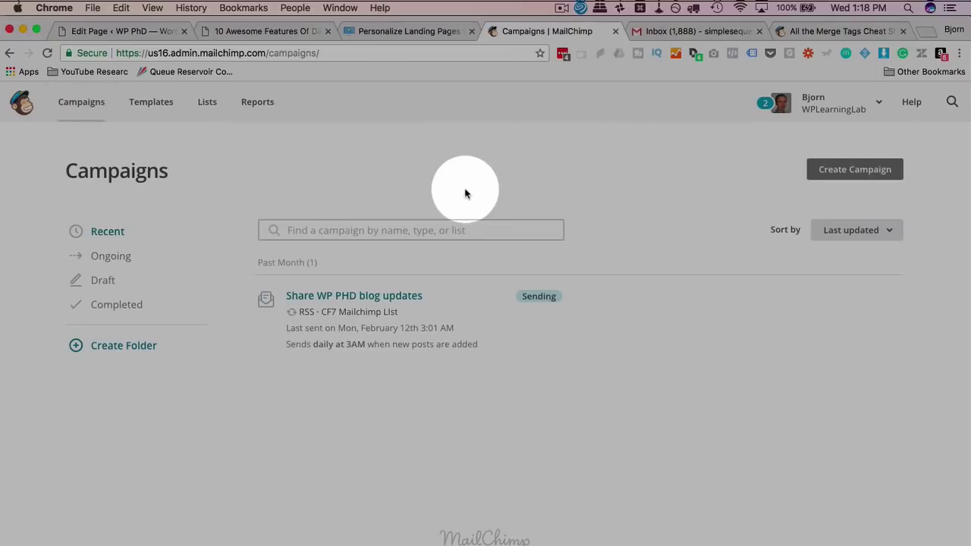
Start a Regular email campaign and enter 'Merge Tag Testing' as its name
{"action": "left_click", "coordinate": [854, 169]}
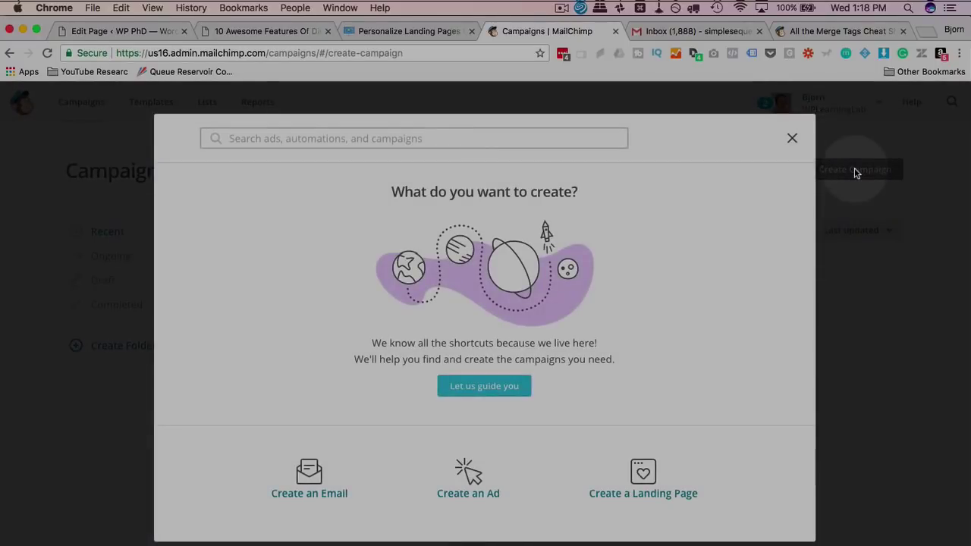
{"action": "left_click", "coordinate": [310, 475]}
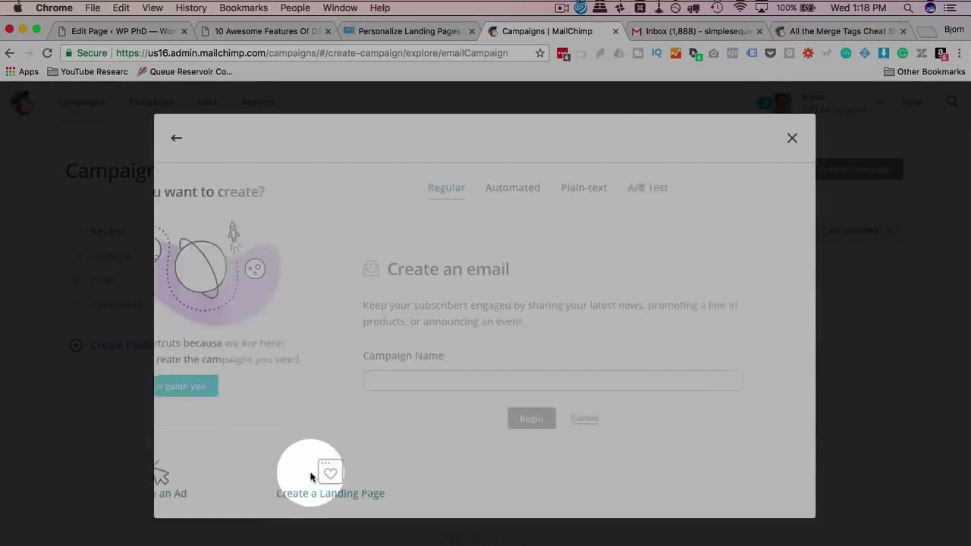
{"action": "left_click", "coordinate": [403, 384]}
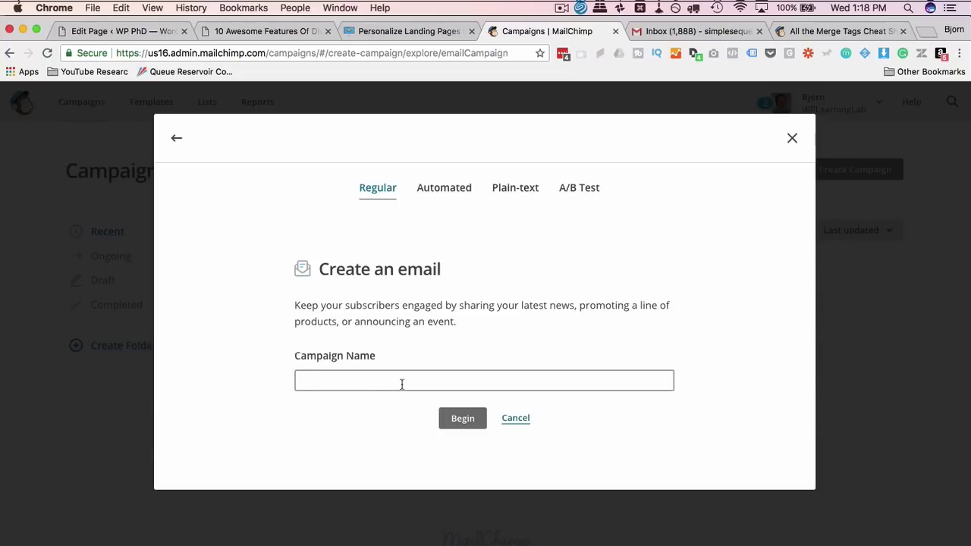
{"action": "left_click", "coordinate": [402, 384]}
{"action": "type", "text": "Merge"}
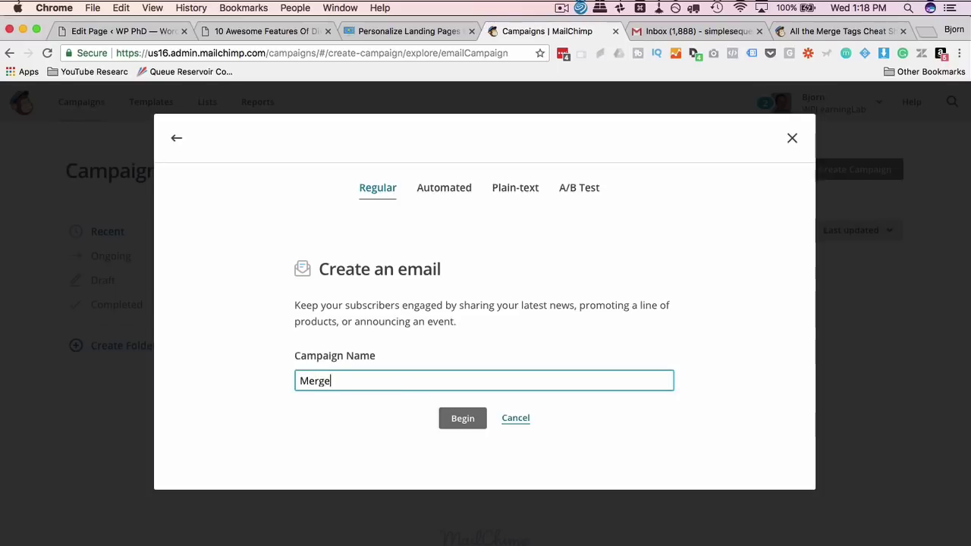
{"action": "type", "text": " Tag Testing"}
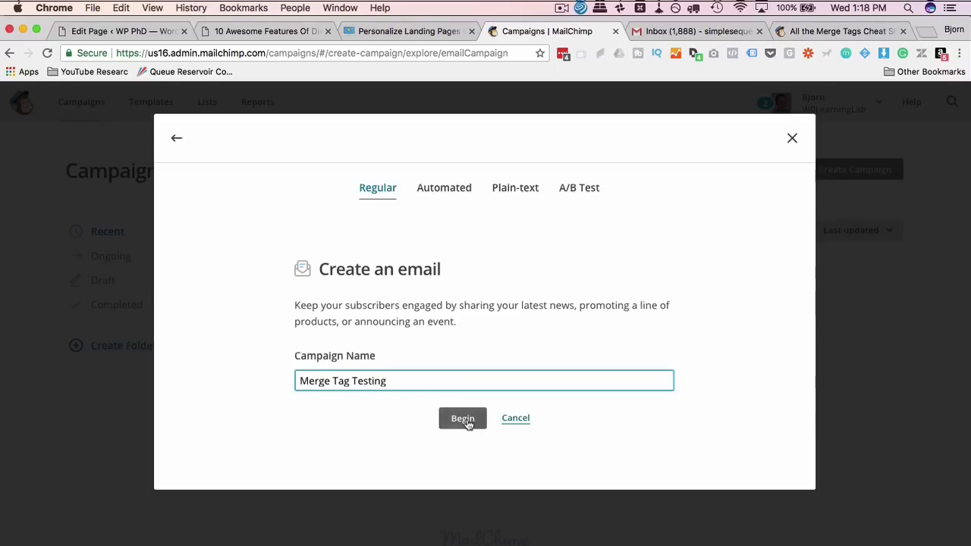
Send the campaign to CF7 Mailchimp List with the To field personalized by *|FNAME|*
{"action": "left_click", "coordinate": [465, 419]}
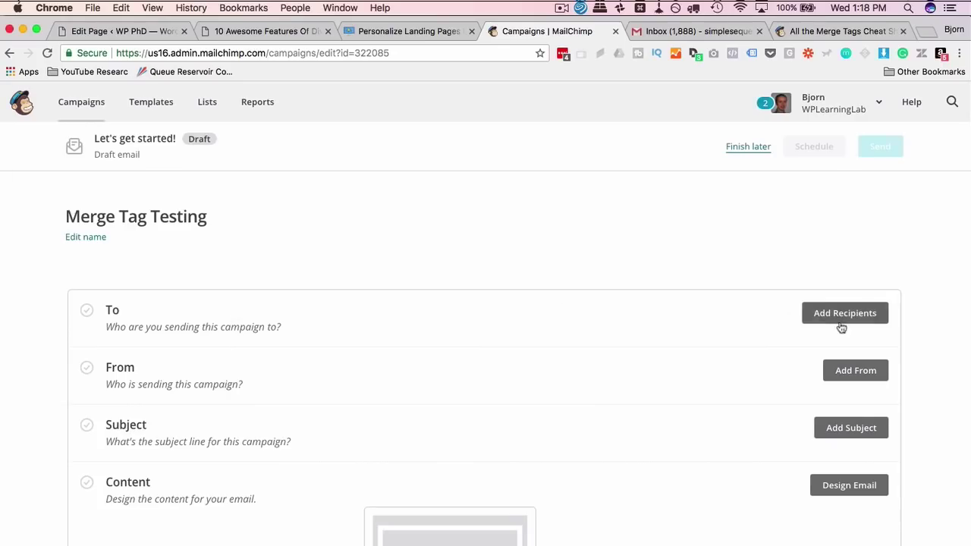
{"action": "left_click", "coordinate": [840, 325]}
{"action": "scroll", "coordinate": [304, 243], "scroll_direction": "down", "scroll_amount": 3}
{"action": "left_click", "coordinate": [267, 252]}
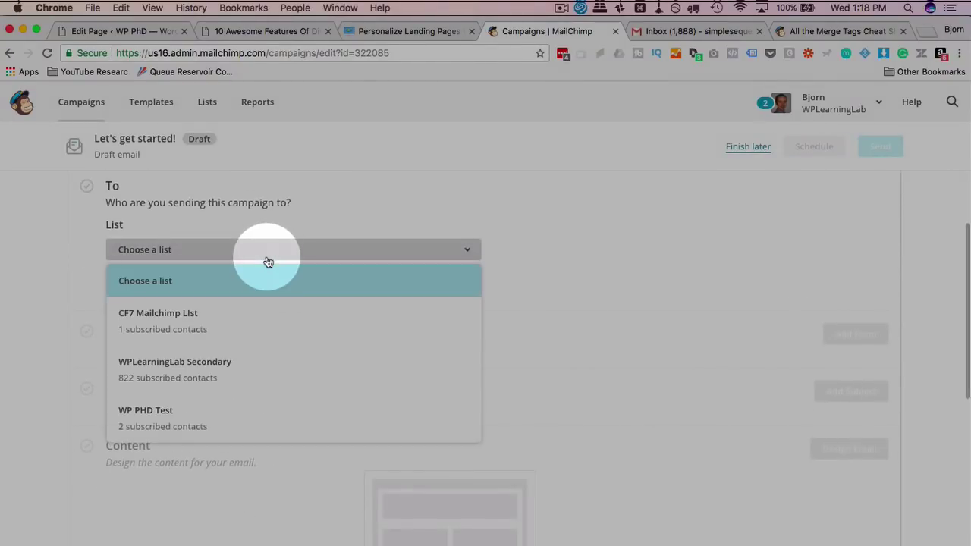
{"action": "left_click", "coordinate": [141, 315]}
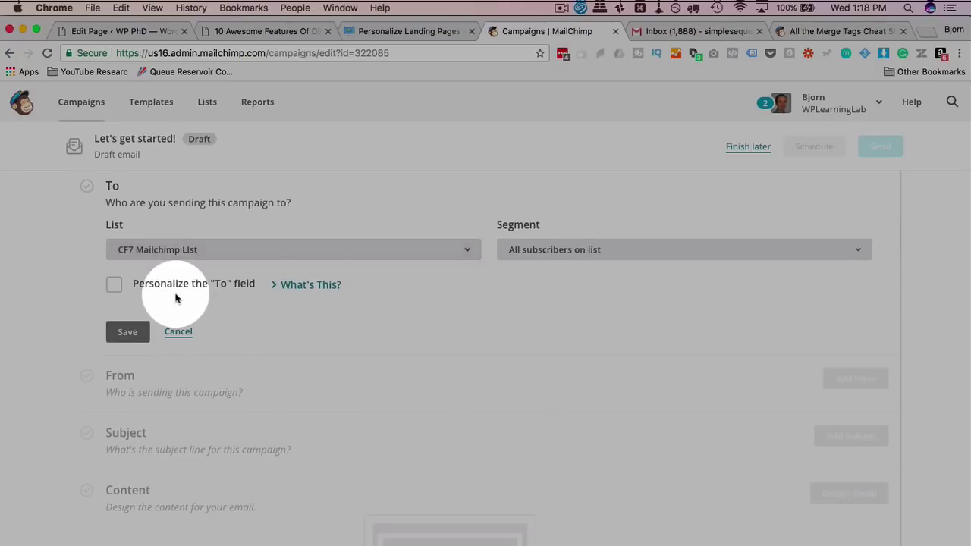
{"action": "scroll", "coordinate": [175, 298], "scroll_direction": "down", "scroll_amount": 2}
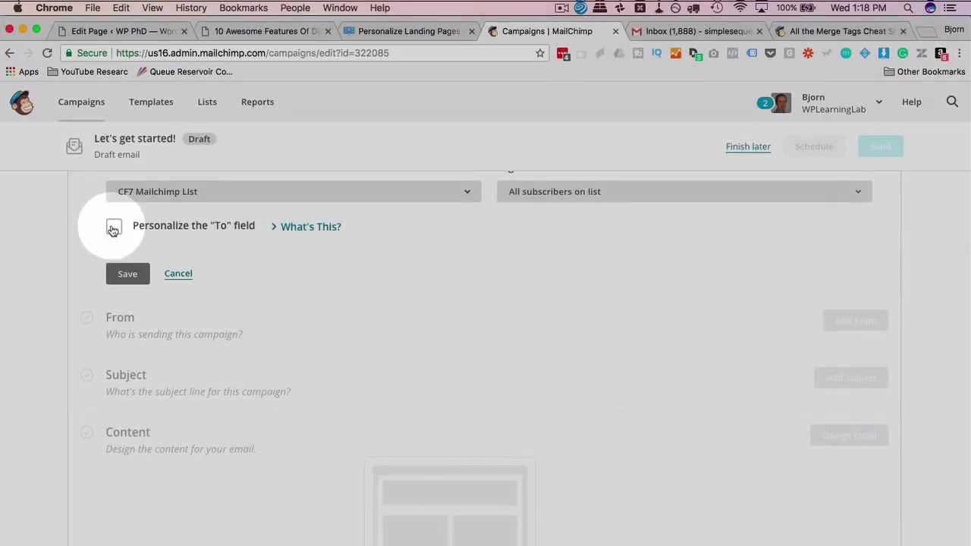
{"action": "left_click", "coordinate": [114, 225]}
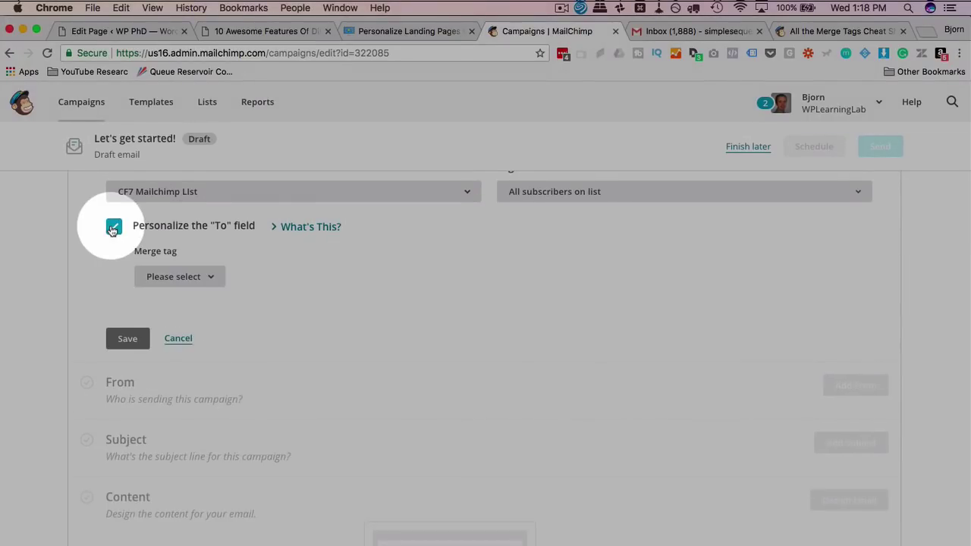
{"action": "left_click", "coordinate": [210, 281]}
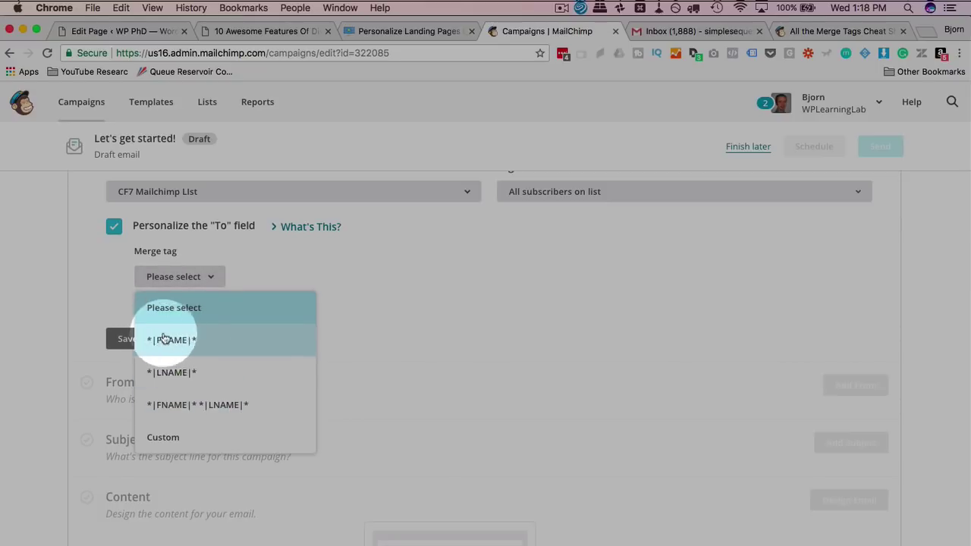
{"action": "left_click", "coordinate": [199, 342]}
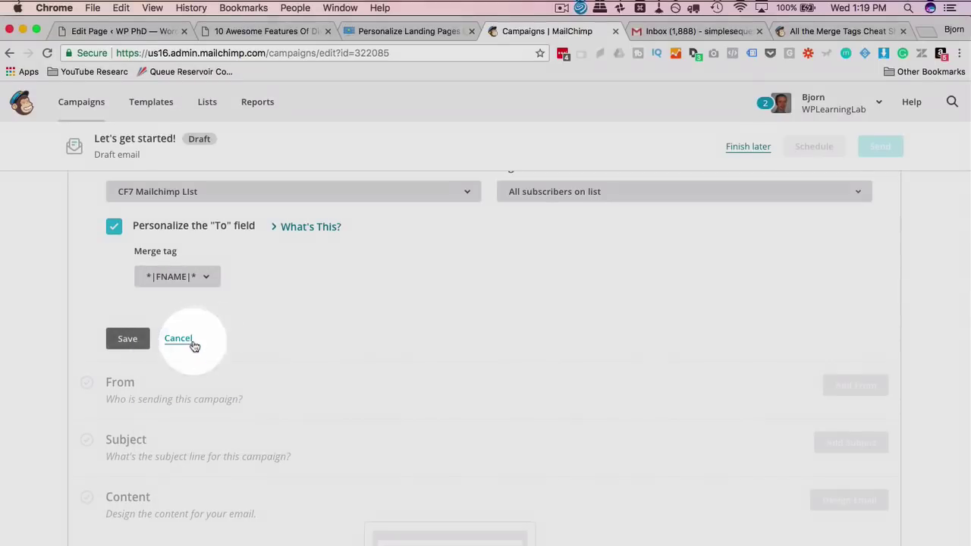
{"action": "left_click", "coordinate": [128, 338]}
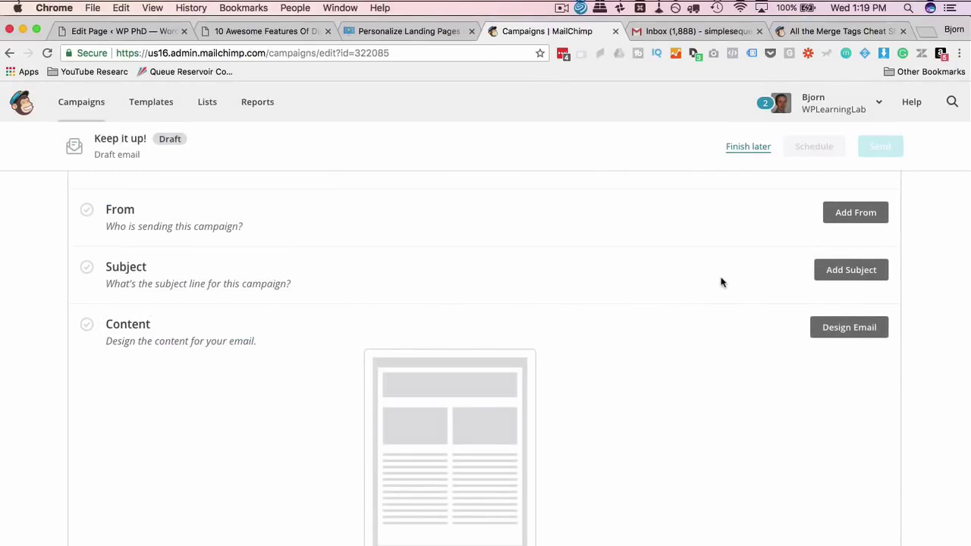
Keep the default sender and save the subject line 'Testing MC Merge Tags'
{"action": "left_click", "coordinate": [856, 263]}
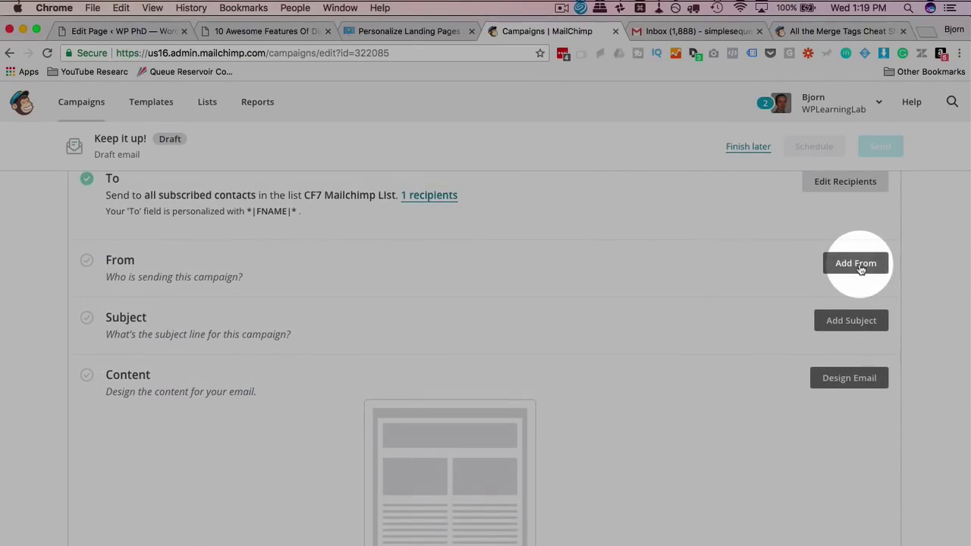
{"action": "left_click", "coordinate": [128, 385]}
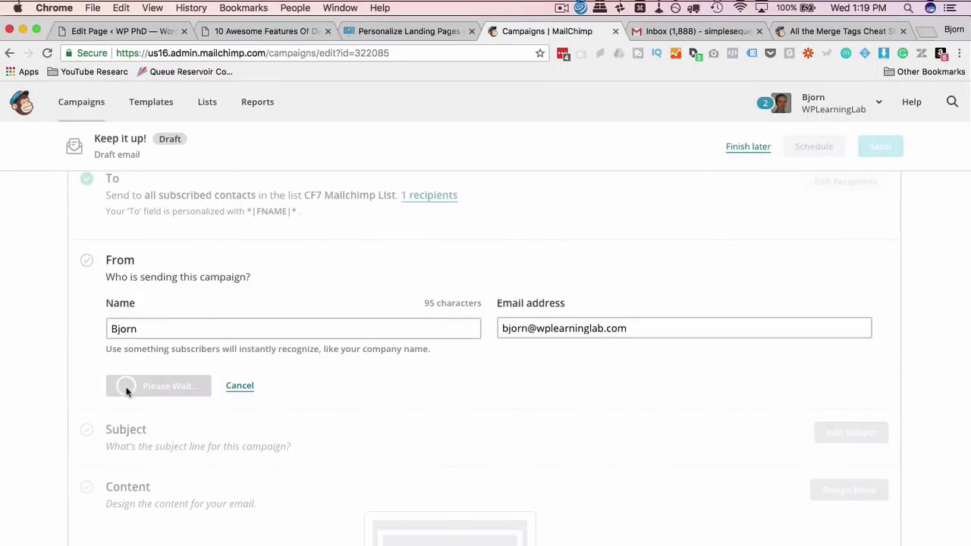
{"action": "scroll", "coordinate": [562, 346], "scroll_direction": "down", "scroll_amount": 1}
{"action": "left_click", "coordinate": [835, 269]}
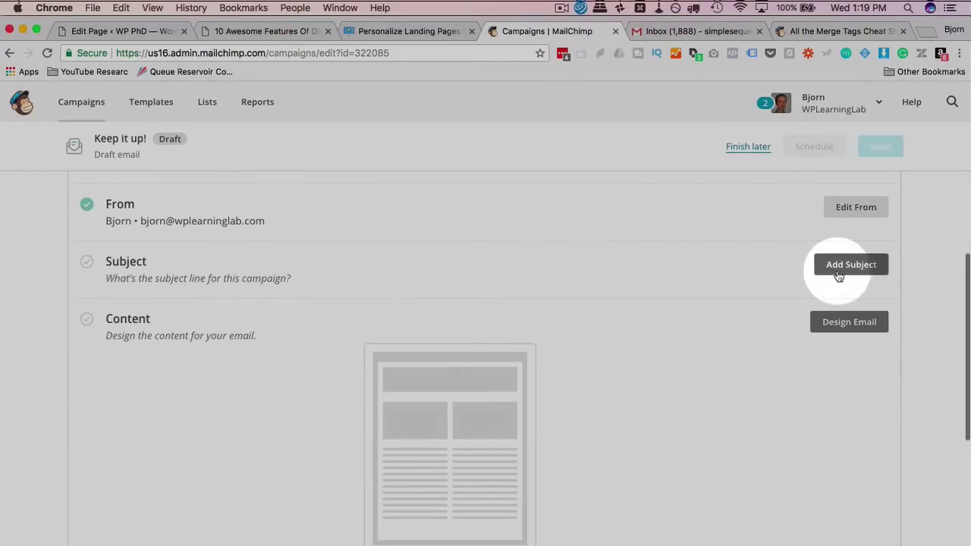
{"action": "left_click", "coordinate": [362, 331]}
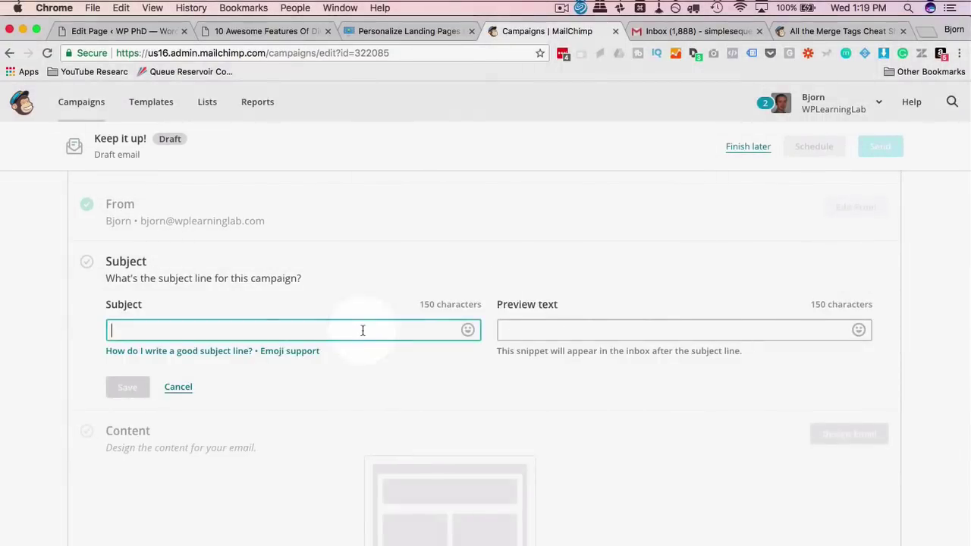
{"action": "type", "text": "Testing MC"}
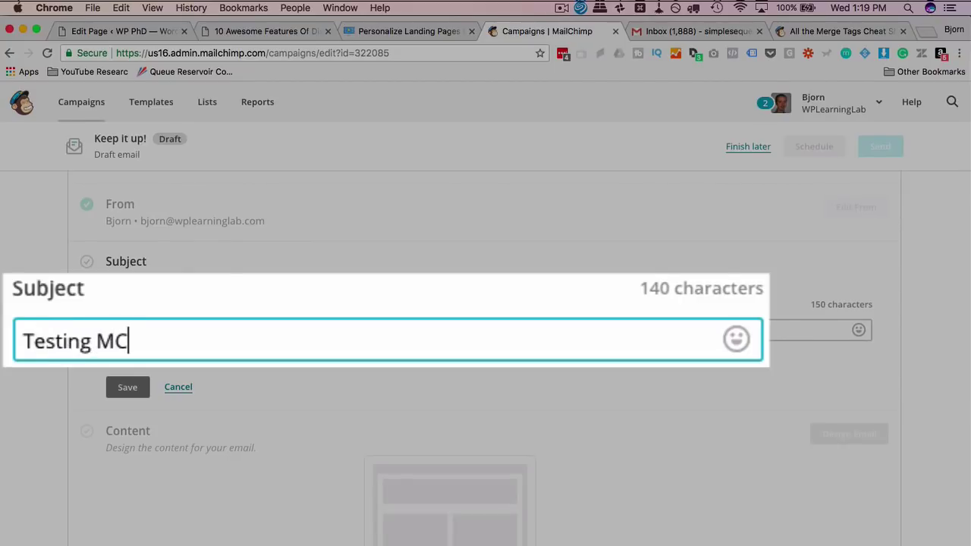
{"action": "type", "text": " Merge Tags"}
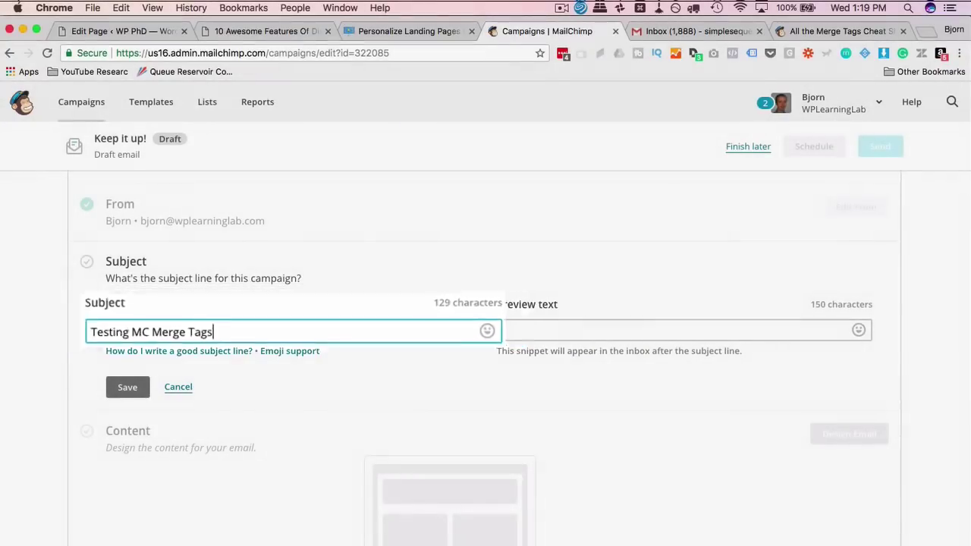
{"action": "left_click", "coordinate": [127, 387]}
{"action": "left_click", "coordinate": [670, 248]}
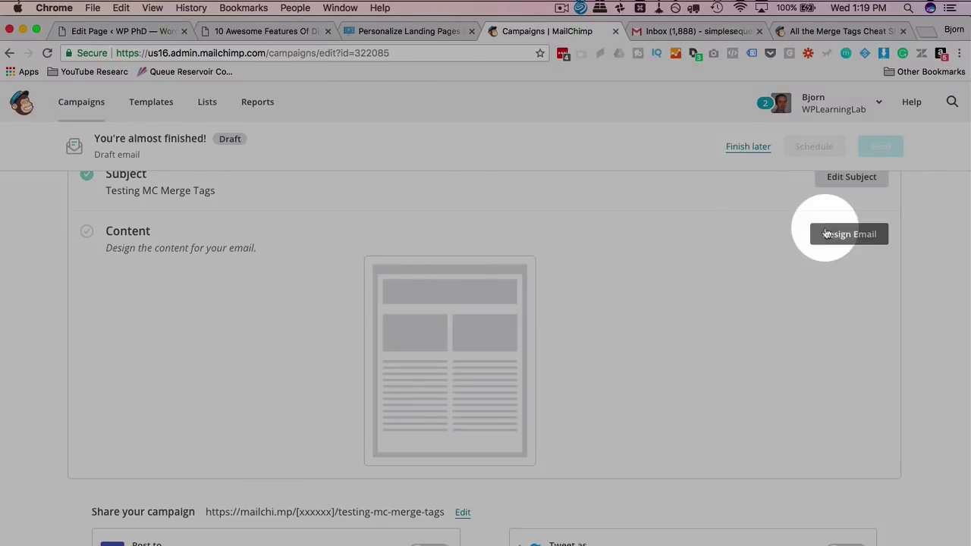
{"action": "left_click", "coordinate": [846, 237]}
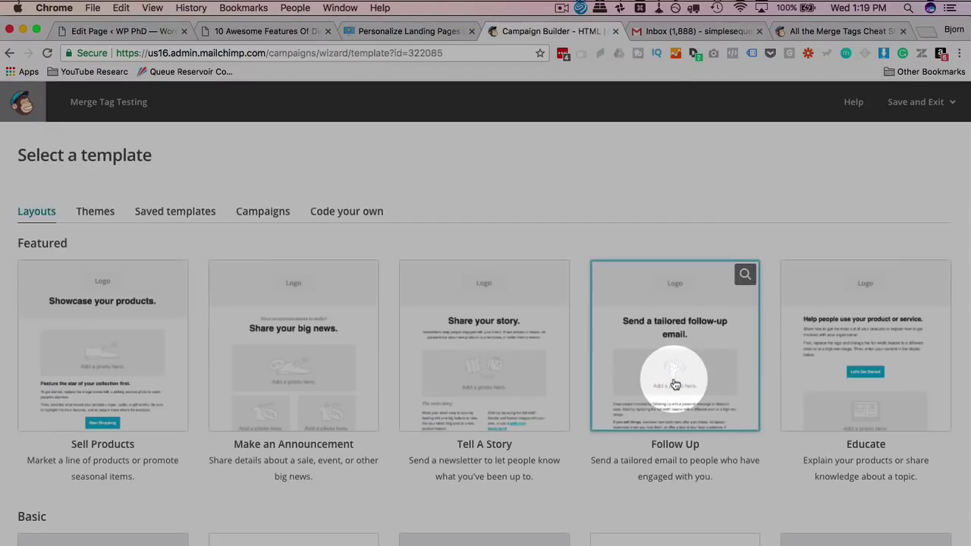
Use the Simple Text template and append 'Click here for more information.' to the first paragraph
{"action": "scroll", "coordinate": [672, 386], "scroll_direction": "down", "scroll_amount": 8}
{"action": "scroll", "coordinate": [675, 385], "scroll_direction": "down", "scroll_amount": 4}
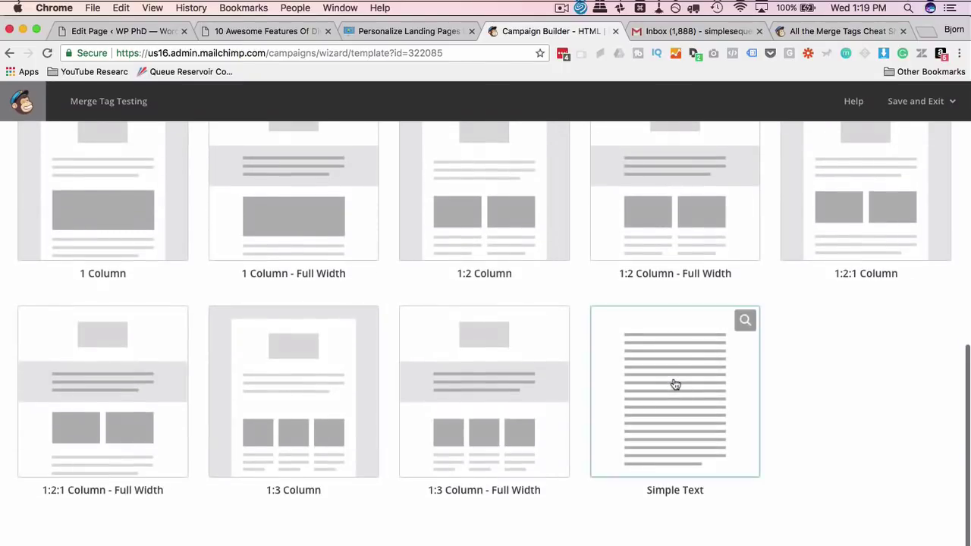
{"action": "left_click", "coordinate": [662, 406]}
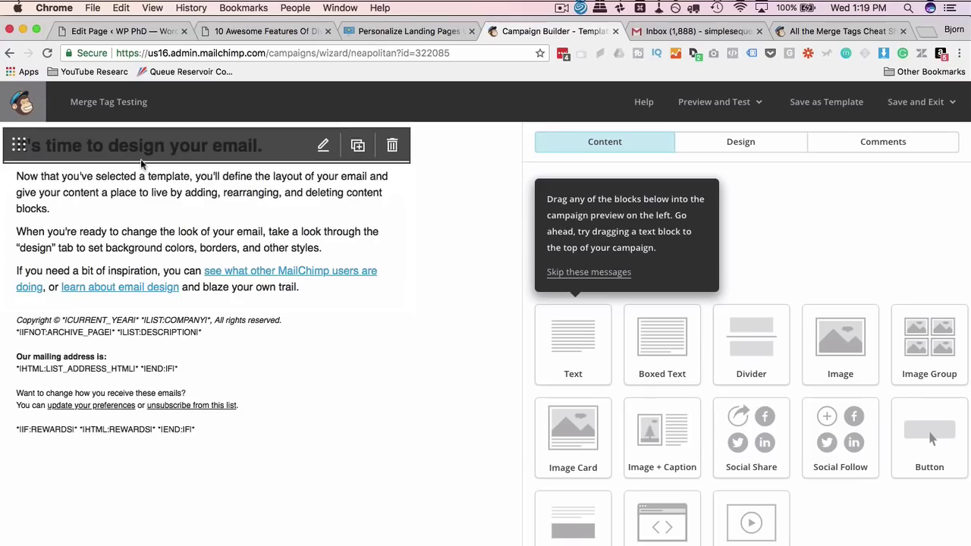
{"action": "left_click", "coordinate": [319, 179]}
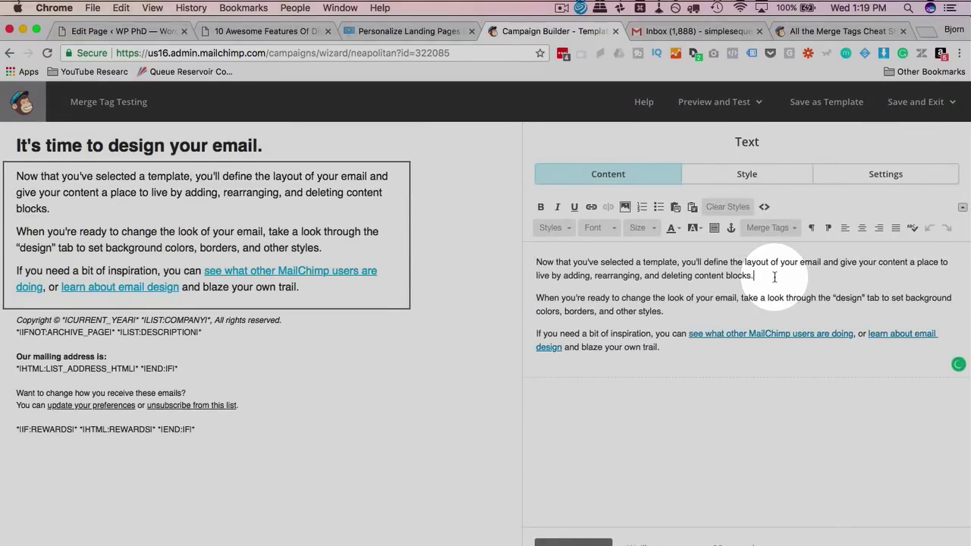
{"action": "left_click", "coordinate": [773, 276]}
{"action": "type", "text": "Click here for more information."}
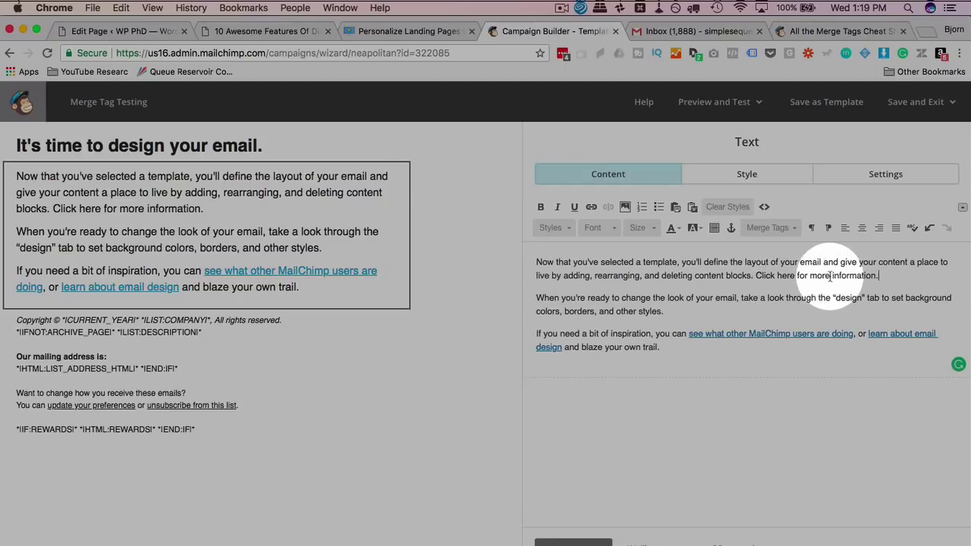
{"action": "left_click_drag", "start_coordinate": [878, 276], "coordinate": [756, 276]}
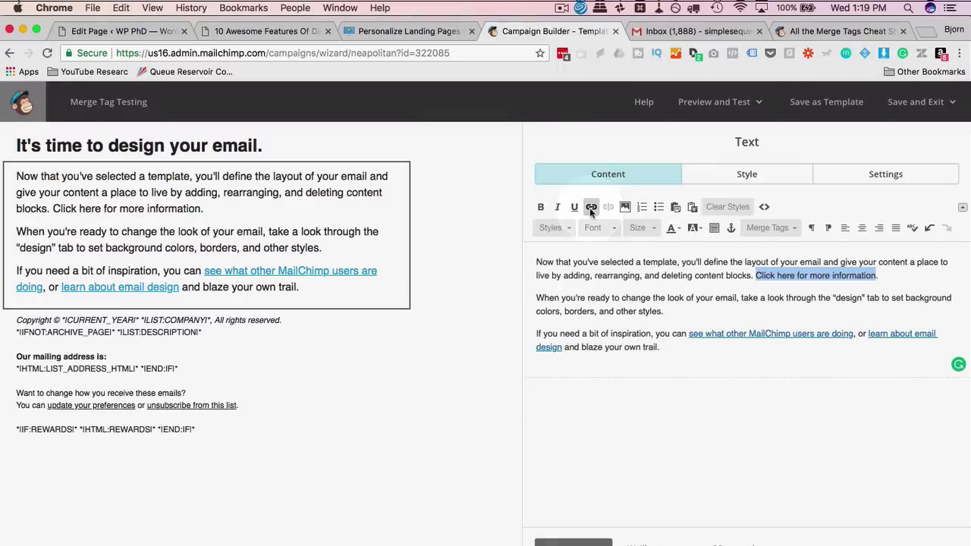
Paste the 10 Awesome Features of Divi page address as the sentence's link URL
{"action": "left_click", "coordinate": [591, 207]}
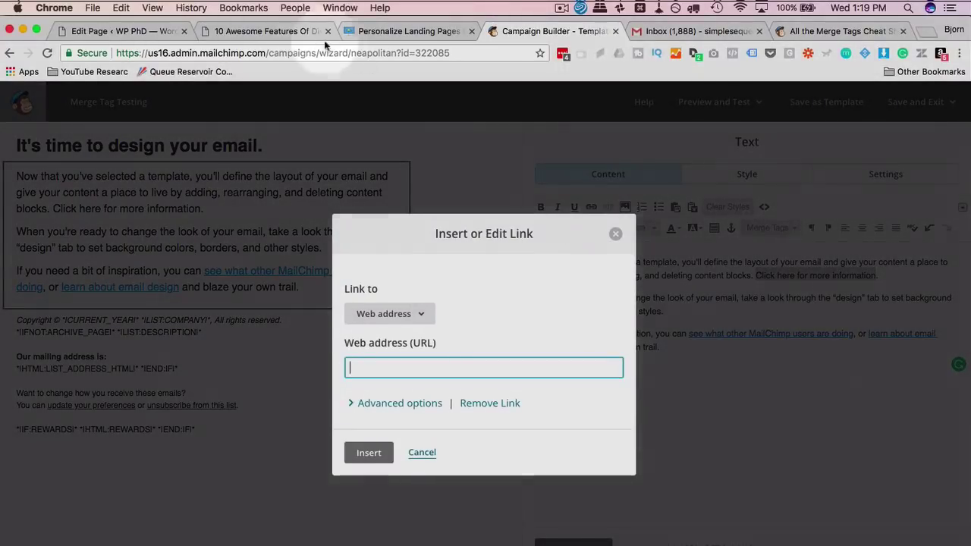
{"action": "left_click", "coordinate": [238, 31]}
{"action": "left_click", "coordinate": [228, 54]}
{"action": "right_click", "coordinate": [228, 53]}
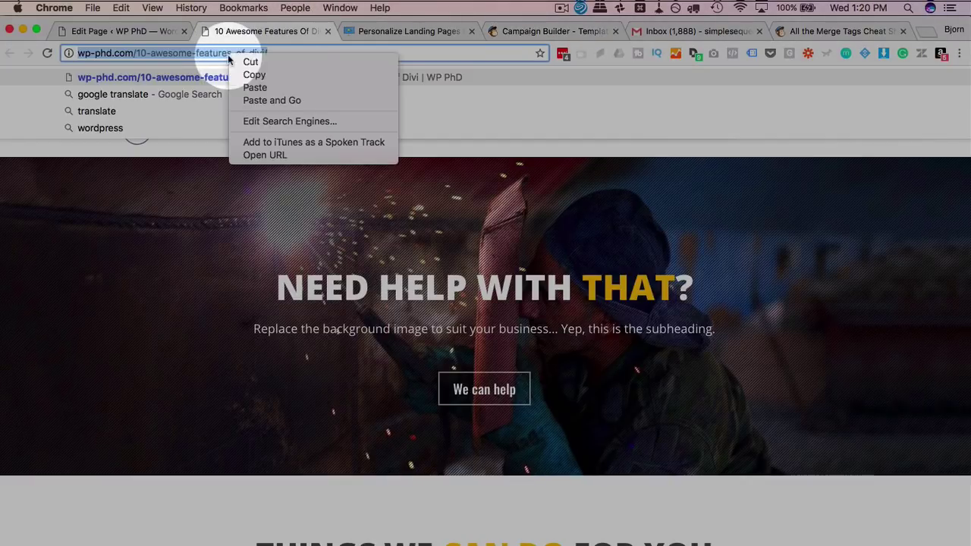
{"action": "left_click", "coordinate": [291, 74]}
{"action": "left_click", "coordinate": [501, 30]}
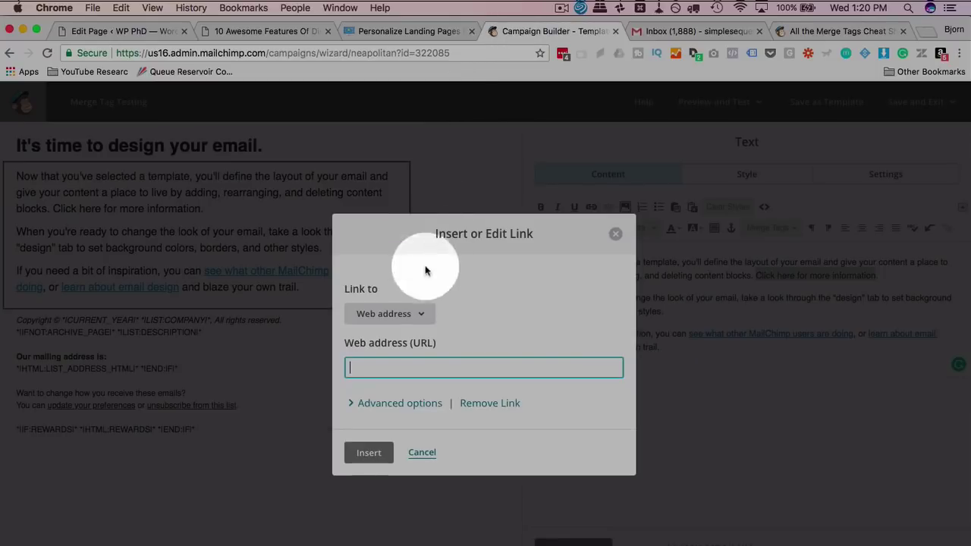
{"action": "right_click", "coordinate": [409, 370]}
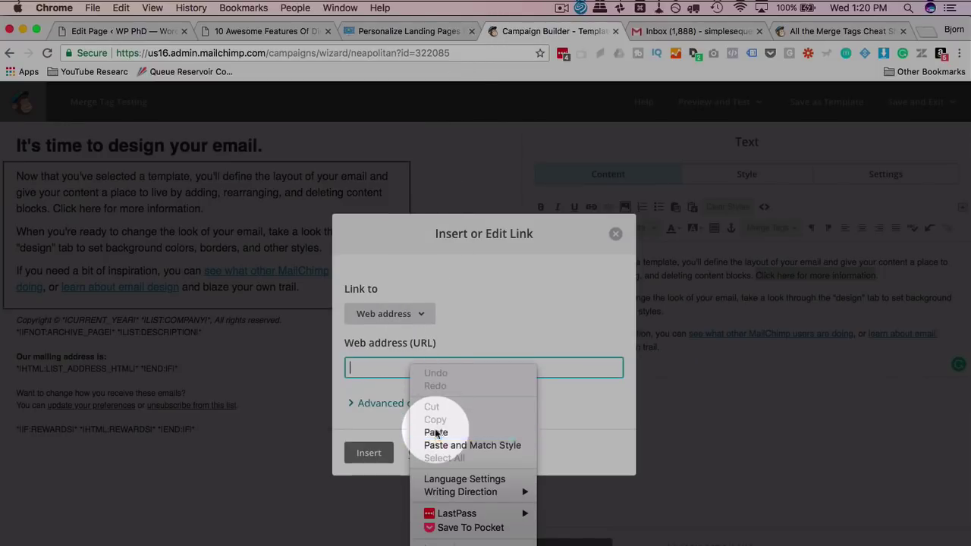
{"action": "left_click", "coordinate": [434, 370]}
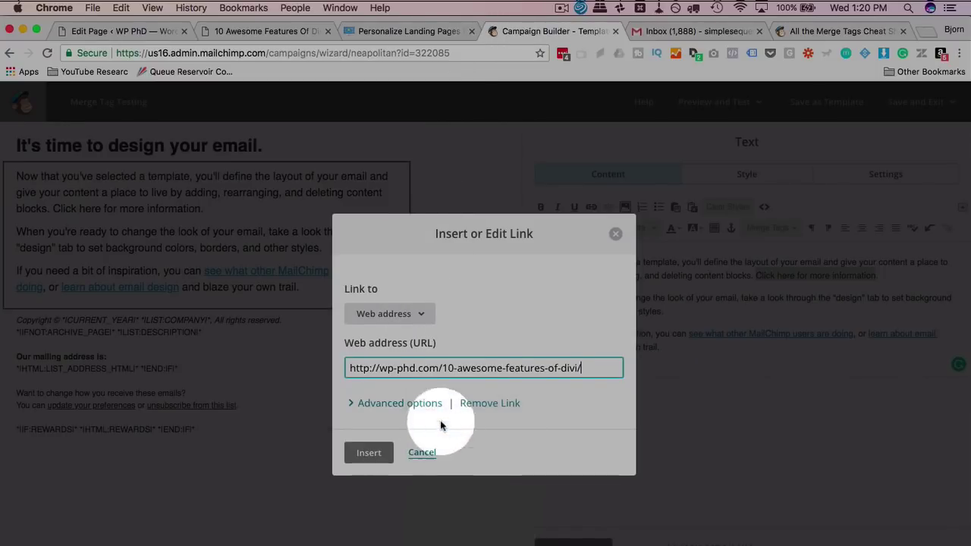
Append the firstName parameter with the copied *|FNAME|* merge tag, then add &email=
{"action": "left_click", "coordinate": [831, 31]}
{"action": "left_click_drag", "start_coordinate": [336, 345], "coordinate": [277, 343]}
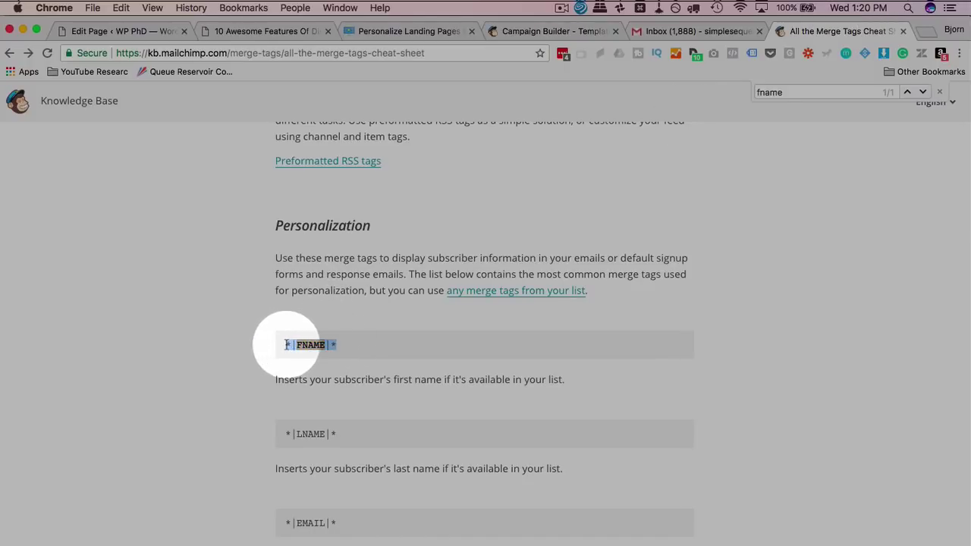
{"action": "right_click", "coordinate": [304, 344]}
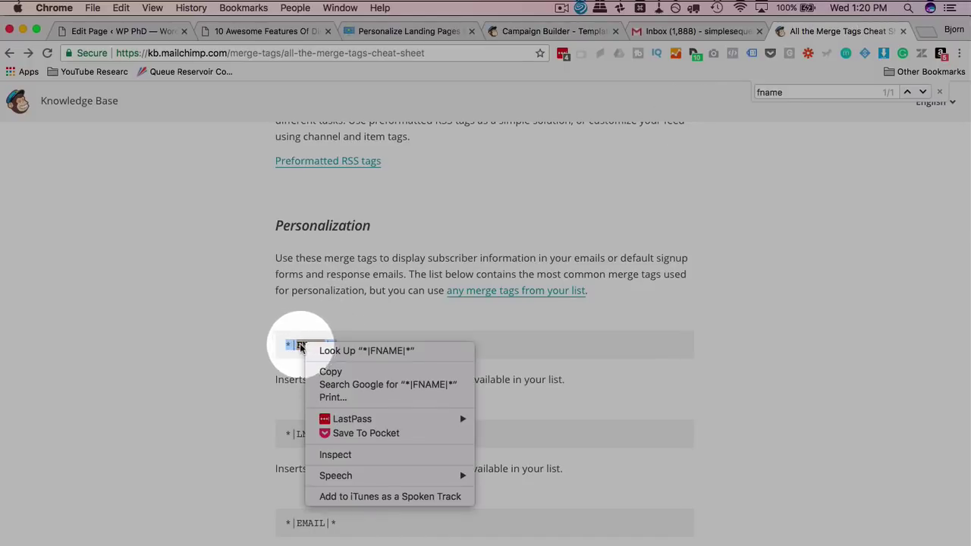
{"action": "left_click", "coordinate": [340, 371]}
{"action": "left_click", "coordinate": [409, 31]}
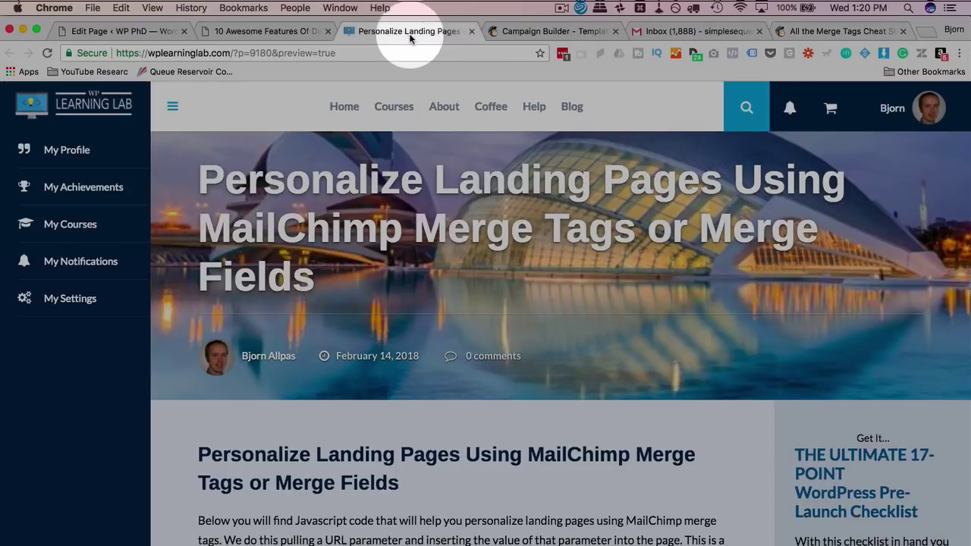
{"action": "left_click", "coordinate": [545, 32]}
{"action": "left_click", "coordinate": [583, 368]}
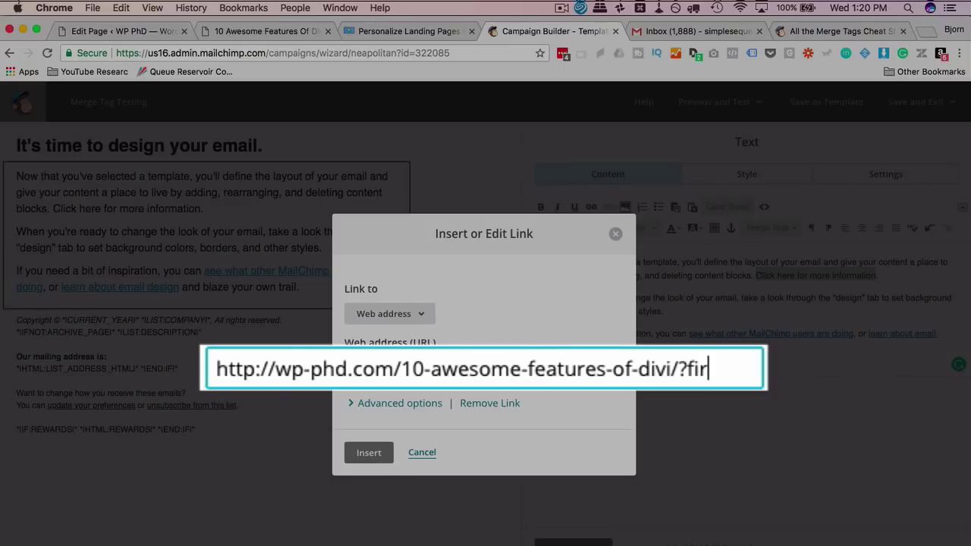
{"action": "type", "text": "Name"}
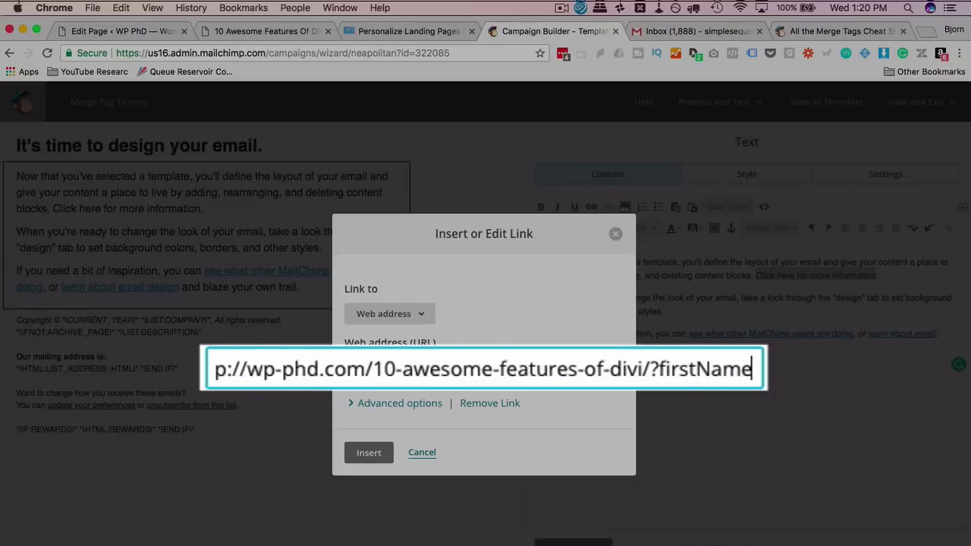
{"action": "type", "text": "="}
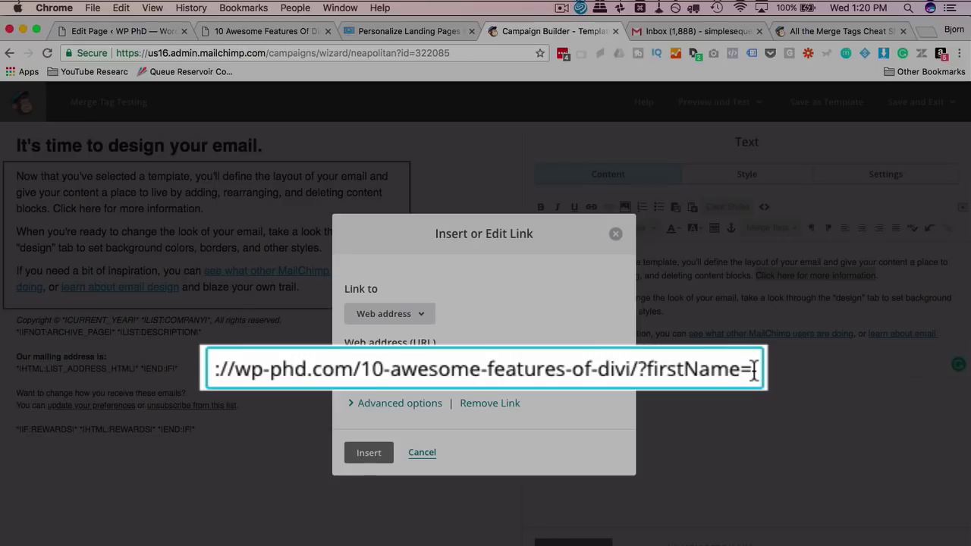
{"action": "right_click", "coordinate": [616, 369]}
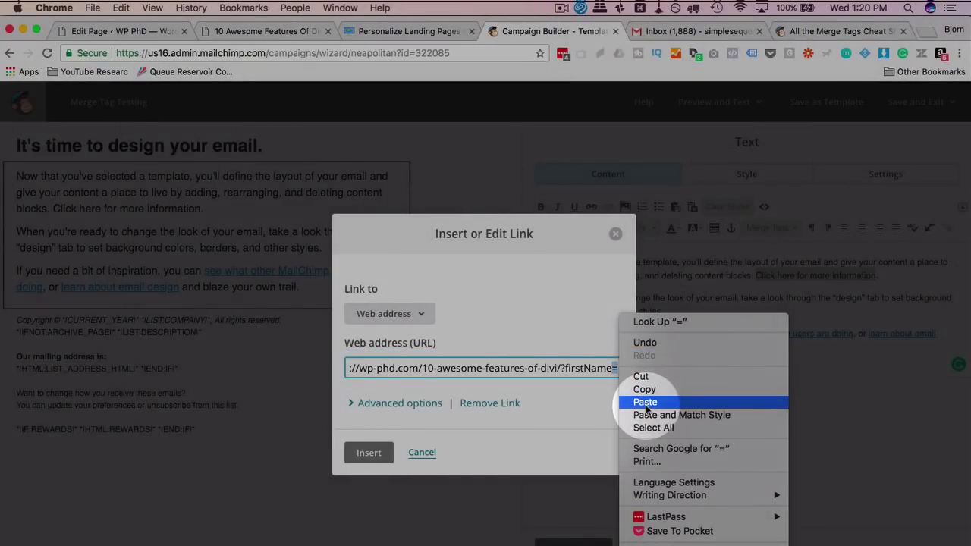
{"action": "left_click", "coordinate": [645, 403]}
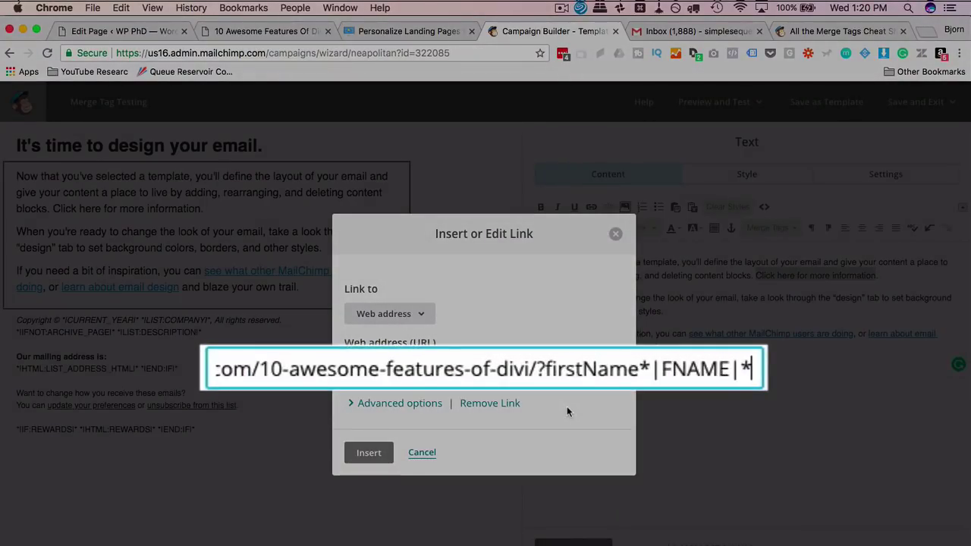
{"action": "type", "text": "&"}
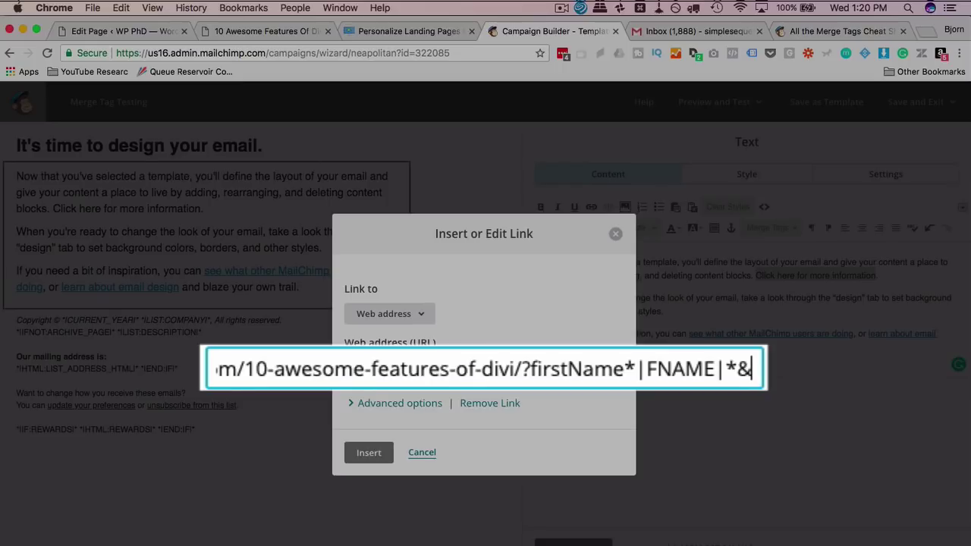
{"action": "type", "text": "email="}
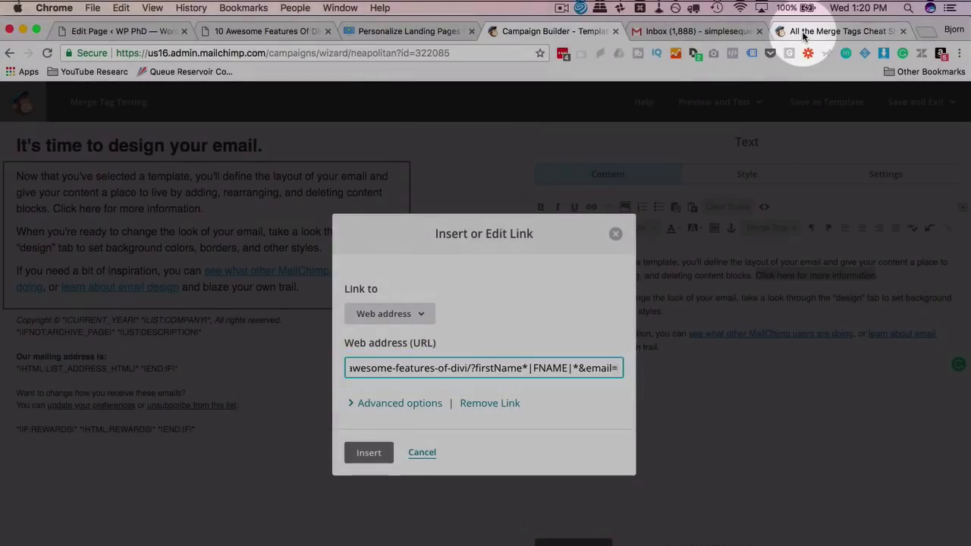
Copy the *|EMAIL|* merge tag from the cheat sheet and paste it at the URL's end
{"action": "left_click", "coordinate": [800, 31]}
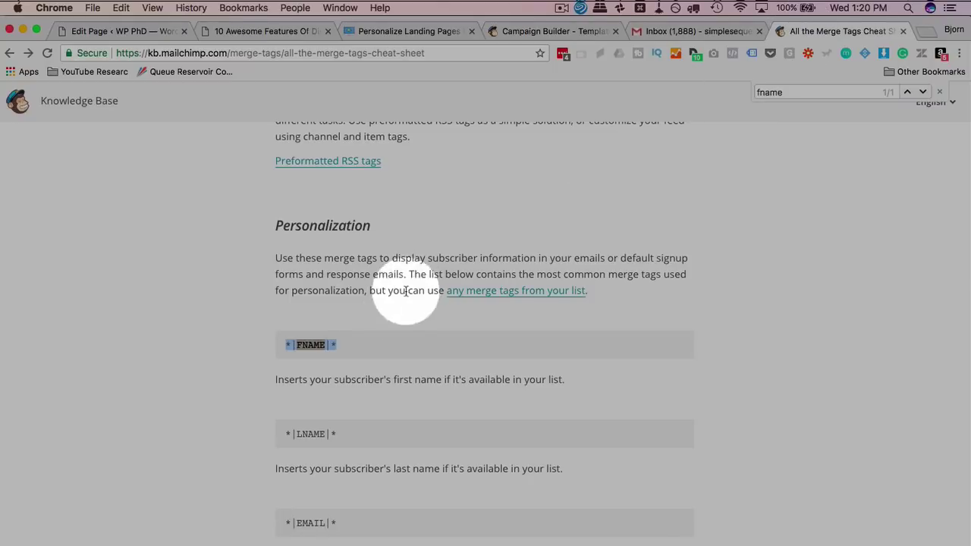
{"action": "left_click", "coordinate": [393, 330]}
{"action": "scroll", "coordinate": [392, 330], "scroll_direction": "down", "scroll_amount": 3}
{"action": "left_click_drag", "start_coordinate": [346, 386], "coordinate": [287, 388]}
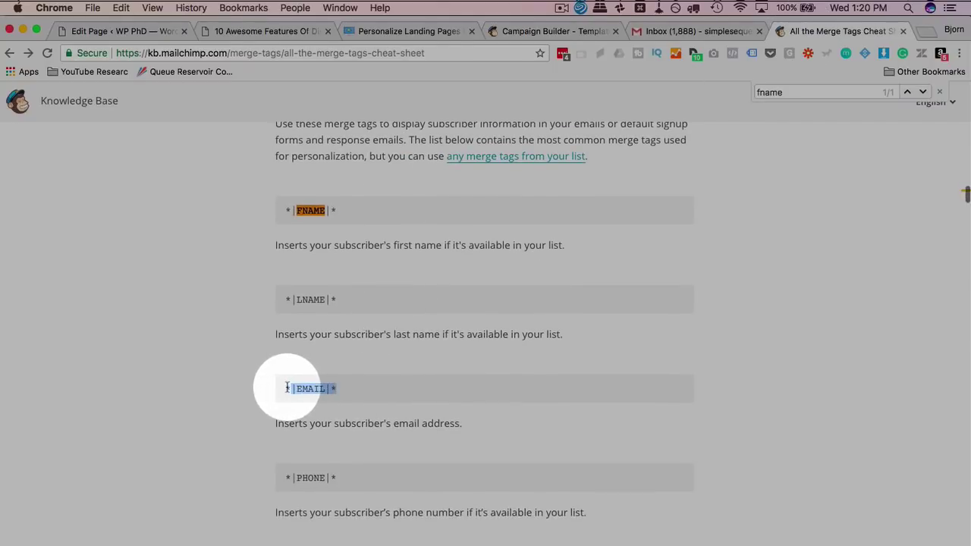
{"action": "right_click", "coordinate": [300, 388]}
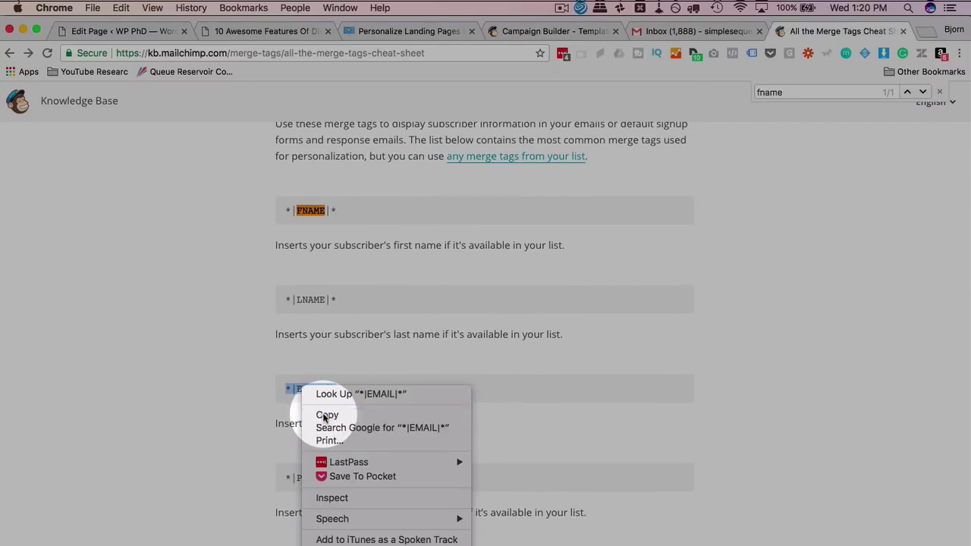
{"action": "left_click", "coordinate": [326, 416]}
{"action": "left_click", "coordinate": [336, 31]}
{"action": "left_click", "coordinate": [524, 30]}
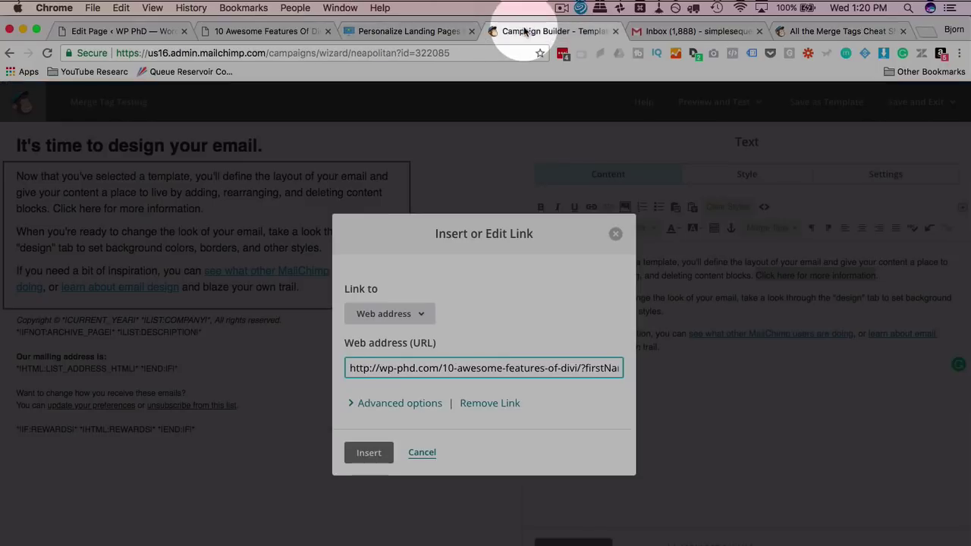
{"action": "left_click_drag", "start_coordinate": [590, 366], "coordinate": [523, 369]}
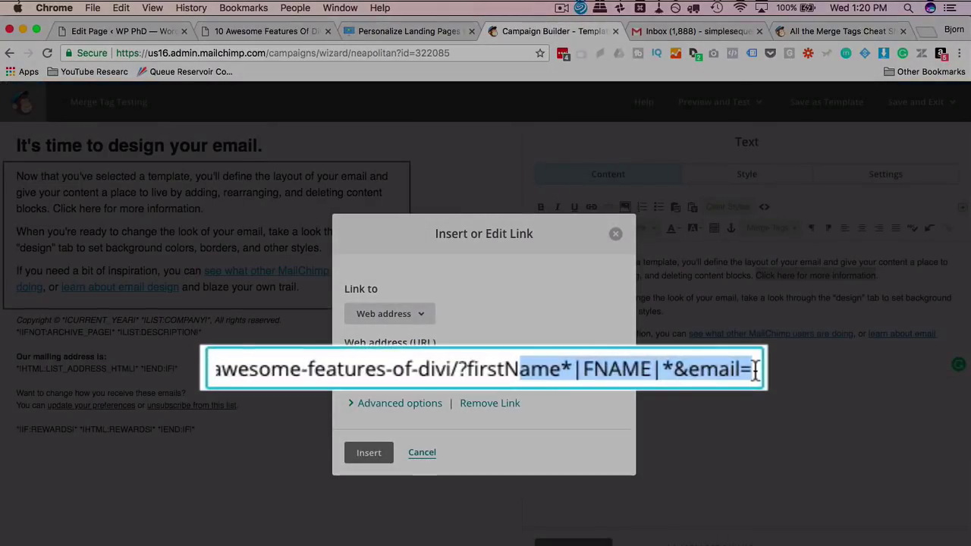
{"action": "left_click", "coordinate": [616, 368]}
{"action": "right_click", "coordinate": [616, 368]}
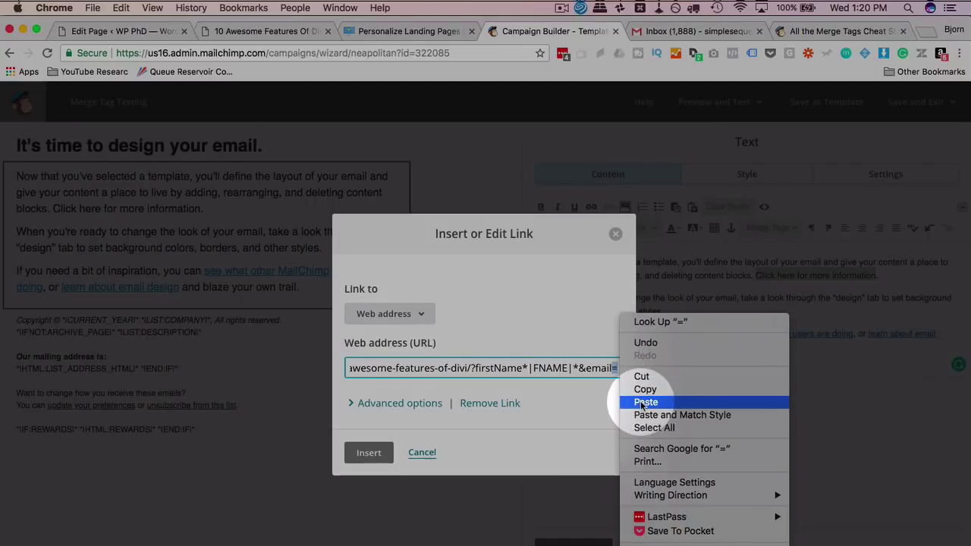
{"action": "left_click", "coordinate": [642, 403]}
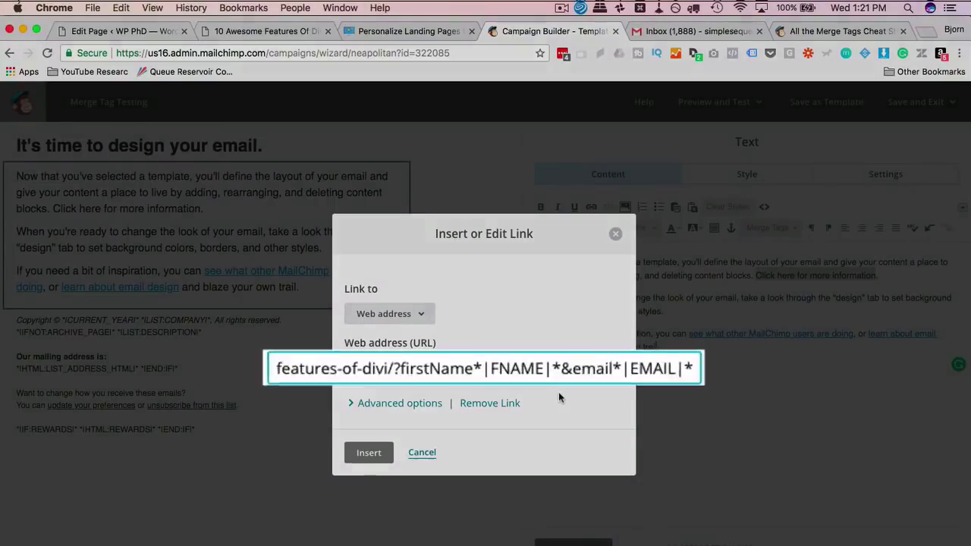
Correct the URL to ?firstName=*|FNAME|*&email=*|EMAIL|* and insert the link
{"action": "type", "text": "="}
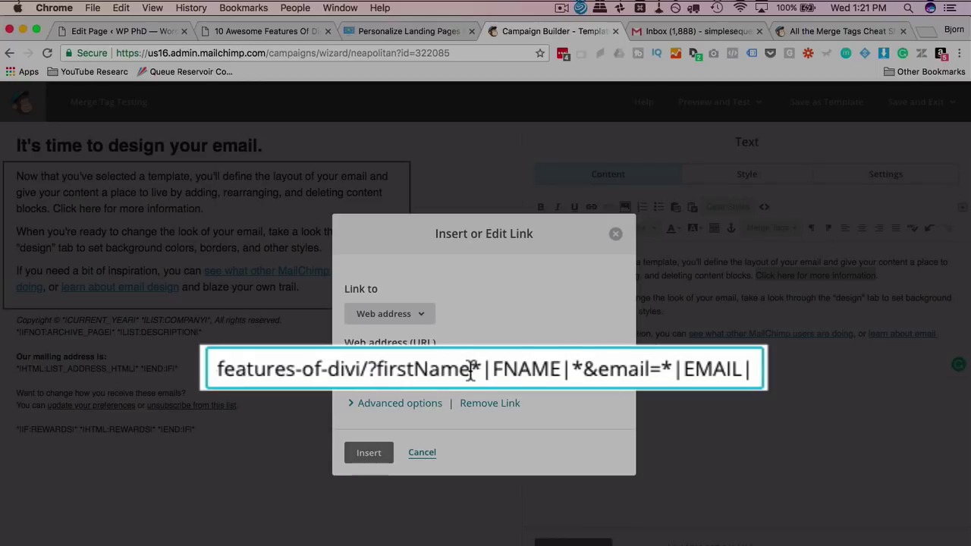
{"action": "type", "text": "="}
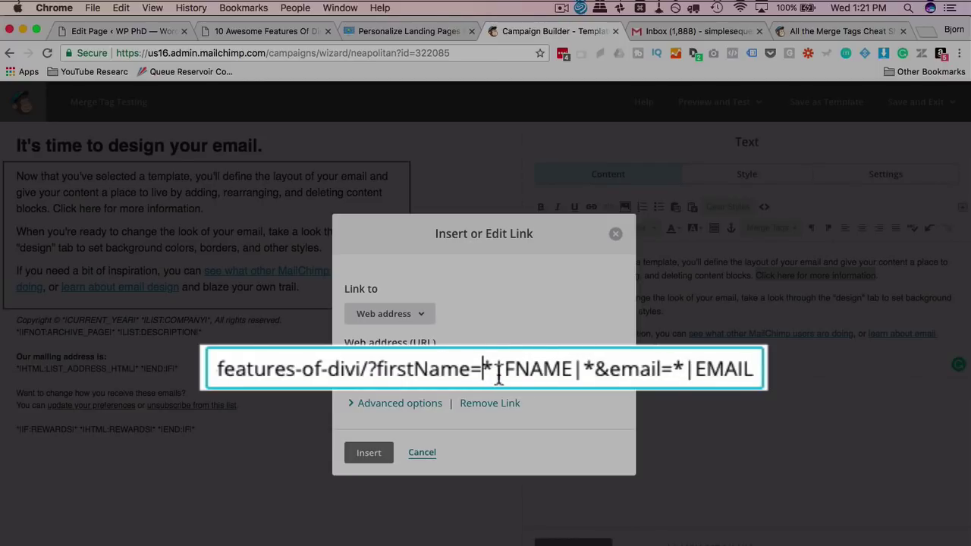
{"action": "left_click_drag", "start_coordinate": [483, 370], "coordinate": [594, 363]}
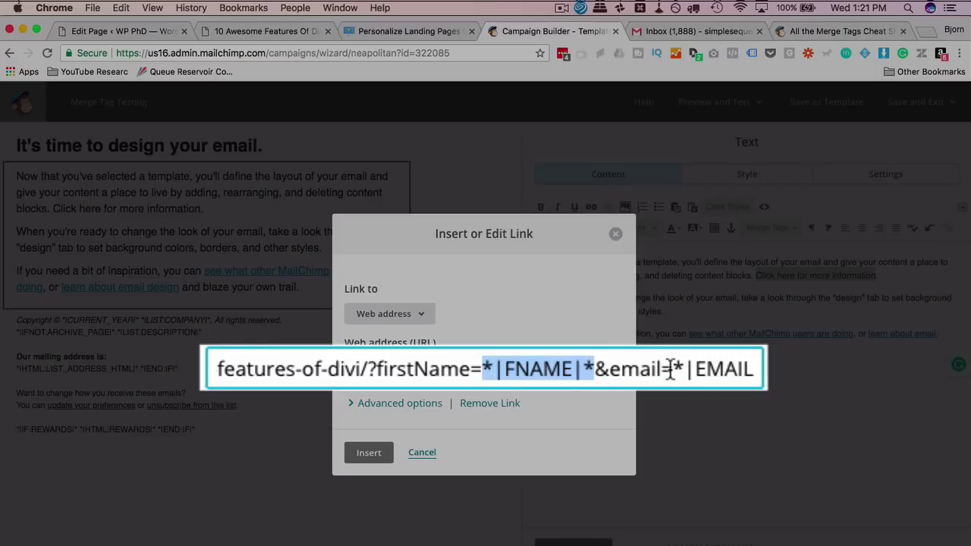
{"action": "left_click_drag", "start_coordinate": [671, 369], "coordinate": [755, 370]}
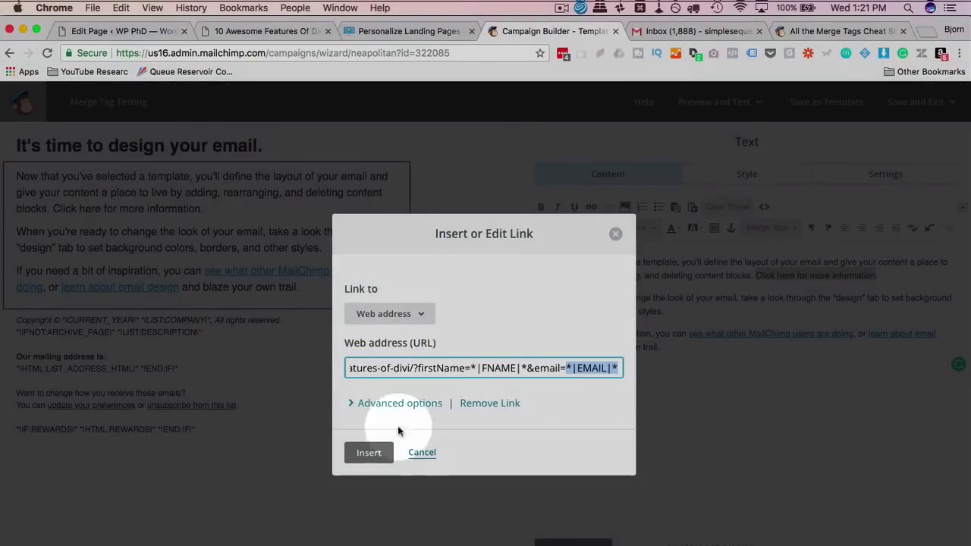
{"action": "left_click", "coordinate": [368, 452]}
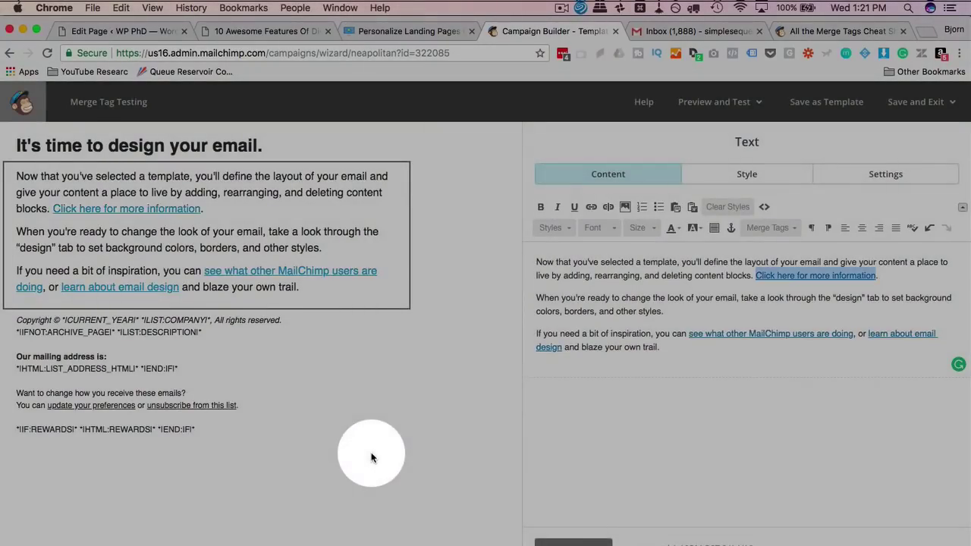
Save the text block and email design, then resolve the default-content warning
{"action": "left_click", "coordinate": [865, 262]}
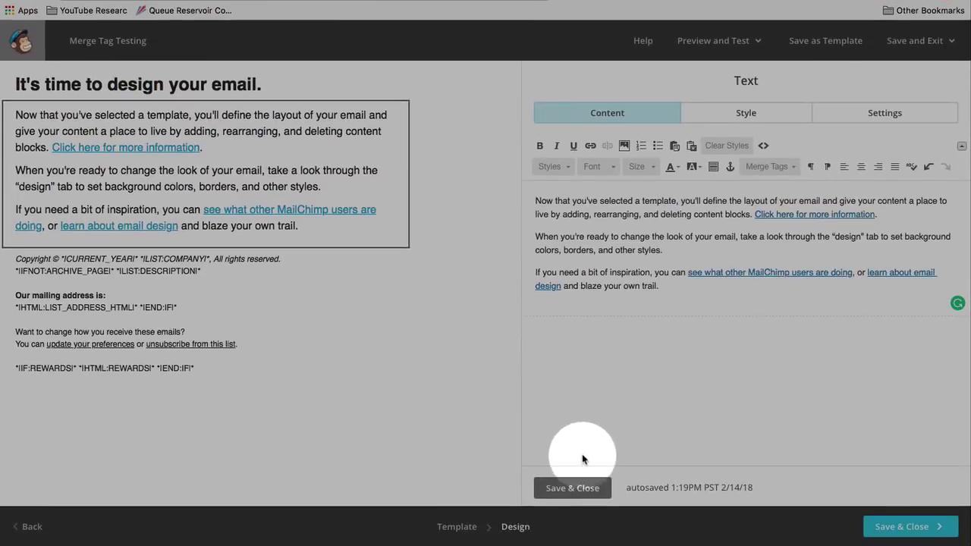
{"action": "left_click", "coordinate": [571, 488]}
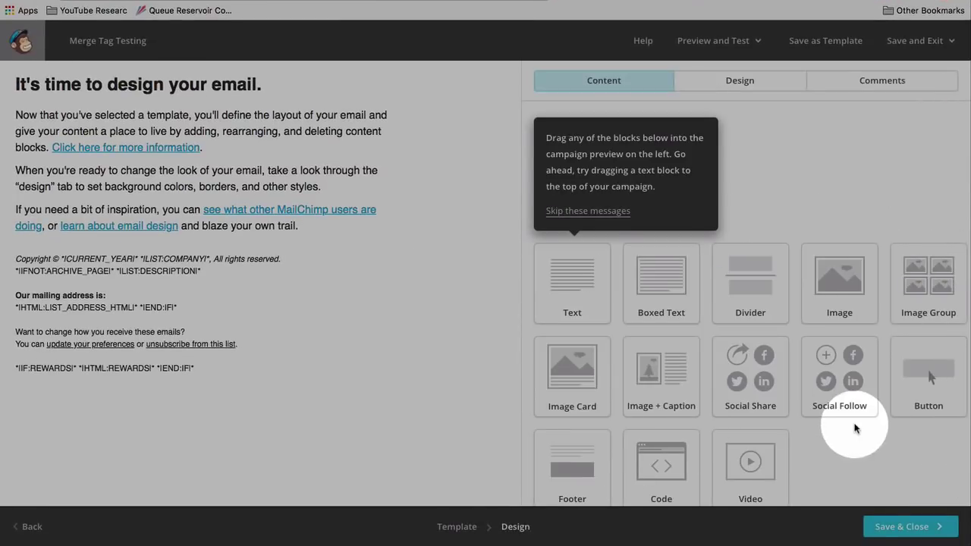
{"action": "left_click", "coordinate": [903, 531]}
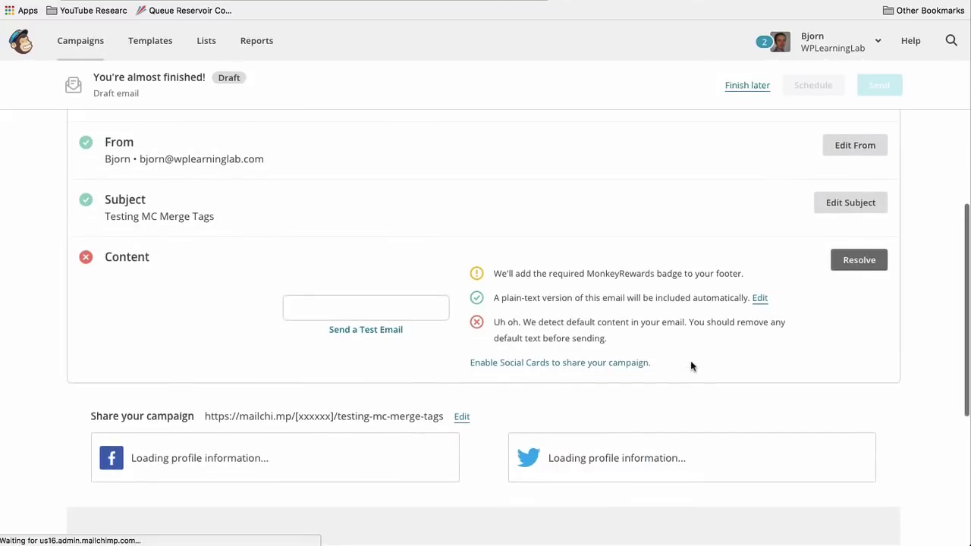
{"action": "left_click", "coordinate": [600, 336]}
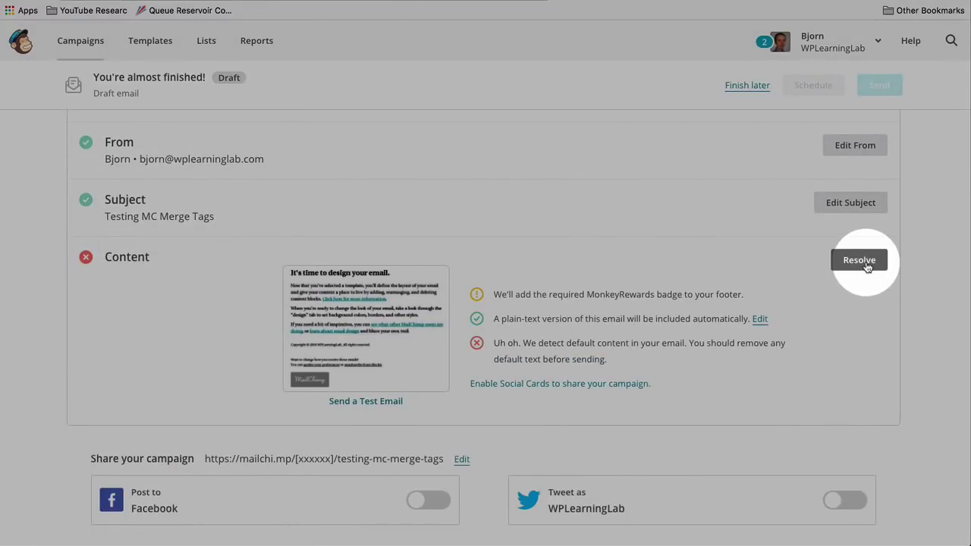
{"action": "left_click", "coordinate": [859, 261]}
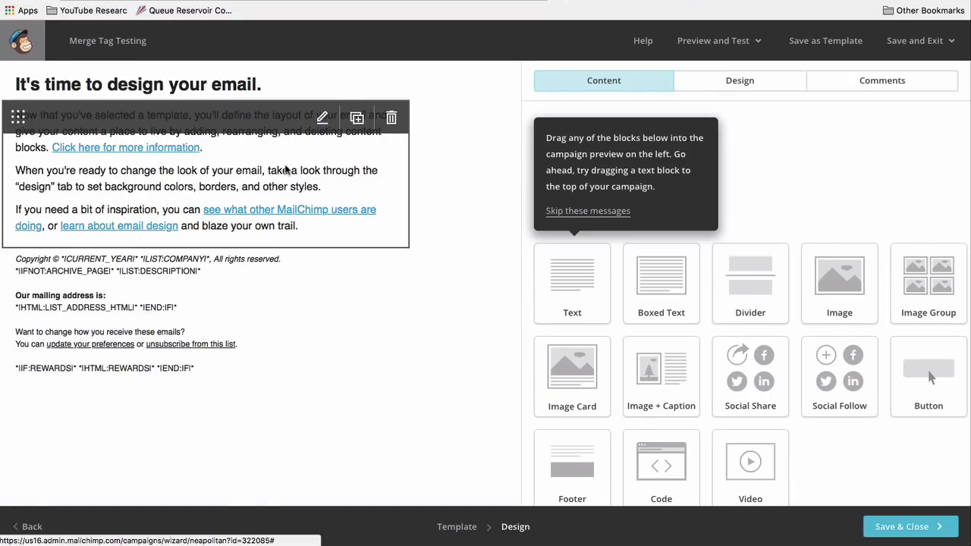
Delete the default paragraphs from the body text block, leaving only the link sentence, and save
{"action": "left_click", "coordinate": [321, 117]}
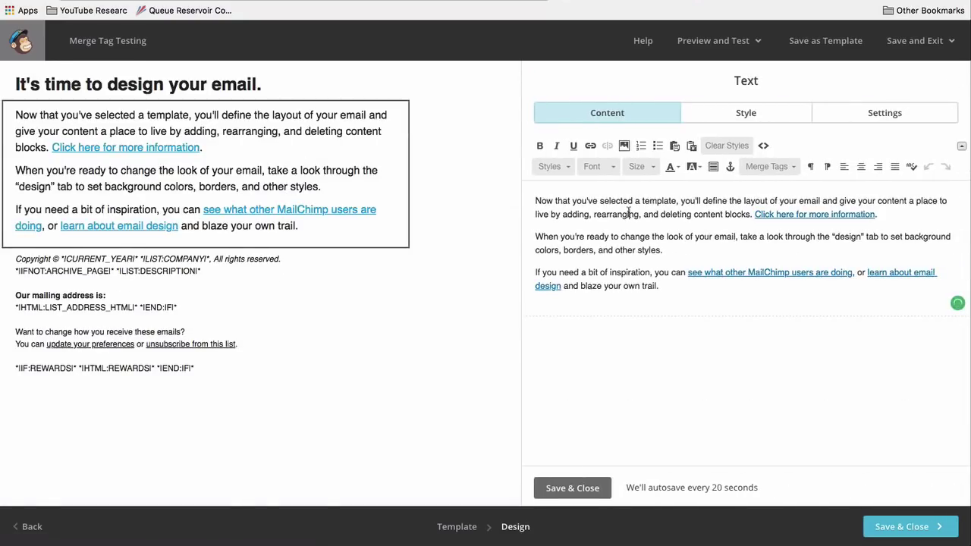
{"action": "left_click_drag", "start_coordinate": [753, 214], "coordinate": [707, 306]}
{"action": "key", "text": "BackSpace"}
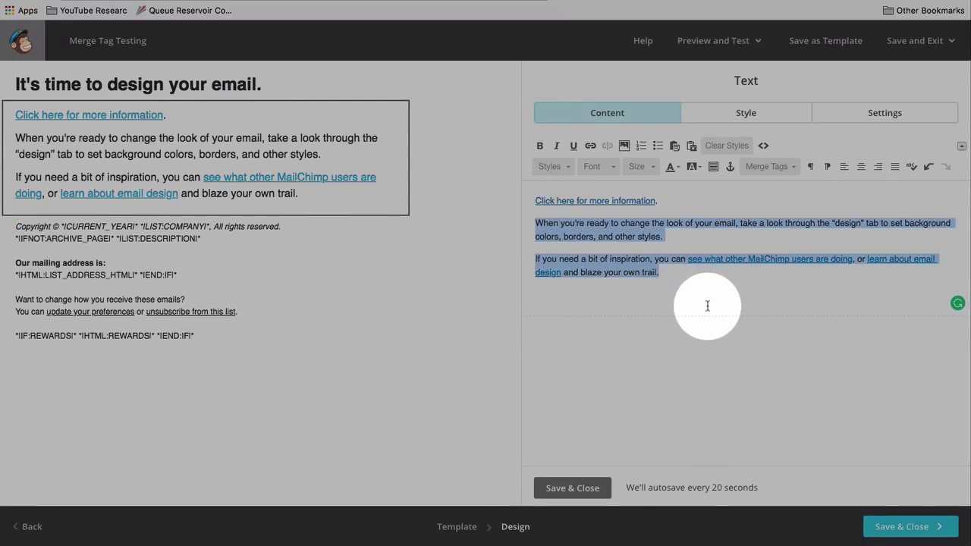
{"action": "key", "text": "BackSpace"}
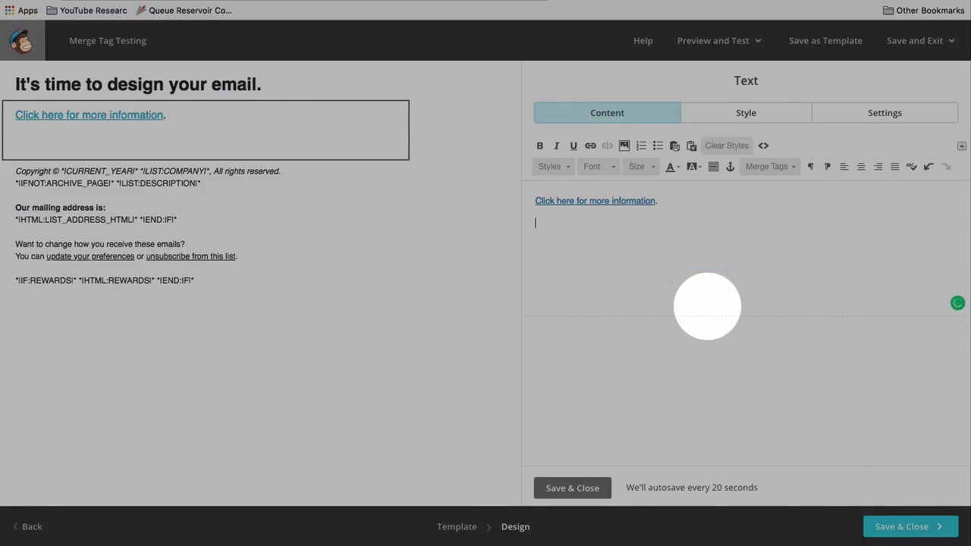
{"action": "left_click", "coordinate": [577, 490]}
{"action": "left_click", "coordinate": [903, 528]}
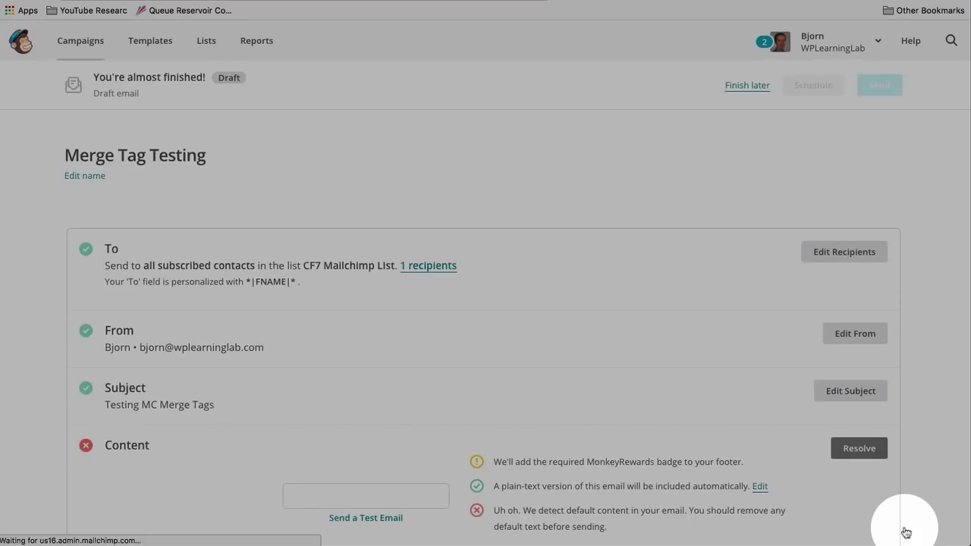
{"action": "scroll", "coordinate": [620, 377], "scroll_direction": "down", "scroll_amount": 3}
{"action": "scroll", "coordinate": [619, 377], "scroll_direction": "down", "scroll_amount": 4}
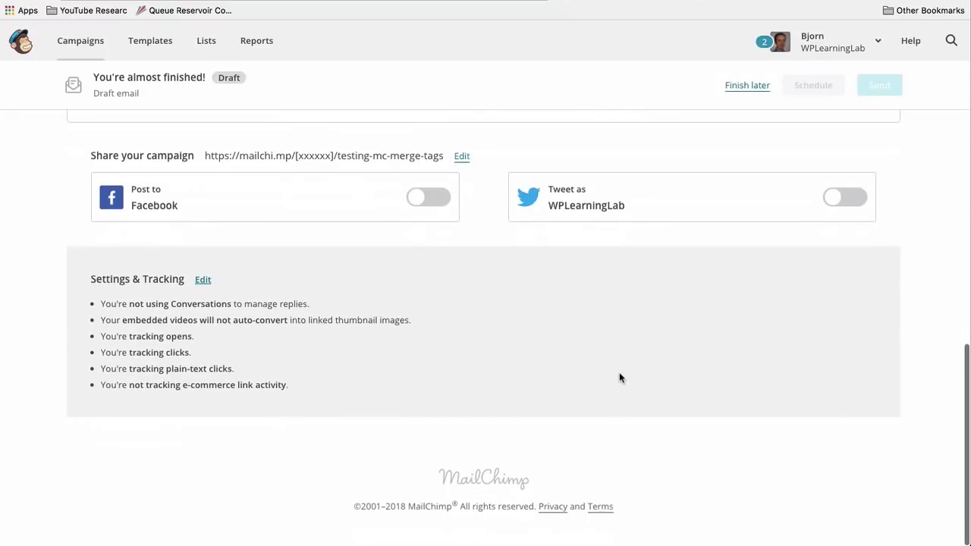
{"action": "scroll", "coordinate": [619, 377], "scroll_direction": "up", "scroll_amount": 2}
{"action": "scroll", "coordinate": [620, 377], "scroll_direction": "up", "scroll_amount": 2}
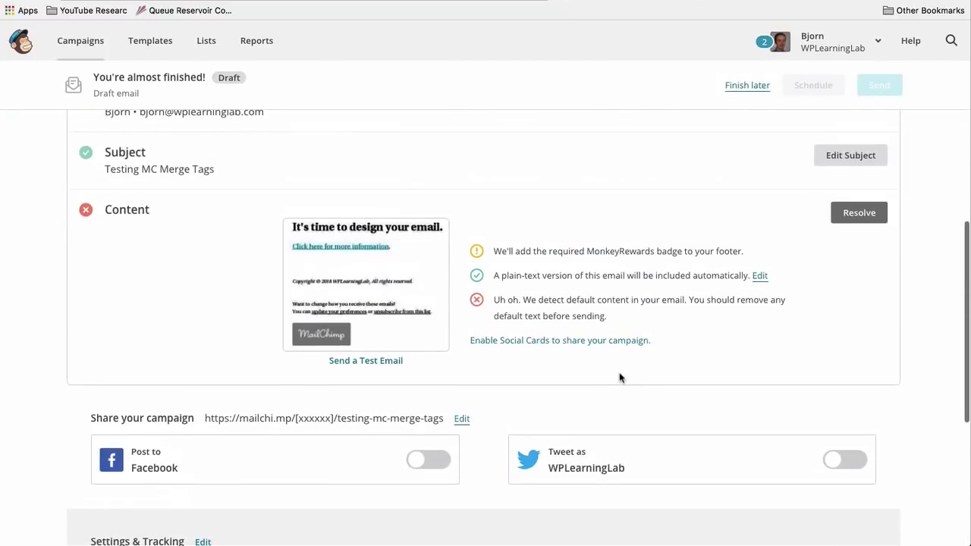
{"action": "left_click", "coordinate": [861, 216]}
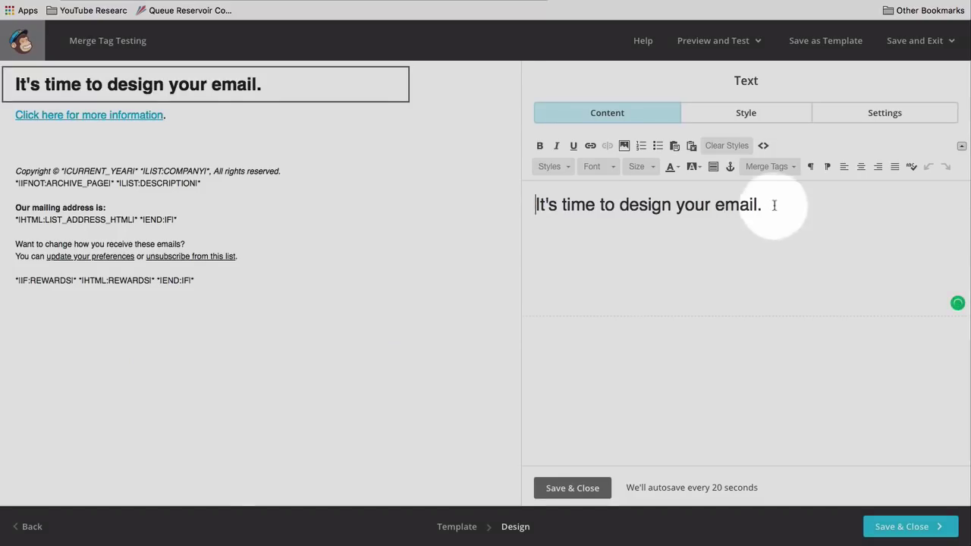
Replace the default heading with 'Merge Tag Testing' and save the email design
{"action": "left_click_drag", "start_coordinate": [774, 202], "coordinate": [429, 178]}
{"action": "type", "text": "Merge T"}
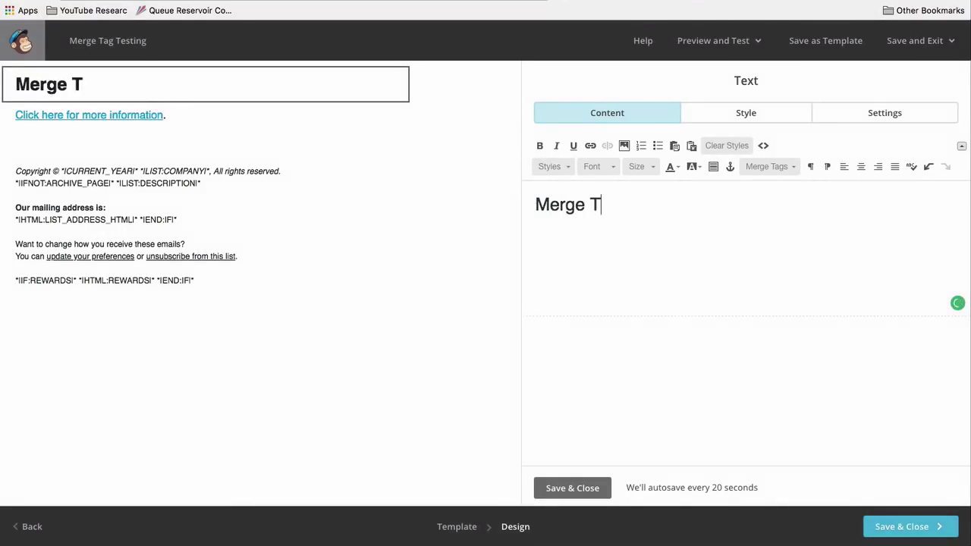
{"action": "type", "text": "ag Testing"}
{"action": "left_click", "coordinate": [906, 527]}
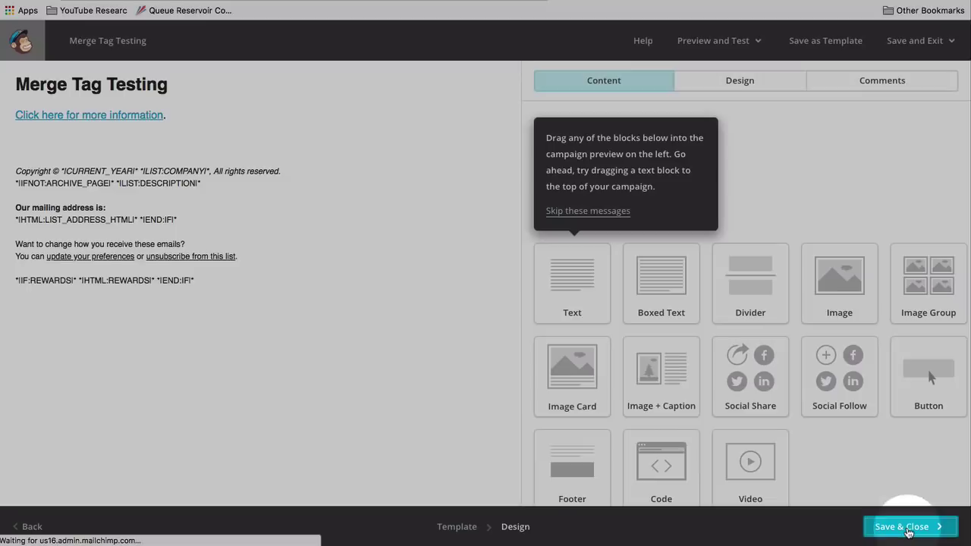
{"action": "scroll", "coordinate": [646, 465], "scroll_direction": "down", "scroll_amount": 5}
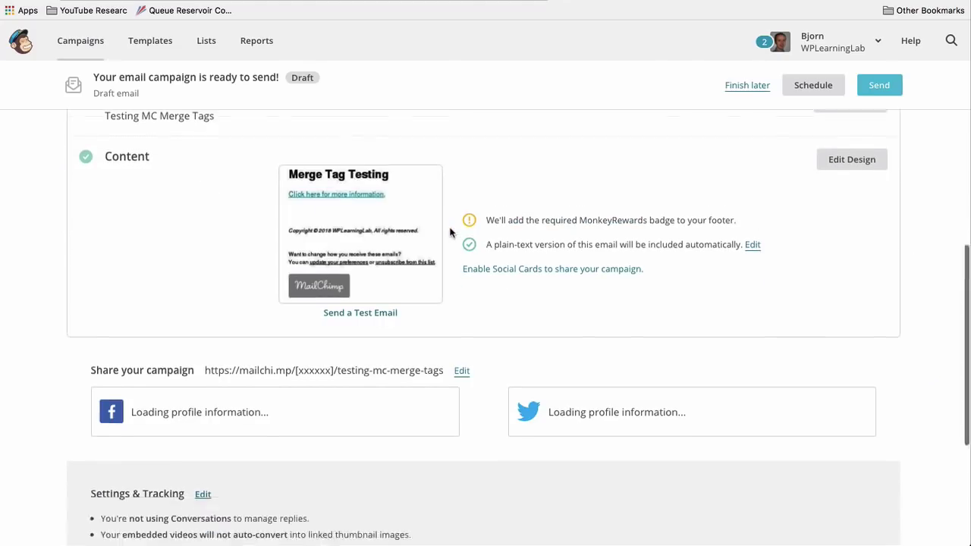
{"action": "scroll", "coordinate": [450, 233], "scroll_direction": "down", "scroll_amount": 1}
{"action": "scroll", "coordinate": [451, 233], "scroll_direction": "down", "scroll_amount": 3}
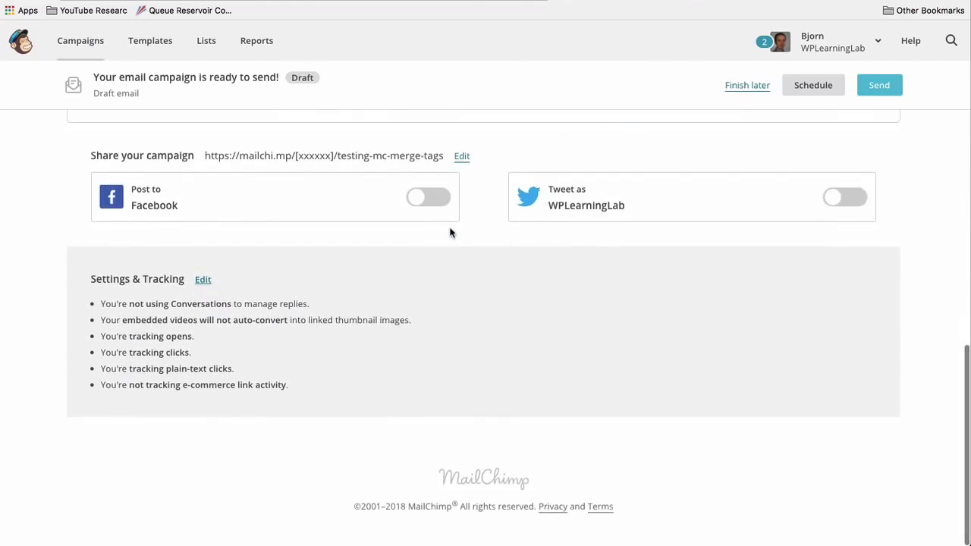
{"action": "scroll", "coordinate": [451, 233], "scroll_direction": "up", "scroll_amount": 5}
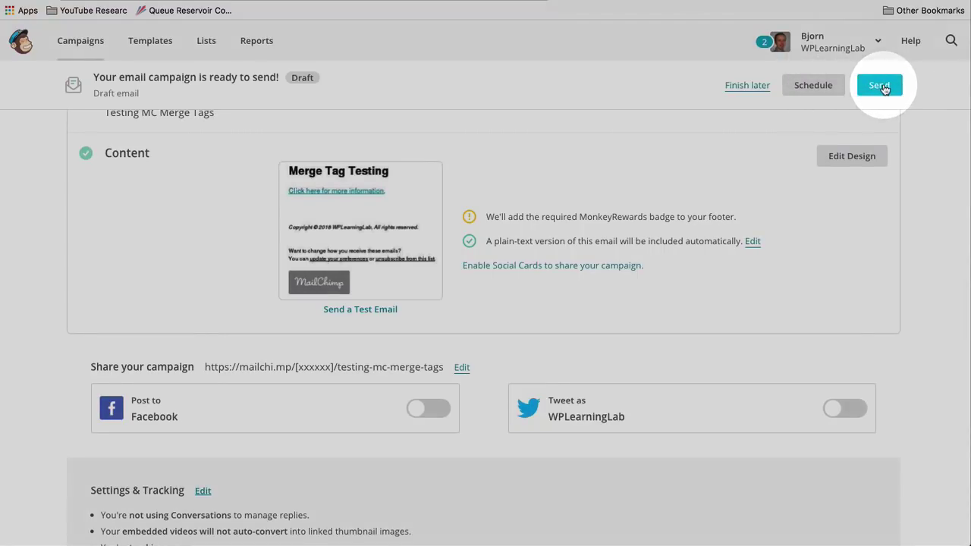
Send the Merge Tag Testing campaign now to its 1 subscriber on CF7 Mailchimp List
{"action": "left_click", "coordinate": [880, 86]}
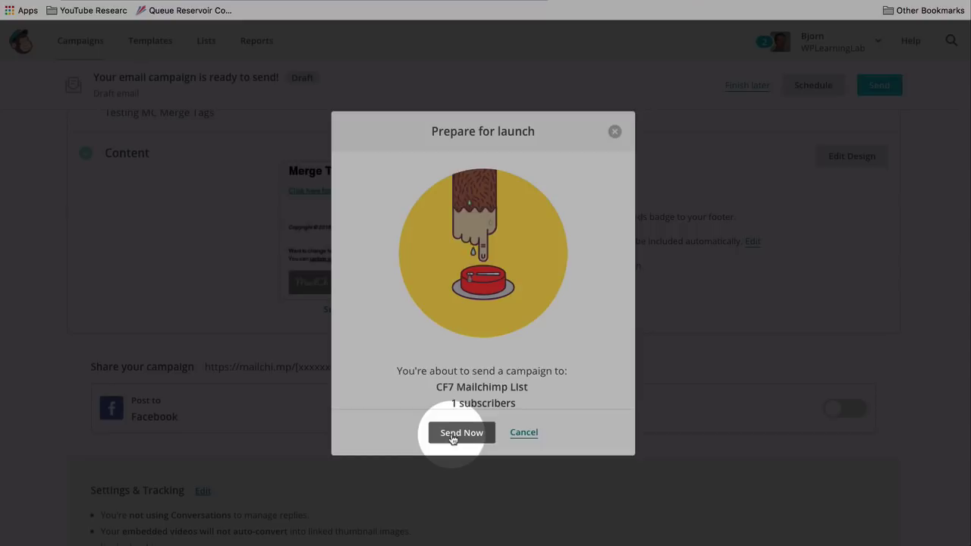
{"action": "left_click", "coordinate": [459, 432]}
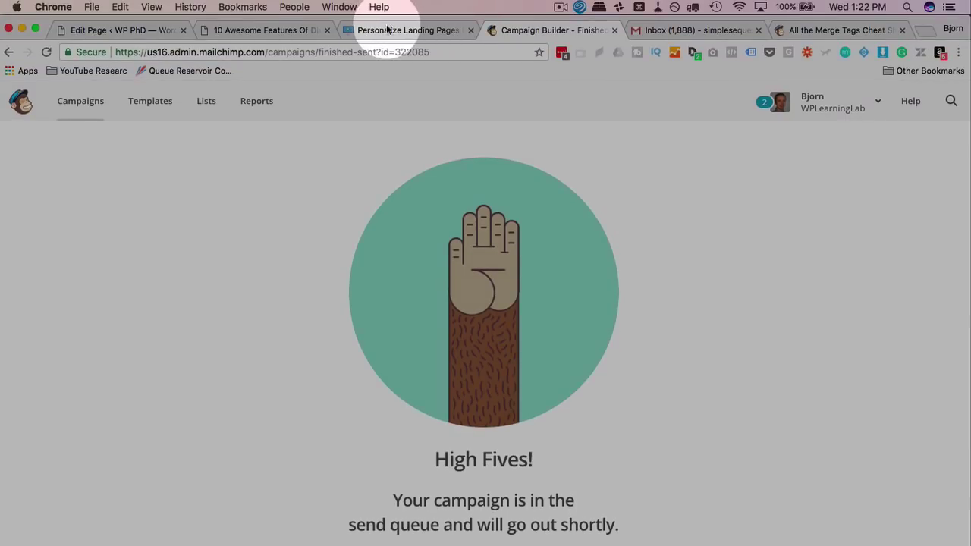
Copy the JavaScript snippet from the Personalize Landing Pages article and return to the Divi features page
{"action": "left_click", "coordinate": [387, 30]}
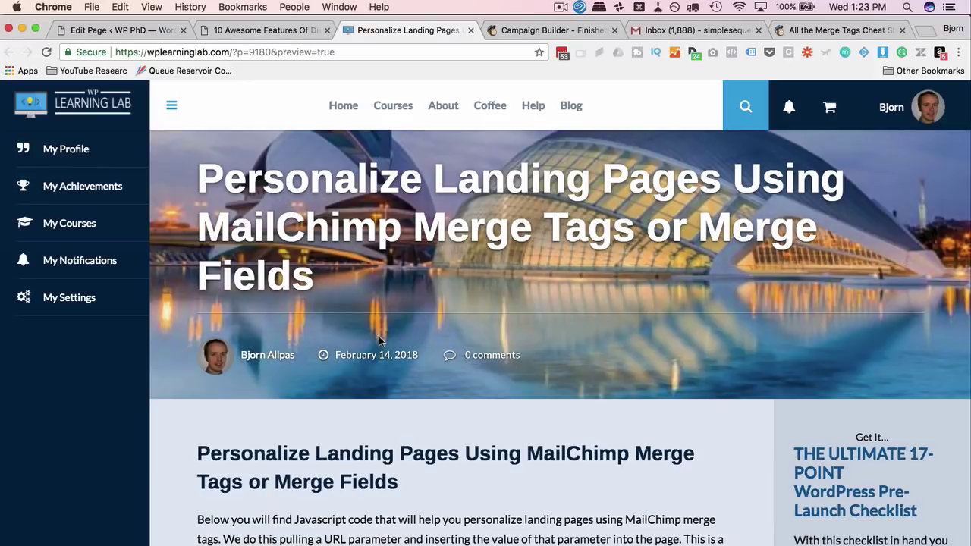
{"action": "scroll", "coordinate": [380, 342], "scroll_direction": "down", "scroll_amount": 10}
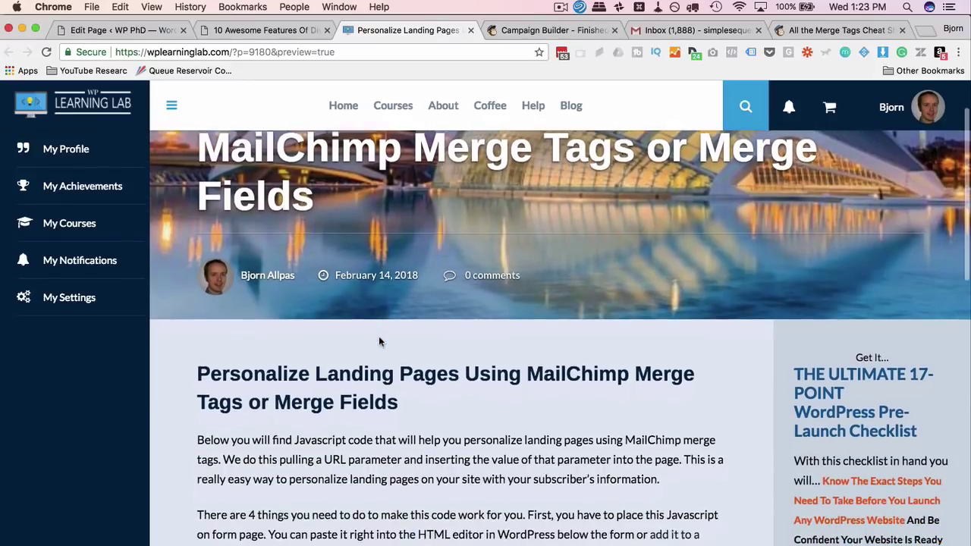
{"action": "scroll", "coordinate": [380, 341], "scroll_direction": "down", "scroll_amount": 5}
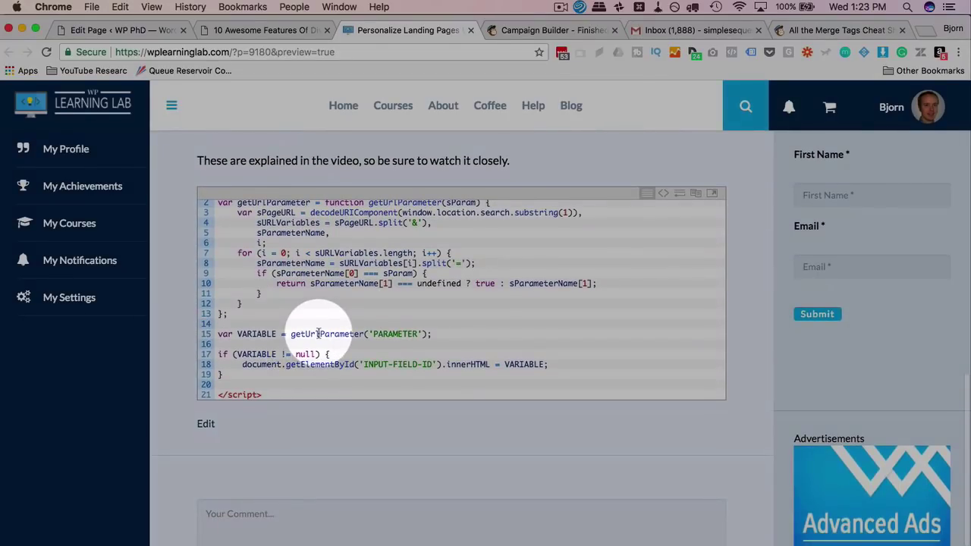
{"action": "double_click", "coordinate": [292, 337]}
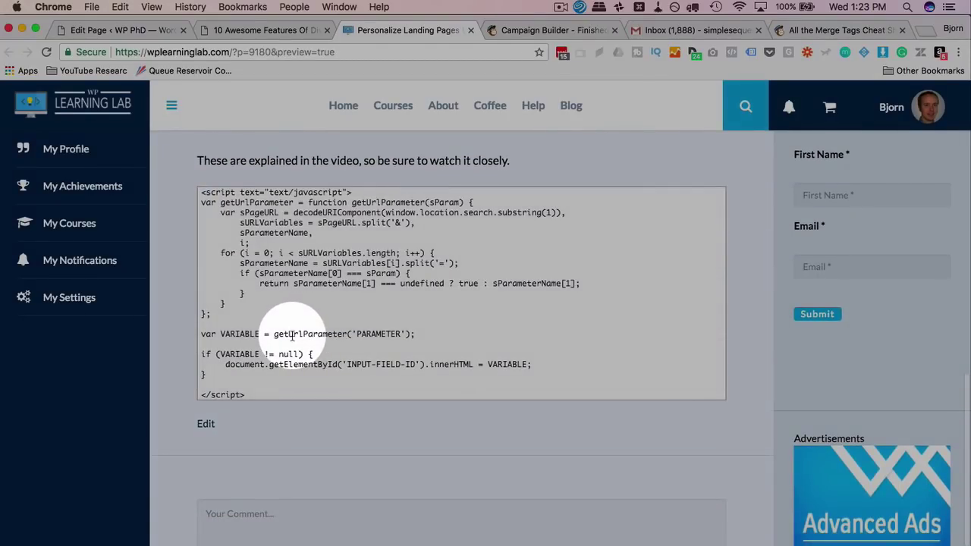
{"action": "key", "text": "super+a"}
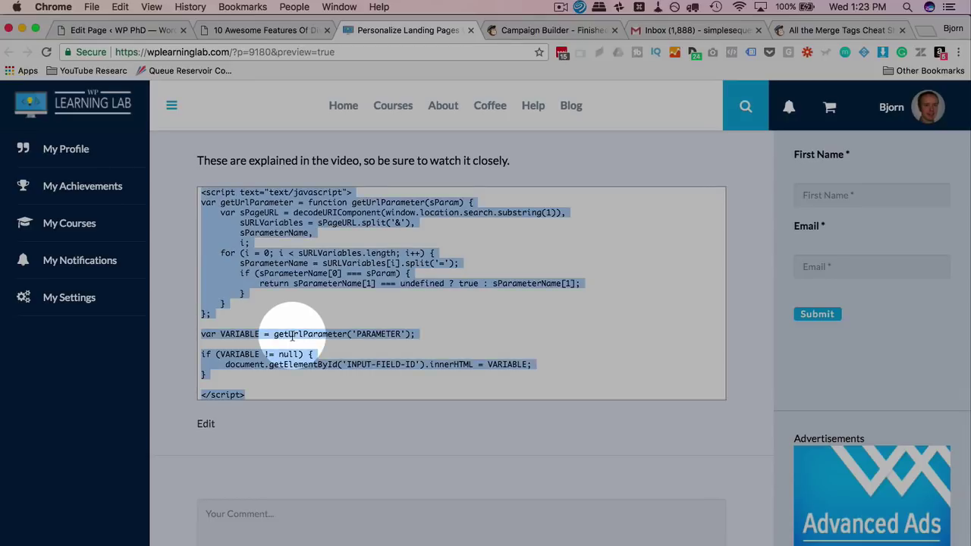
{"action": "right_click", "coordinate": [292, 336]}
{"action": "left_click", "coordinate": [307, 362]}
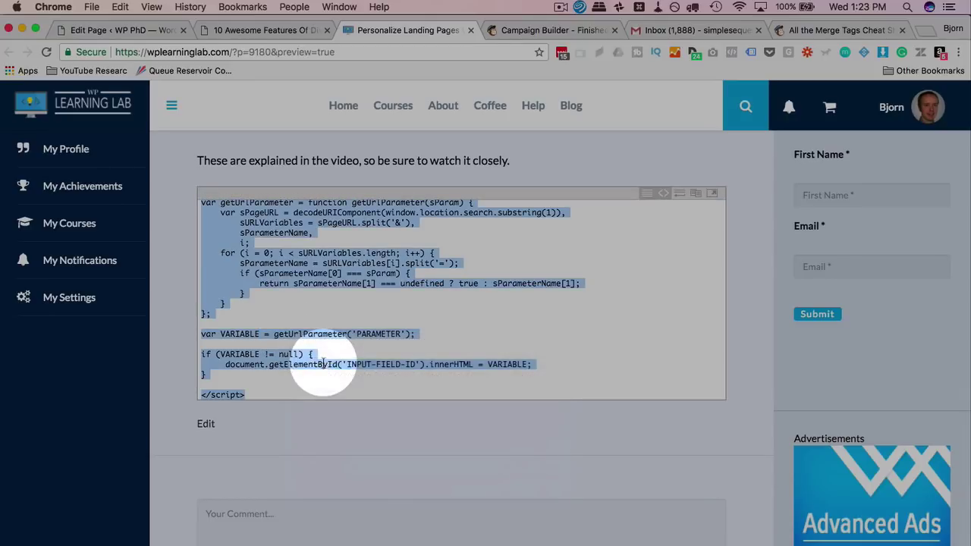
{"action": "left_click", "coordinate": [261, 30]}
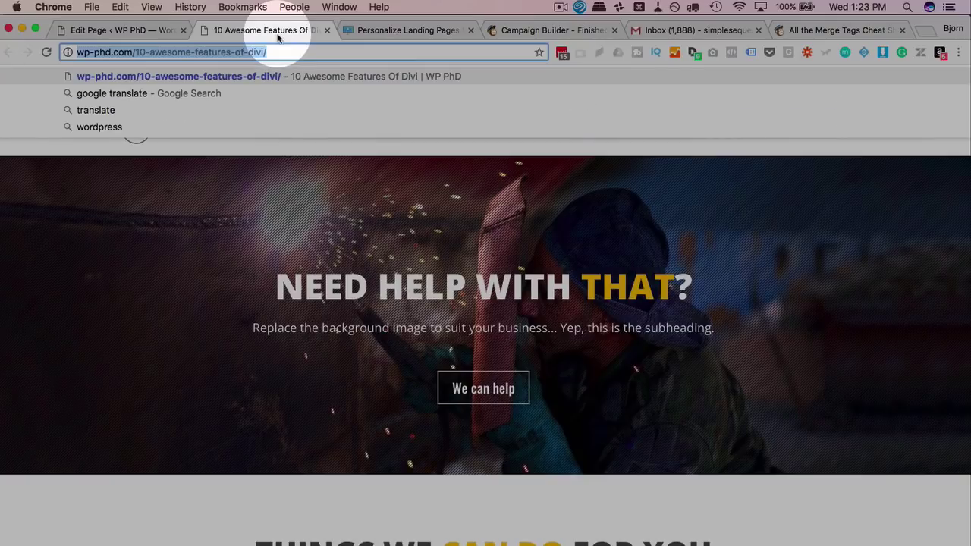
Back in the page editor, add a standard section with one full-width column below the red section
{"action": "left_click", "coordinate": [129, 31]}
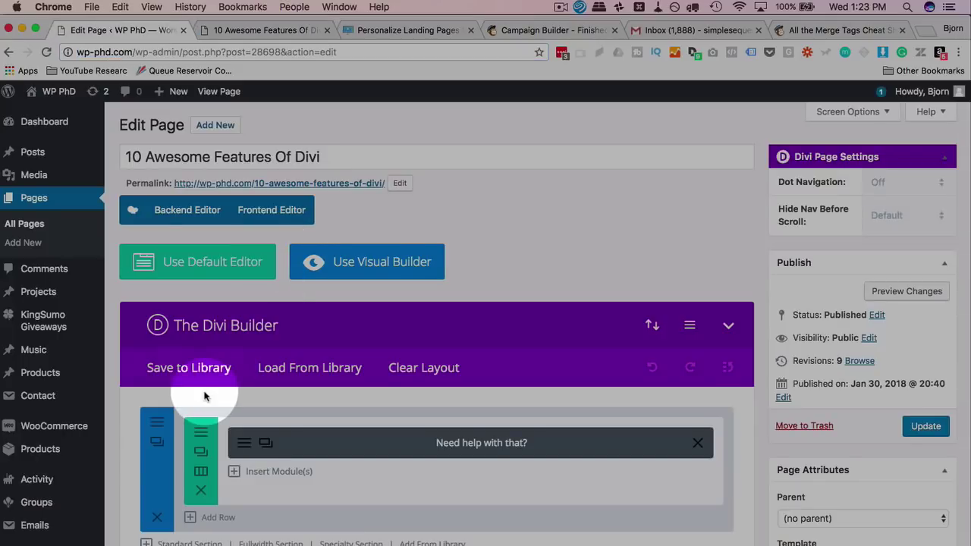
{"action": "scroll", "coordinate": [204, 391], "scroll_direction": "down", "scroll_amount": 10}
{"action": "scroll", "coordinate": [204, 390], "scroll_direction": "down", "scroll_amount": 10}
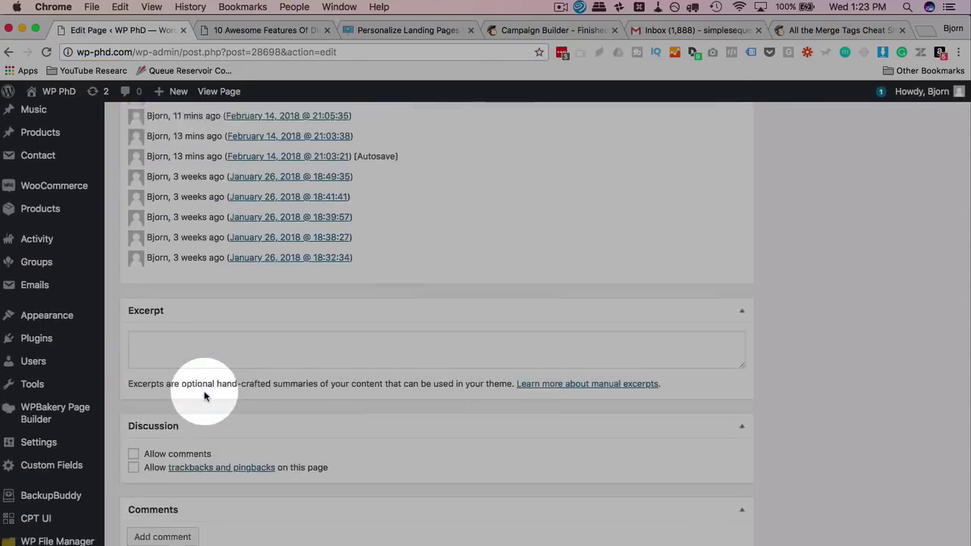
{"action": "scroll", "coordinate": [205, 391], "scroll_direction": "up", "scroll_amount": 5}
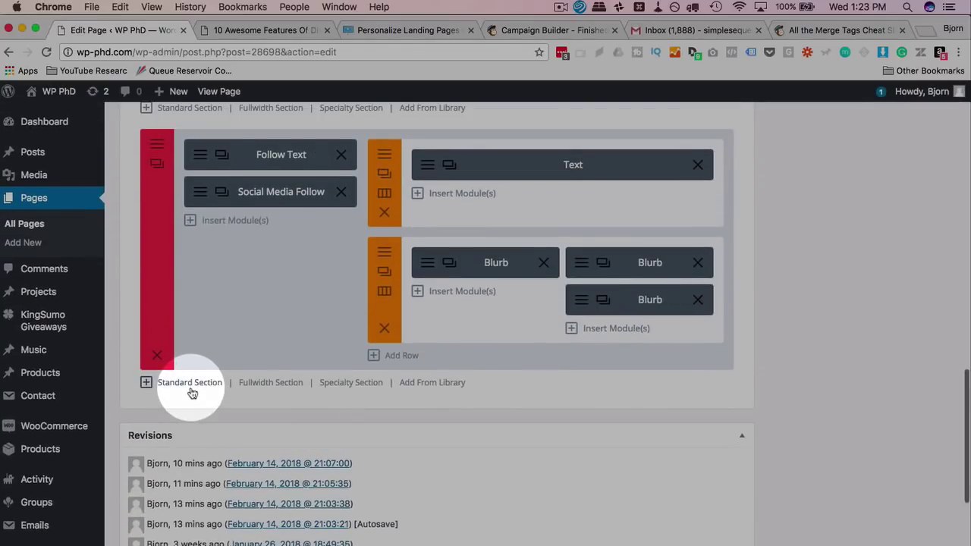
{"action": "left_click", "coordinate": [191, 388]}
{"action": "left_click", "coordinate": [314, 303]}
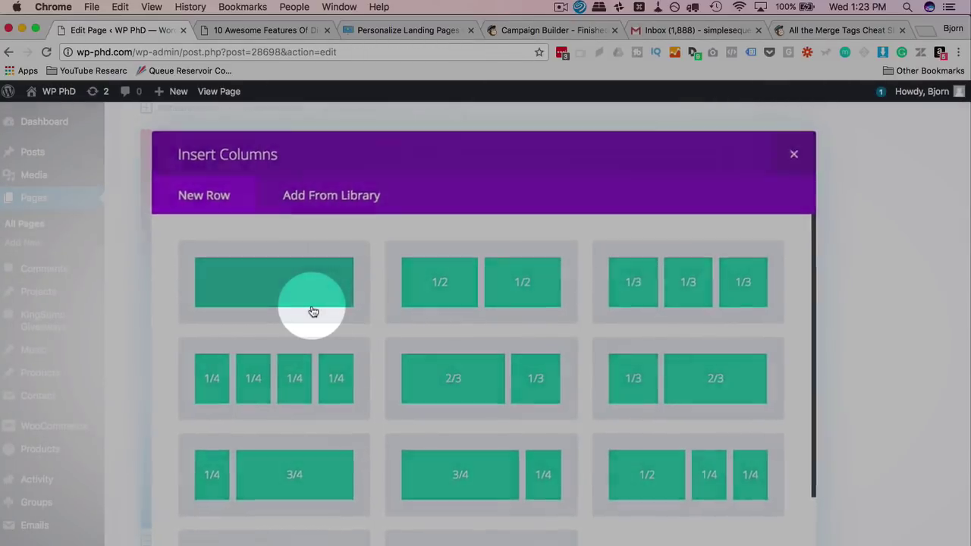
Add a Code module to the new row and paste the getUrlParameter script into its Content
{"action": "left_click", "coordinate": [455, 445]}
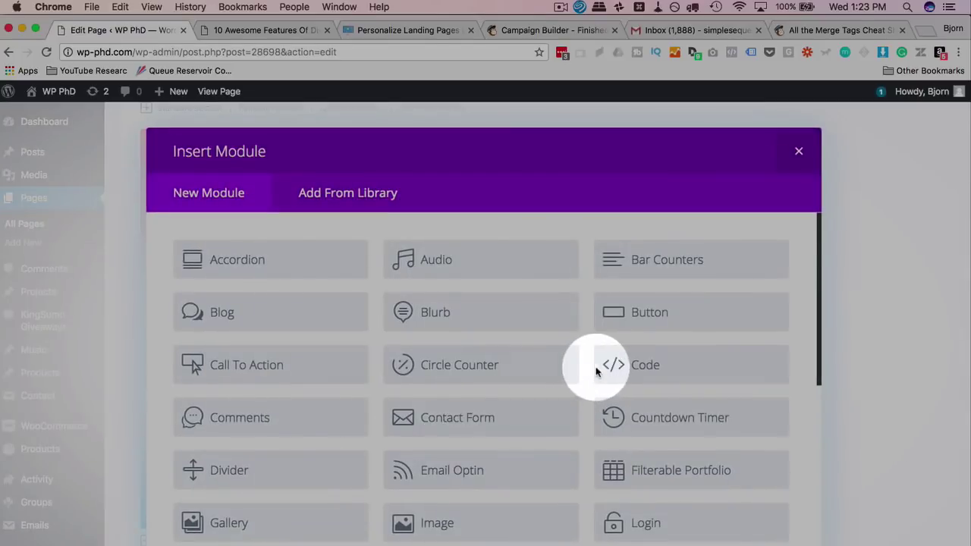
{"action": "left_click", "coordinate": [601, 364]}
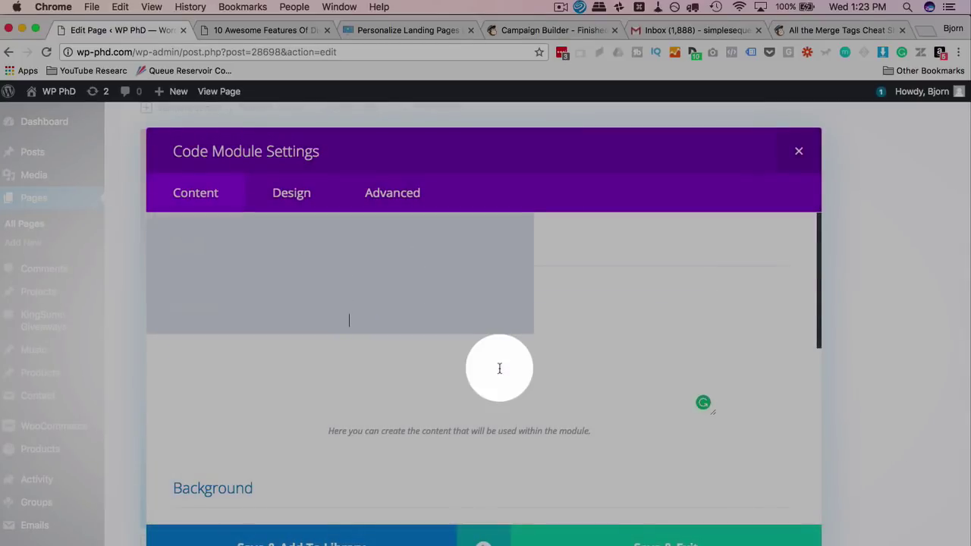
{"action": "right_click", "coordinate": [497, 366]}
{"action": "left_click", "coordinate": [527, 434]}
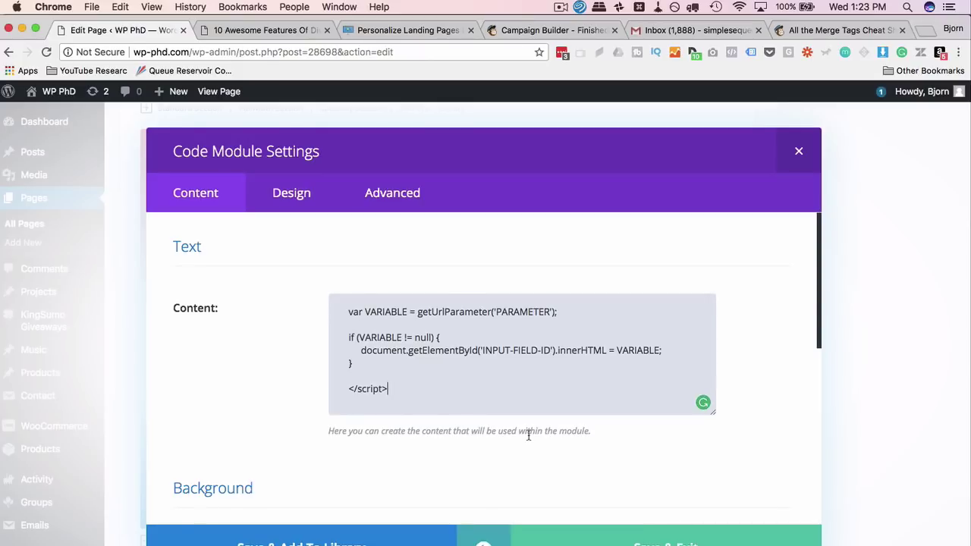
{"action": "scroll", "coordinate": [477, 399], "scroll_direction": "up", "scroll_amount": 3}
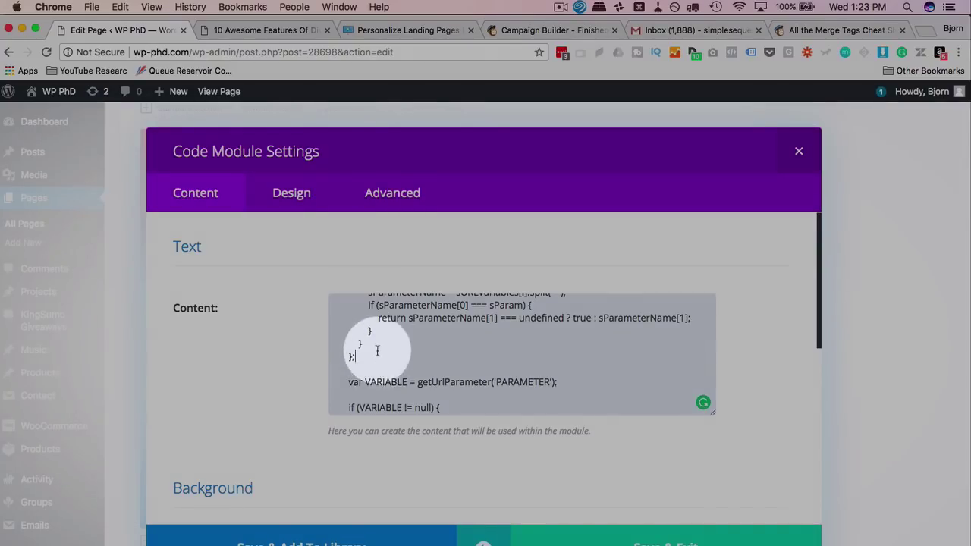
{"action": "left_click_drag", "start_coordinate": [351, 347], "coordinate": [352, 295]}
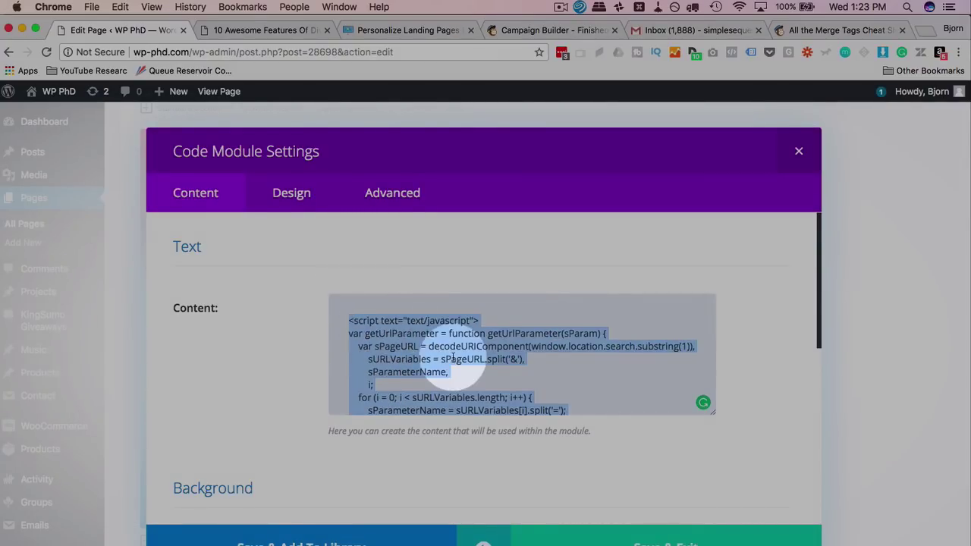
{"action": "scroll", "coordinate": [445, 357], "scroll_direction": "down", "scroll_amount": 5}
{"action": "scroll", "coordinate": [455, 359], "scroll_direction": "down", "scroll_amount": 1}
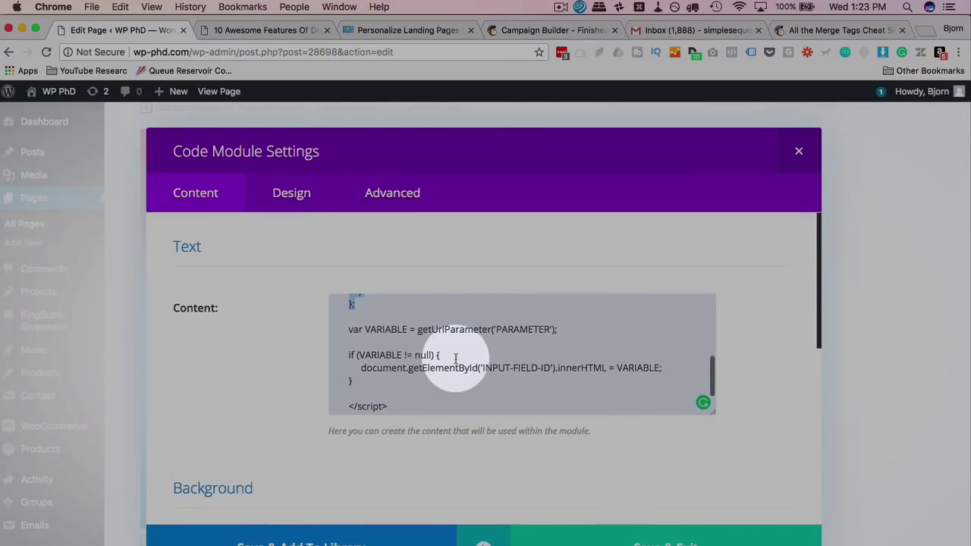
{"action": "double_click", "coordinate": [377, 329]}
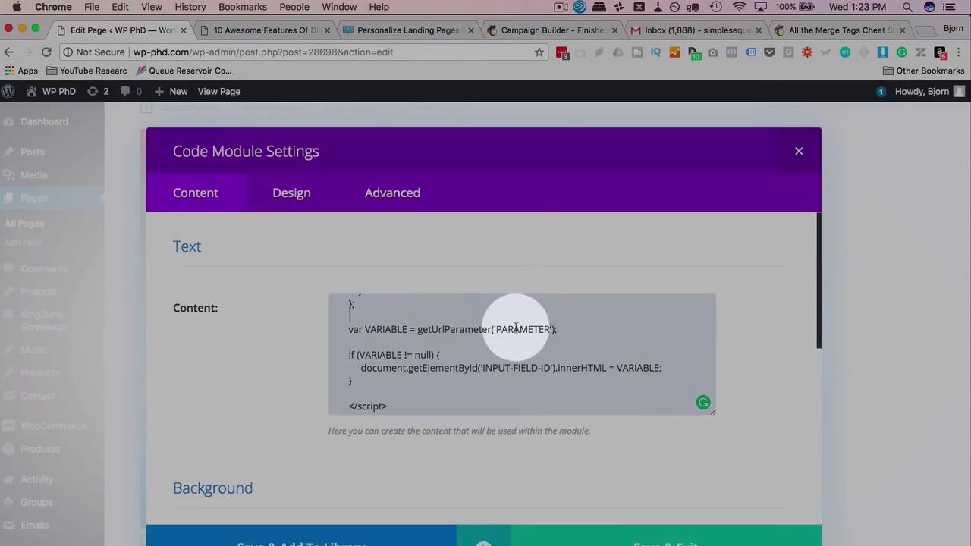
{"action": "double_click", "coordinate": [519, 329]}
{"action": "double_click", "coordinate": [387, 356]}
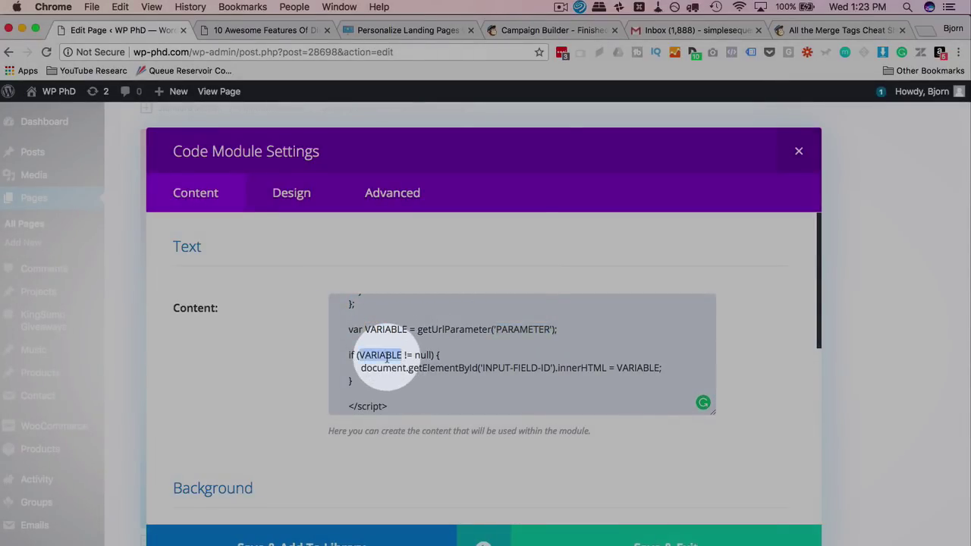
{"action": "double_click", "coordinate": [500, 368]}
{"action": "left_click_drag", "start_coordinate": [500, 371], "coordinate": [548, 369]}
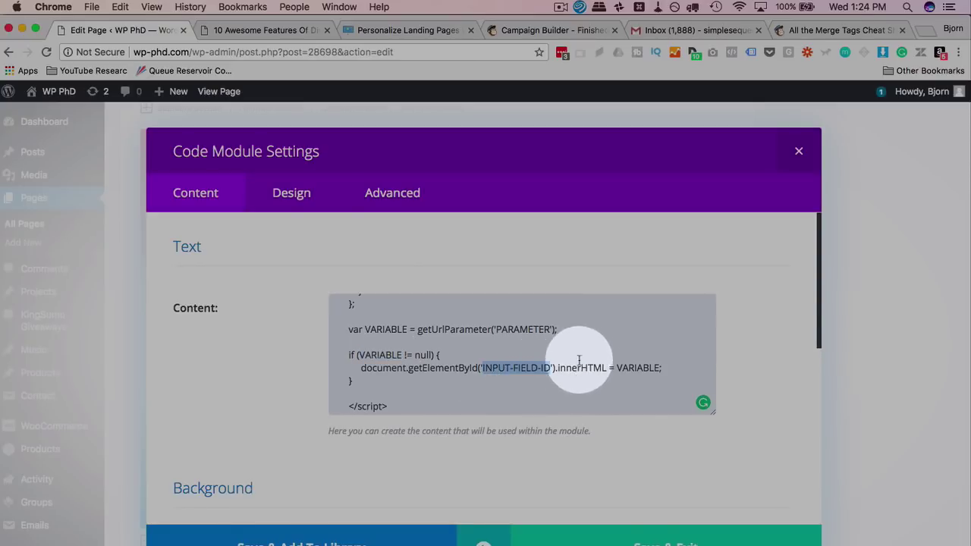
{"action": "double_click", "coordinate": [629, 370]}
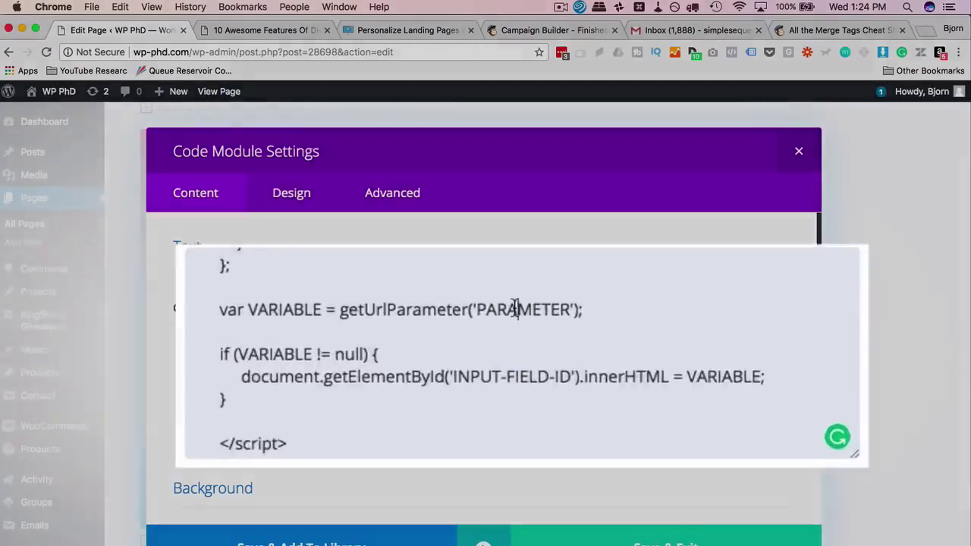
{"action": "double_click", "coordinate": [517, 332]}
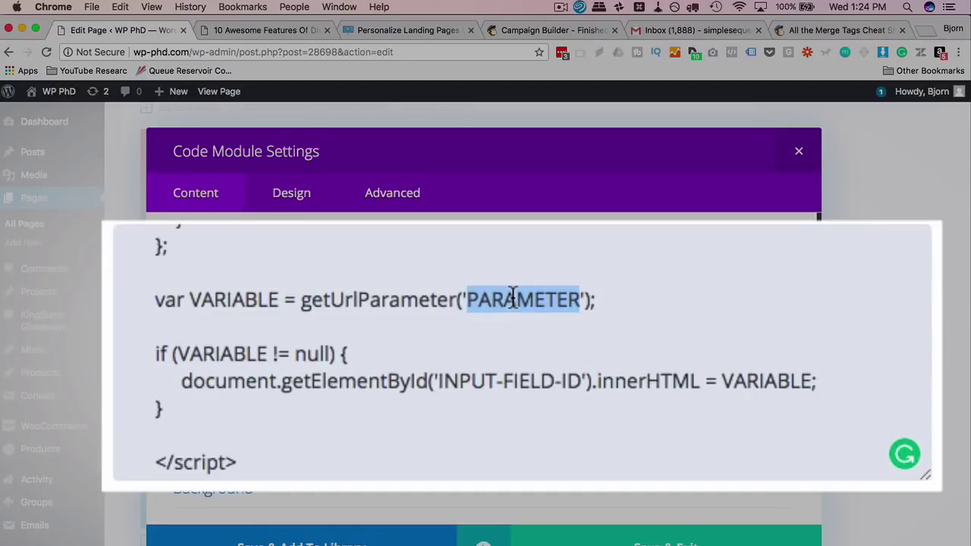
Set the parameter to 'firstName' and rename VARIABLE in the declaration to theirFirstName
{"action": "type", "text": "firstName"}
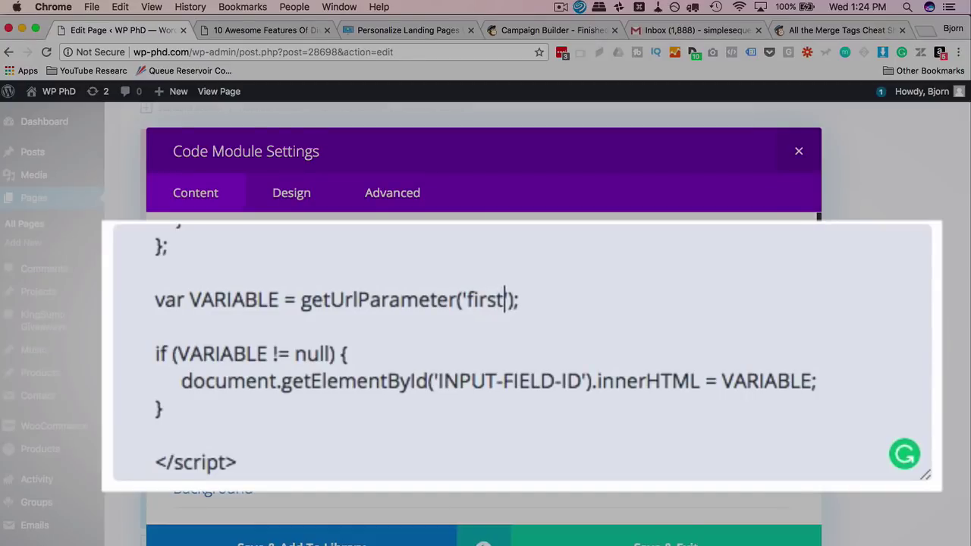
{"action": "double_click", "coordinate": [223, 302]}
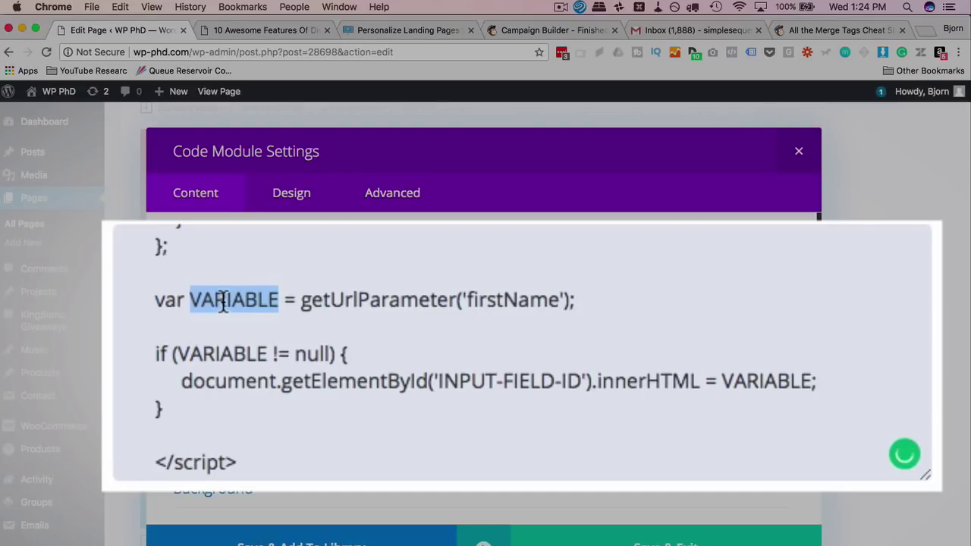
{"action": "type", "text": "their"}
{"action": "type", "text": "First"}
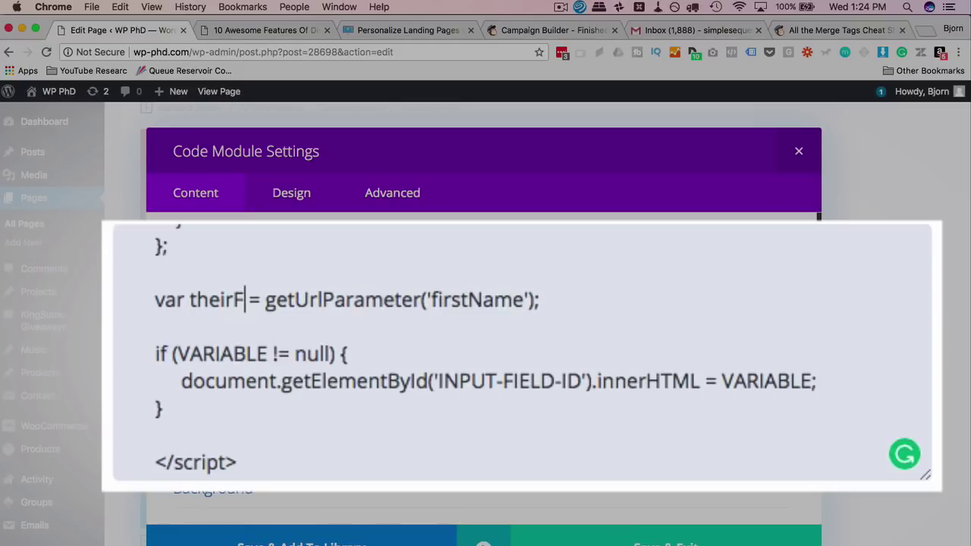
{"action": "type", "text": "Name"}
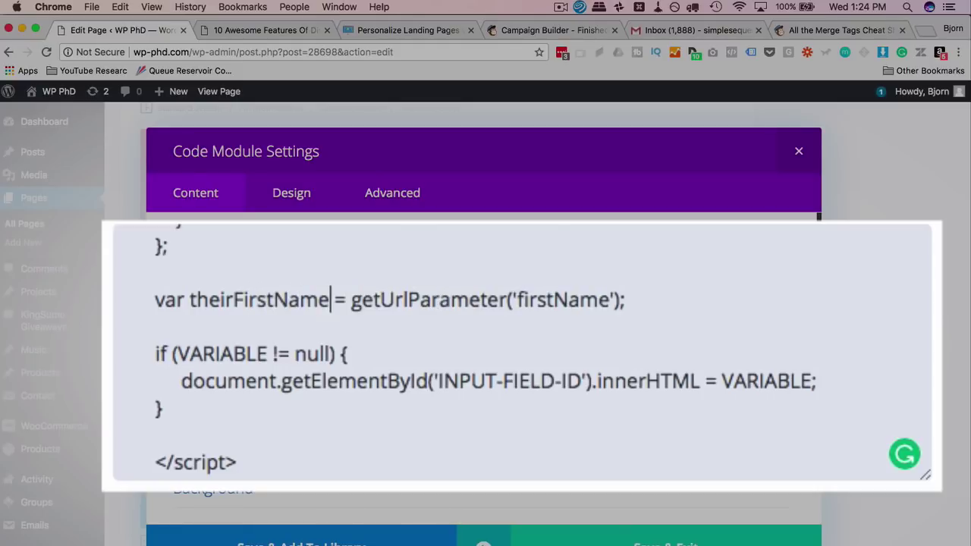
Replace VARIABLE with theirFirstName in the if check and the innerHTML line
{"action": "double_click", "coordinate": [245, 296]}
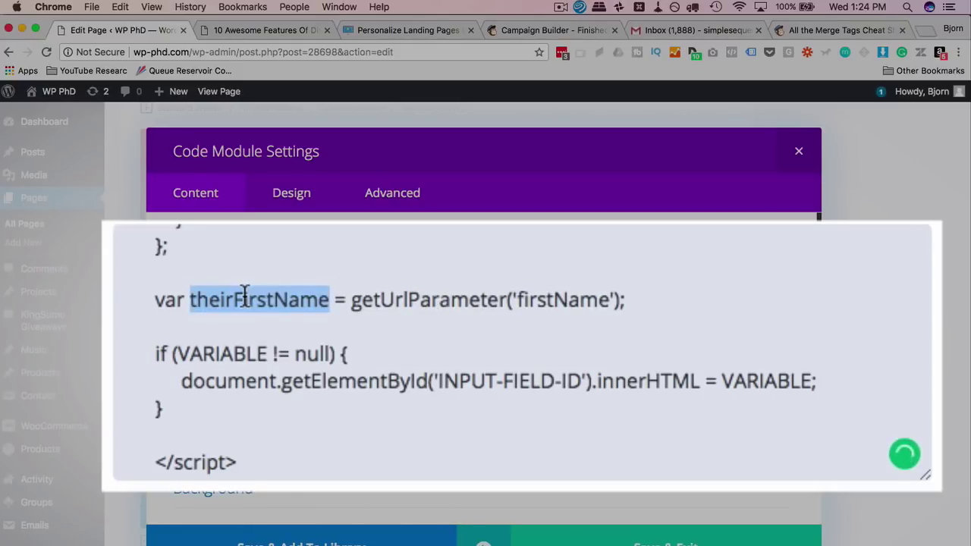
{"action": "right_click", "coordinate": [245, 295]}
{"action": "left_click", "coordinate": [292, 421]}
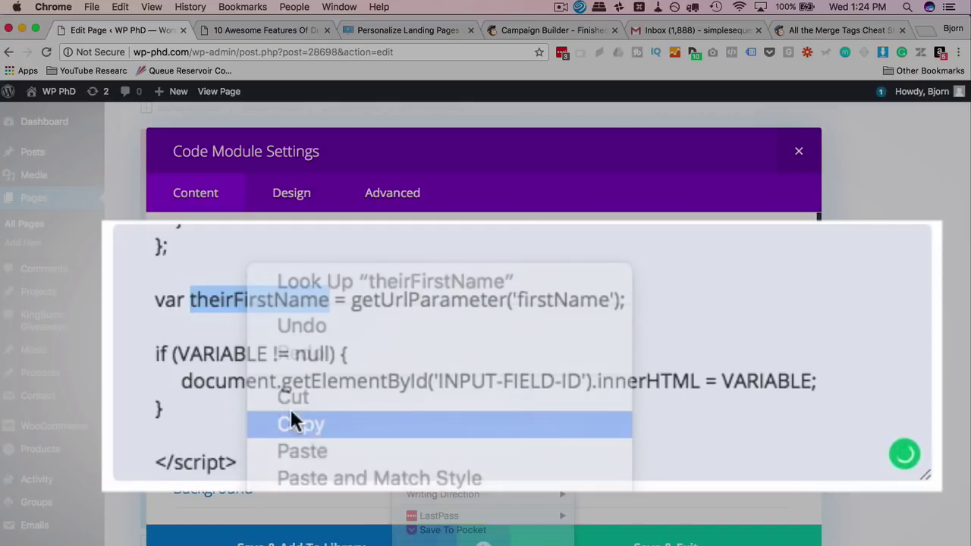
{"action": "double_click", "coordinate": [204, 354]}
{"action": "right_click", "coordinate": [204, 354]}
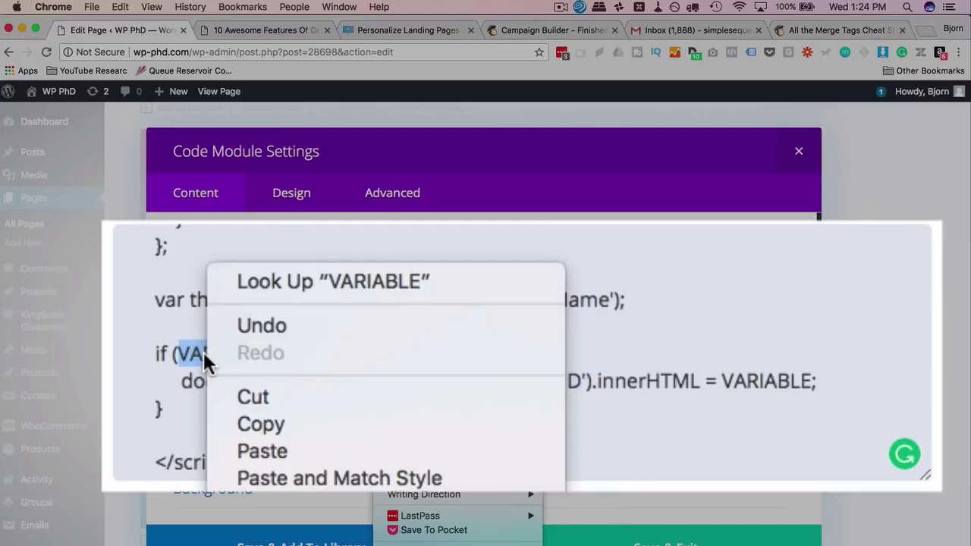
{"action": "left_click", "coordinate": [279, 449]}
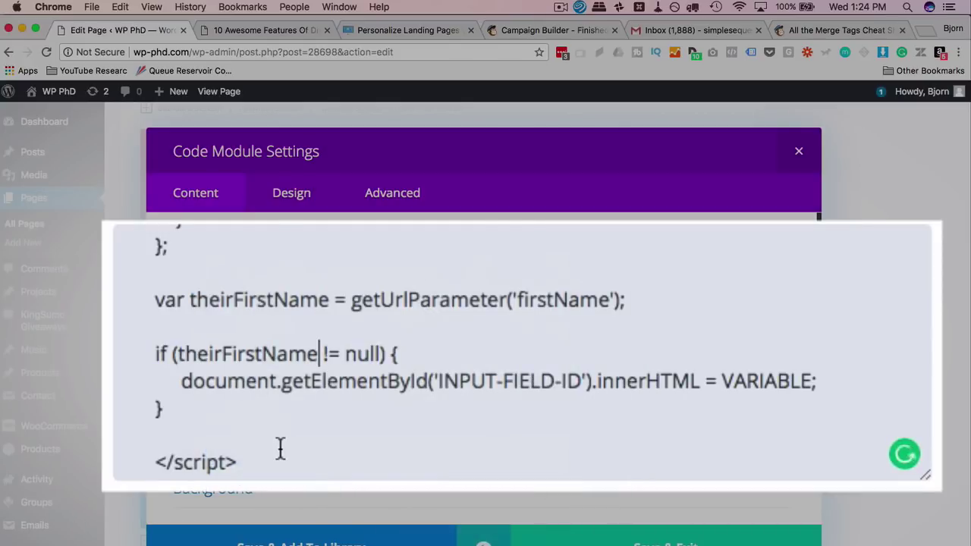
{"action": "double_click", "coordinate": [763, 382]}
{"action": "right_click", "coordinate": [763, 381]}
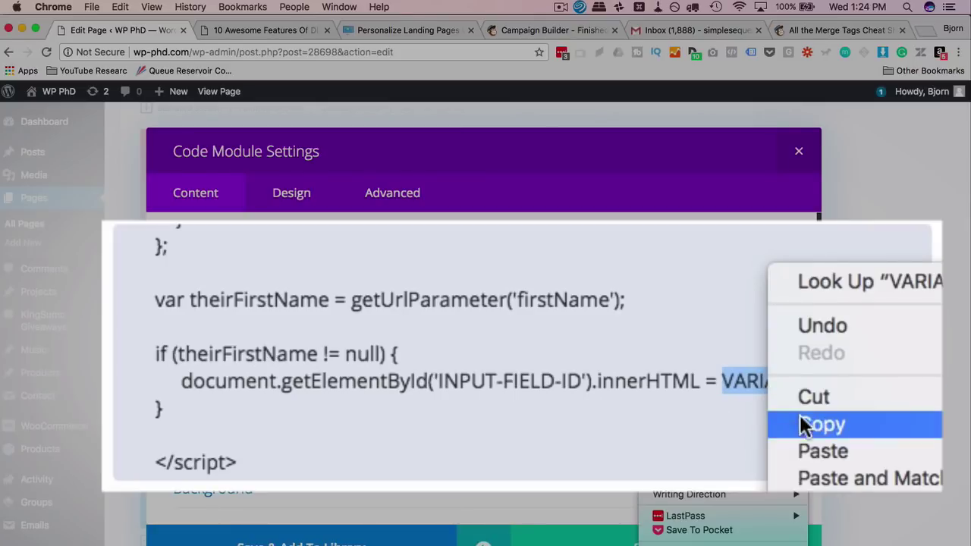
{"action": "left_click", "coordinate": [807, 451]}
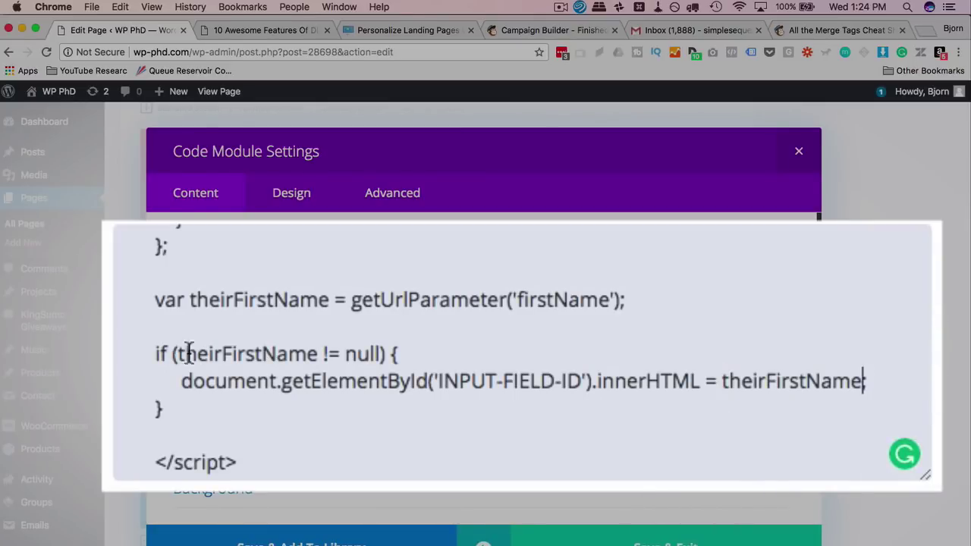
Change getElementById's 'INPUT-FIELD-ID' to 'inputSubscriberFirstName' and copy the new id
{"action": "left_click_drag", "start_coordinate": [182, 381], "coordinate": [866, 387]}
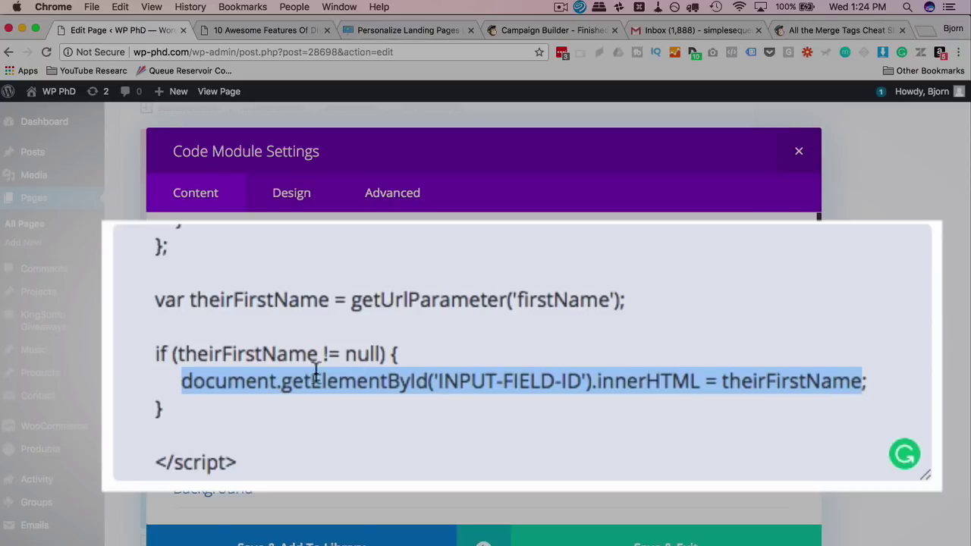
{"action": "double_click", "coordinate": [252, 358]}
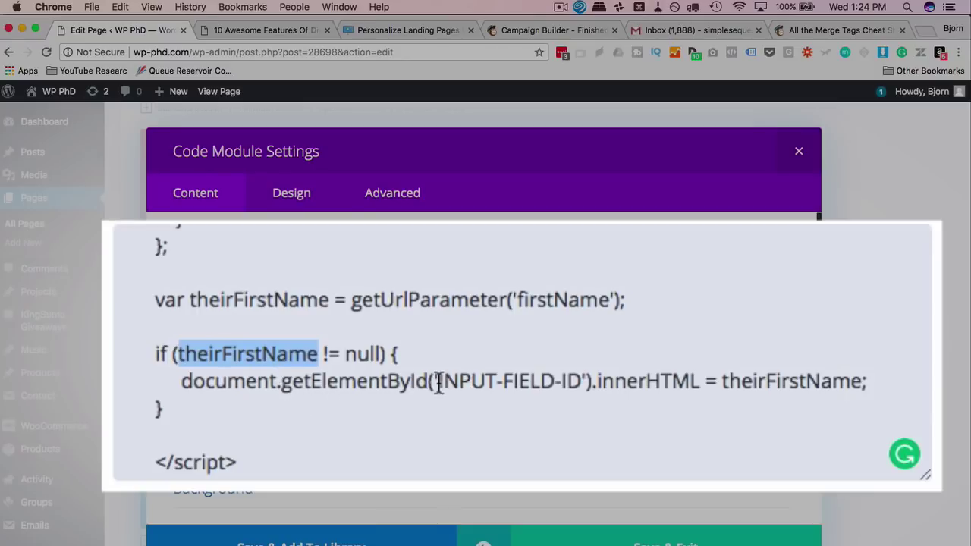
{"action": "left_click_drag", "start_coordinate": [440, 382], "coordinate": [581, 372]}
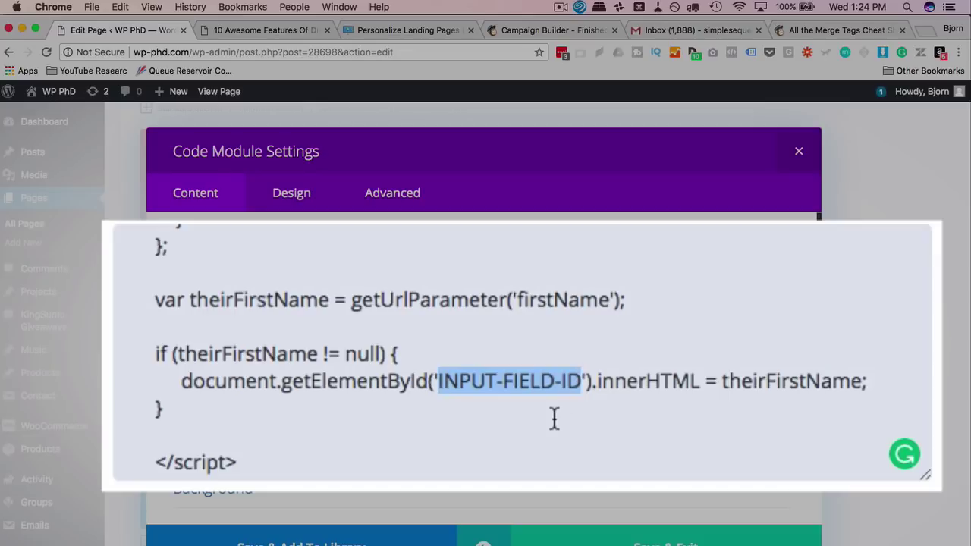
{"action": "type", "text": "input"}
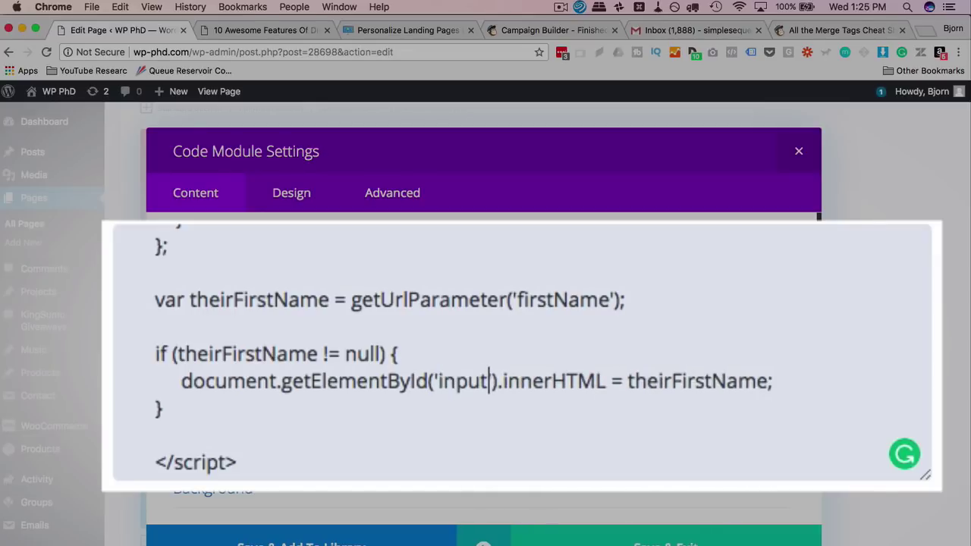
{"action": "type", "text": "Subscr"}
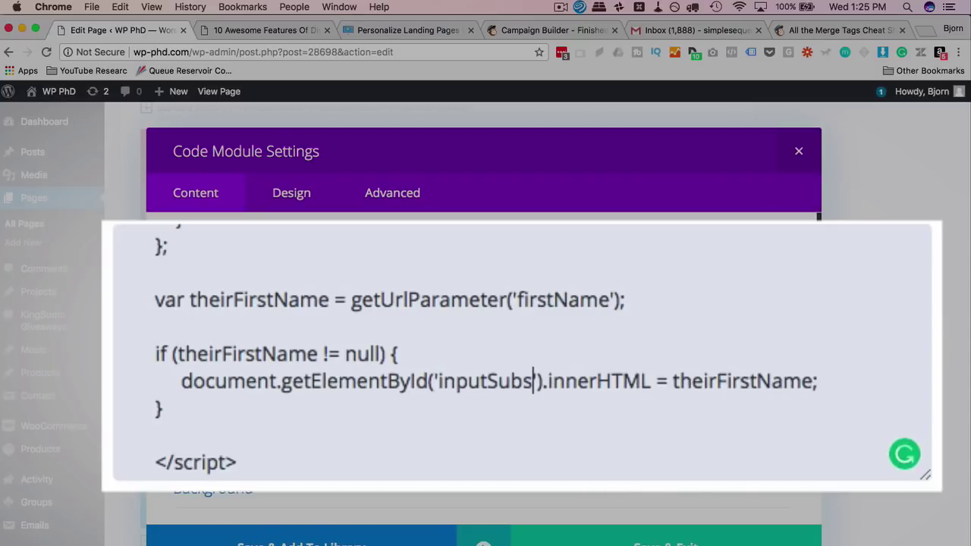
{"action": "type", "text": "iberFirstName"}
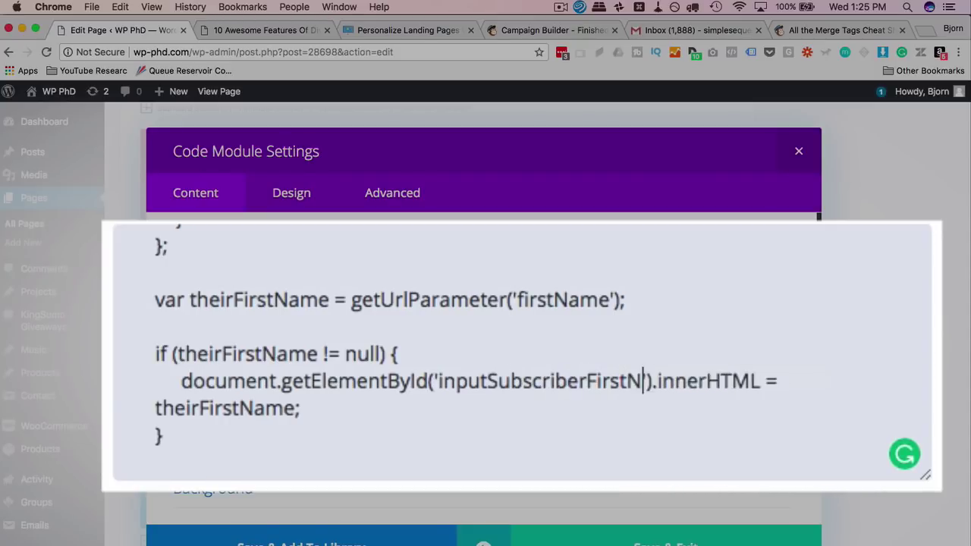
{"action": "double_click", "coordinate": [534, 383]}
{"action": "right_click", "coordinate": [534, 387]}
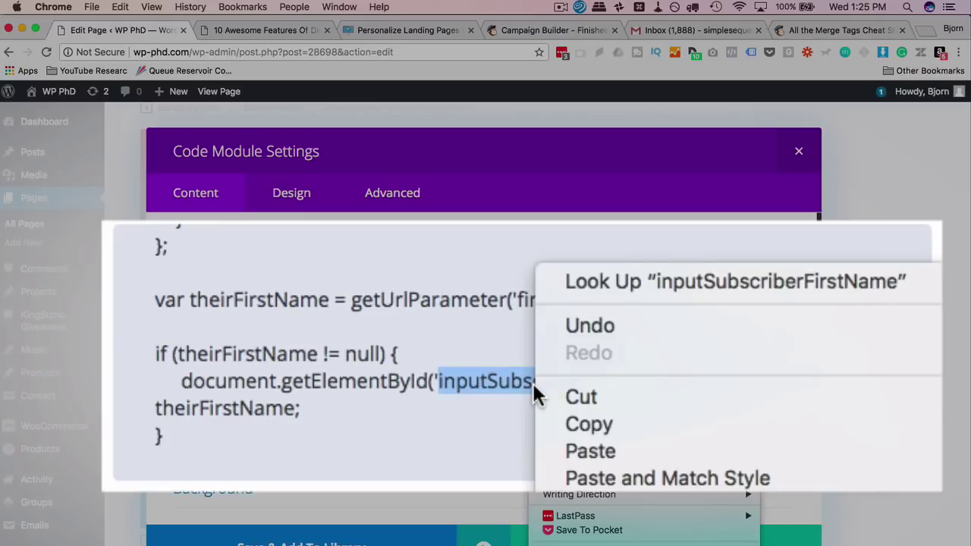
{"action": "left_click", "coordinate": [578, 422]}
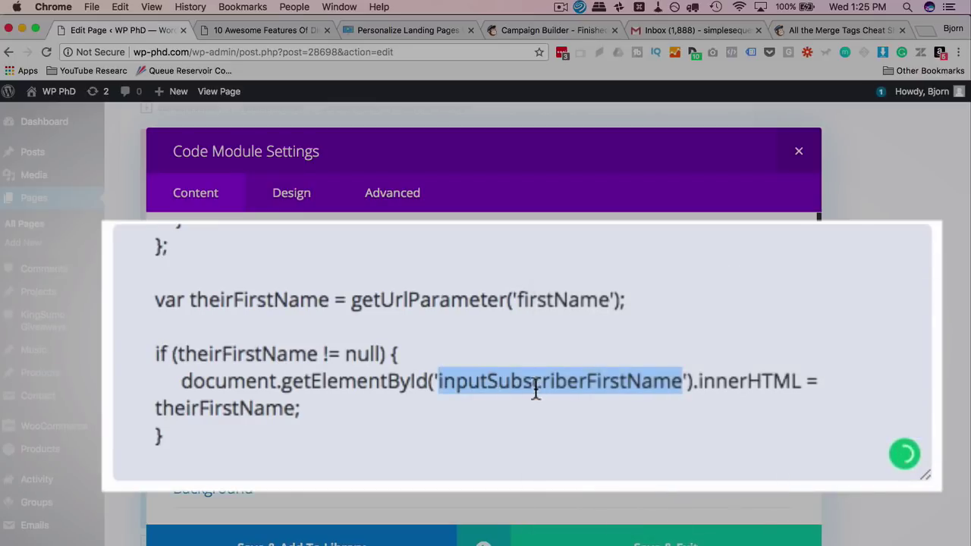
{"action": "left_click", "coordinate": [535, 388]}
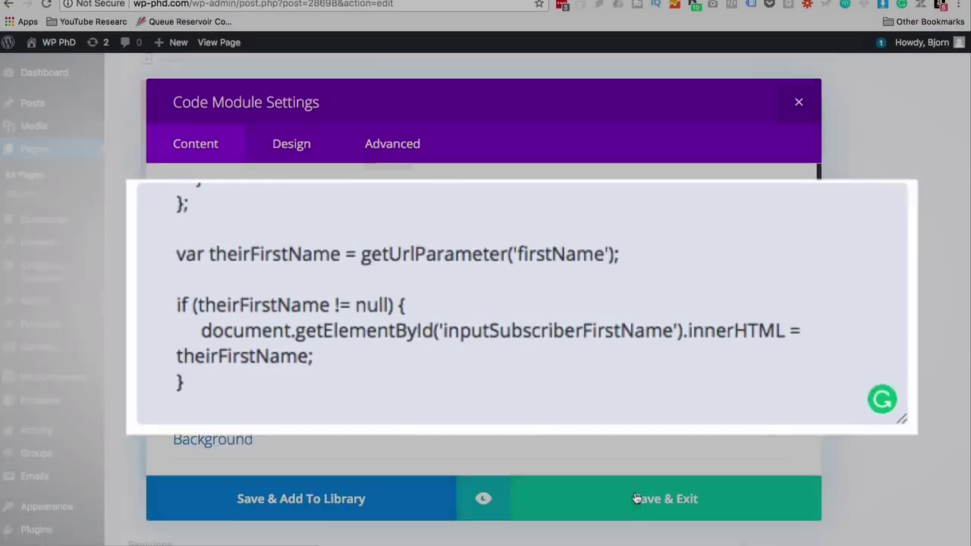
Save the Code module, then insert <span id="inputSubscriberFirstName"></span> into the Call To Action headline
{"action": "left_click", "coordinate": [636, 543]}
{"action": "scroll", "coordinate": [263, 436], "scroll_direction": "up", "scroll_amount": 15}
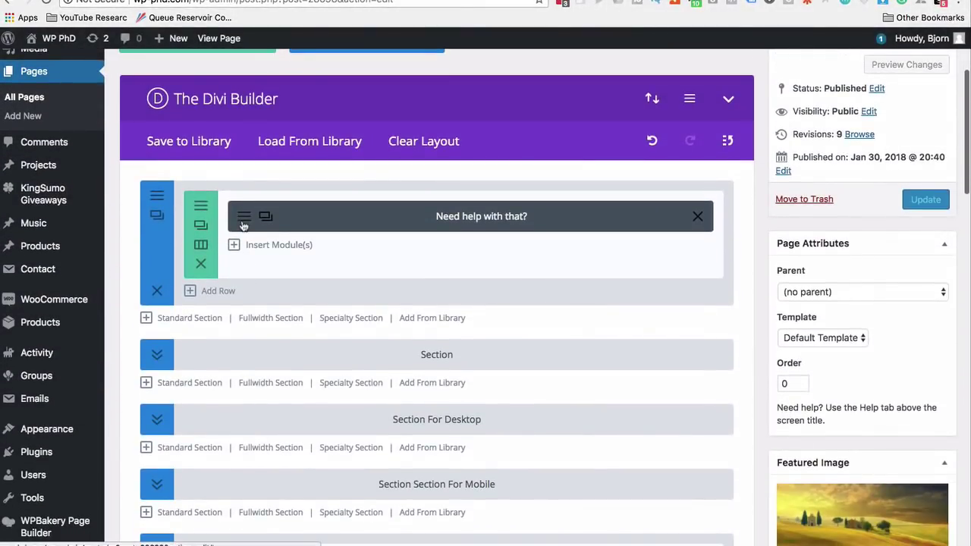
{"action": "left_click", "coordinate": [244, 220]}
{"action": "scroll", "coordinate": [278, 313], "scroll_direction": "down", "scroll_amount": 1}
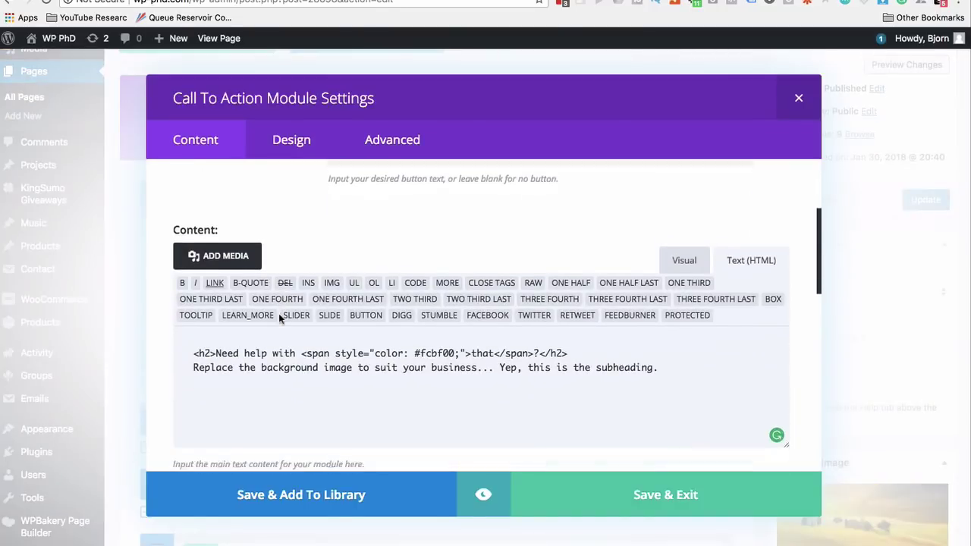
{"action": "type", "text": "<span"}
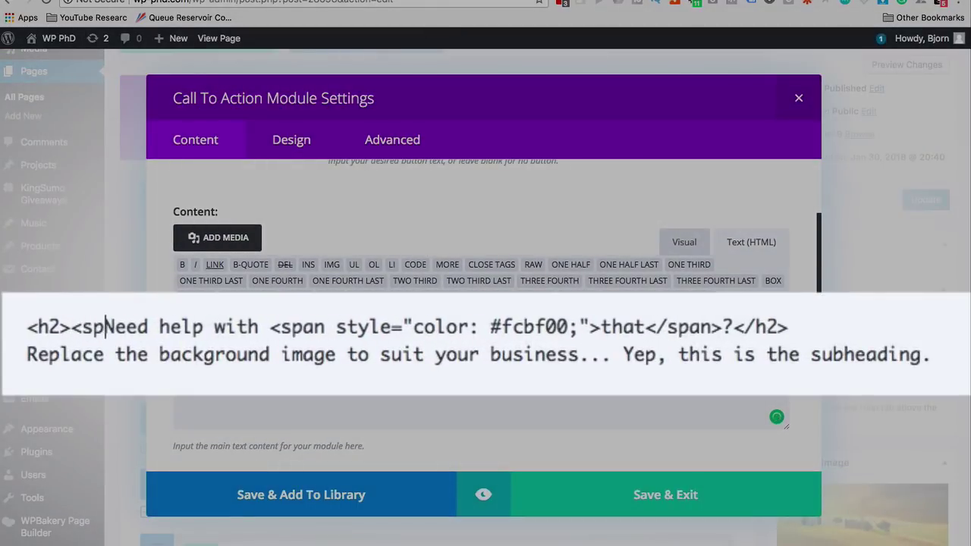
{"action": "type", "text": "></span>"}
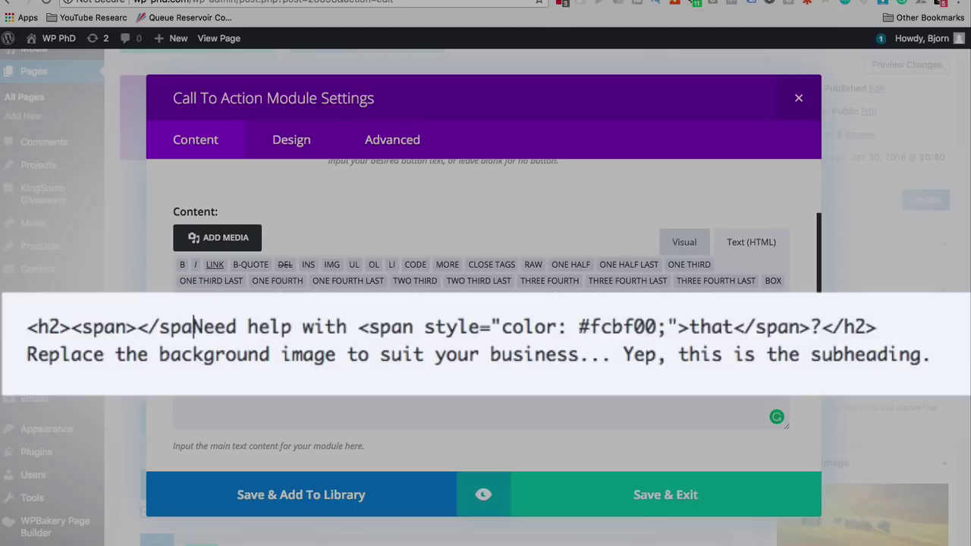
{"action": "left_click", "coordinate": [136, 328]}
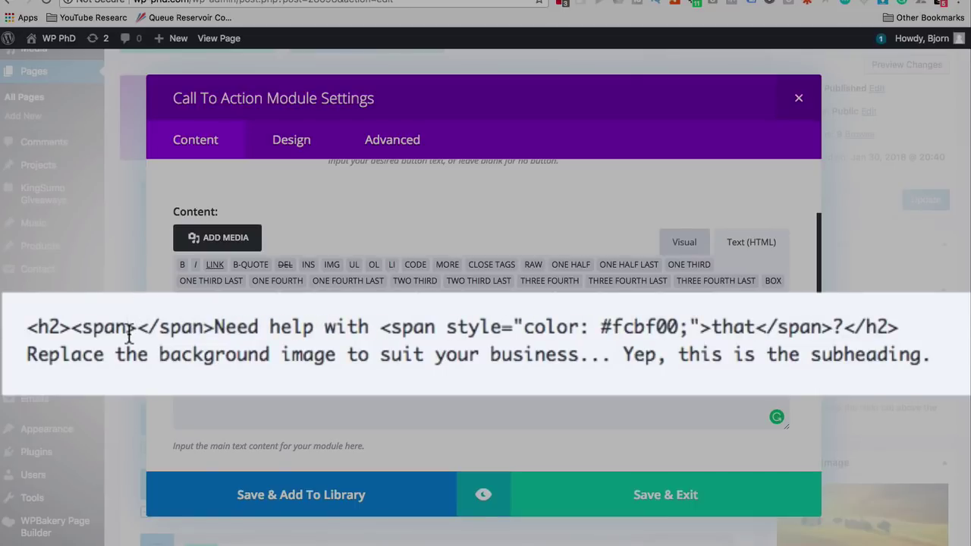
{"action": "type", "text": "id=\"\""}
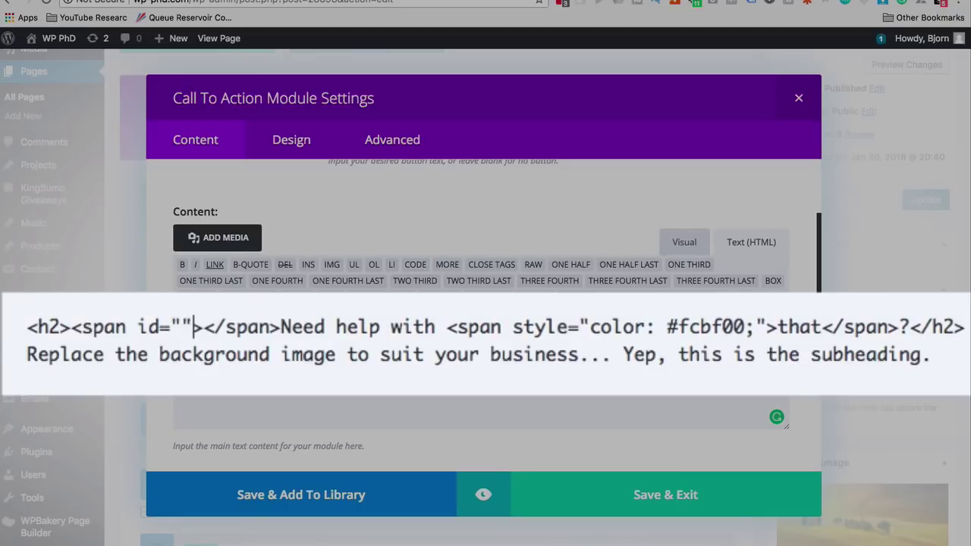
{"action": "key", "text": "super+v"}
Check the new span tag and save the Call To Action module
{"action": "double_click", "coordinate": [235, 328]}
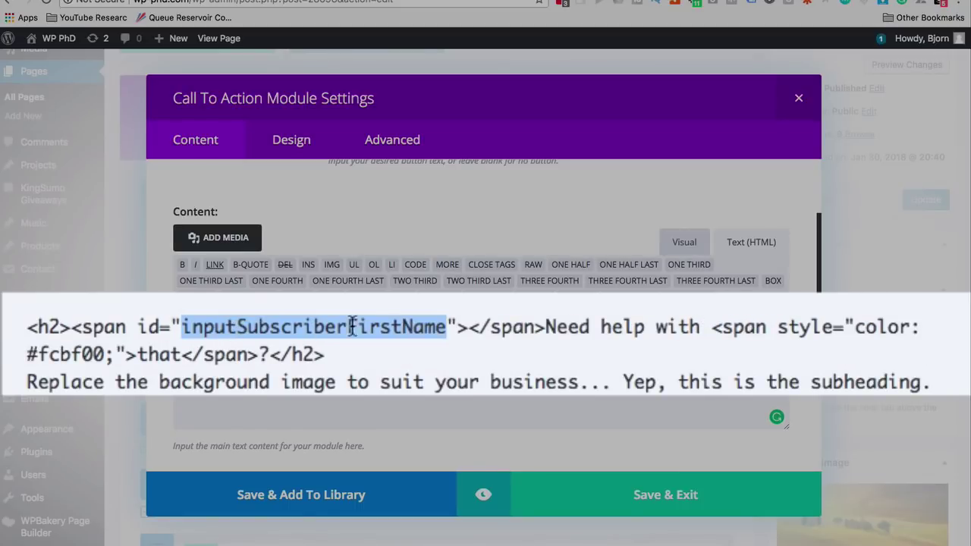
{"action": "double_click", "coordinate": [385, 326]}
{"action": "left_click_drag", "start_coordinate": [448, 327], "coordinate": [182, 328]}
{"action": "left_click", "coordinate": [467, 328]}
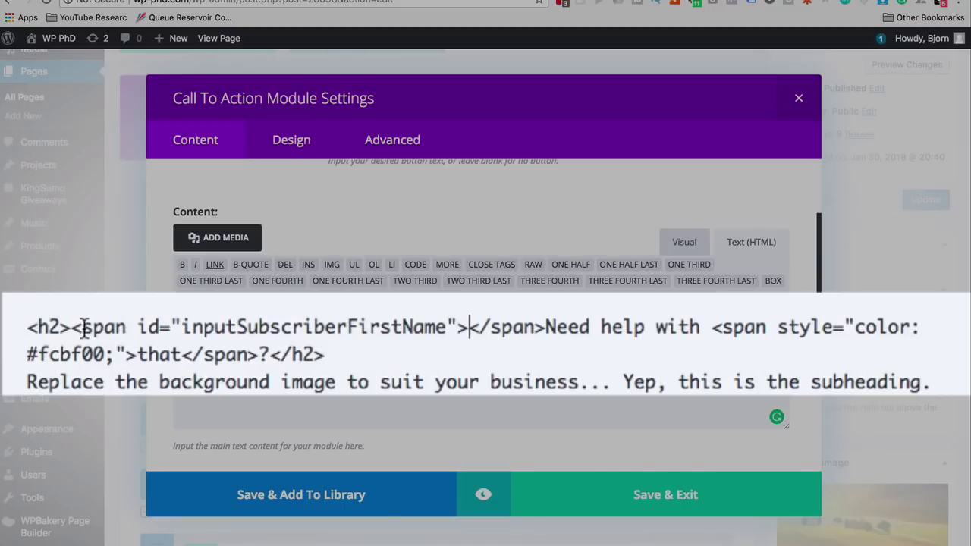
{"action": "left_click_drag", "start_coordinate": [71, 328], "coordinate": [544, 328]}
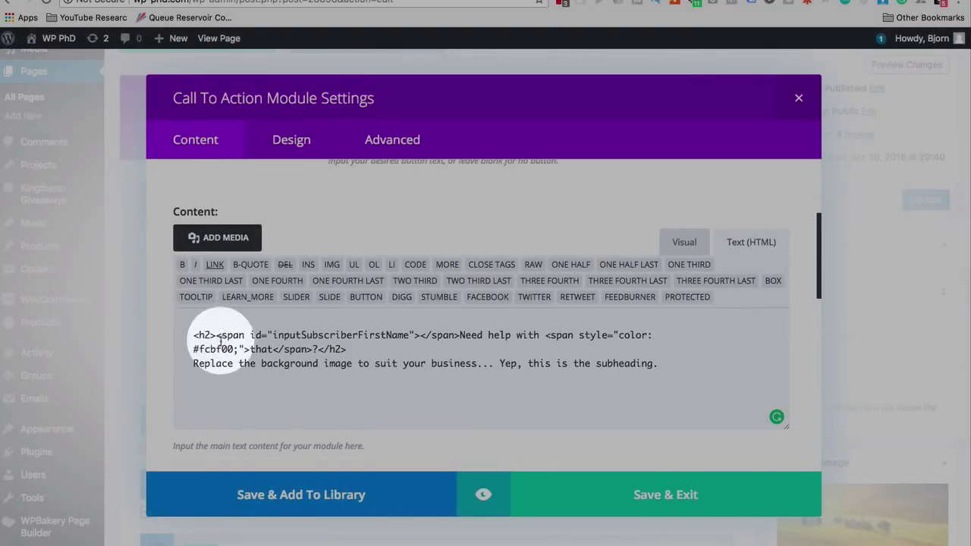
{"action": "left_click", "coordinate": [462, 335]}
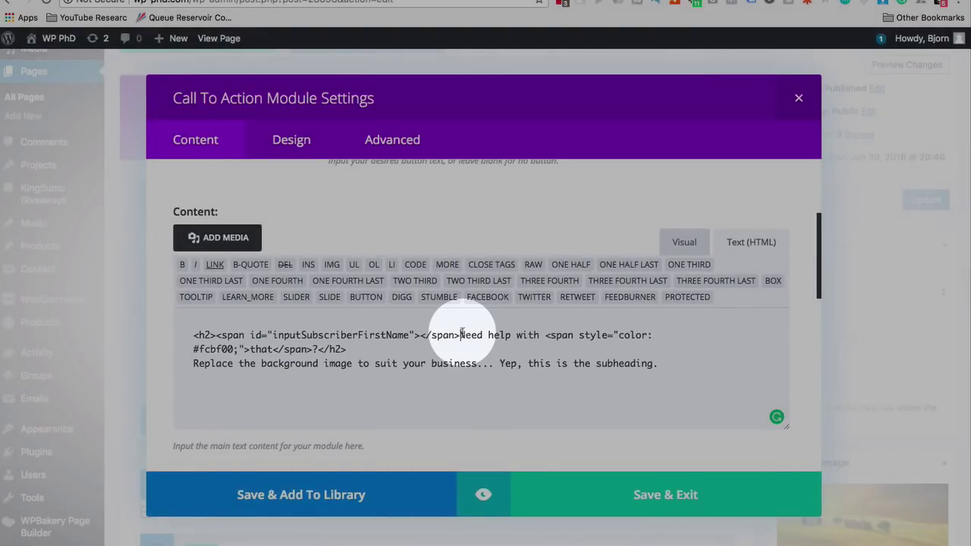
{"action": "left_click", "coordinate": [676, 504]}
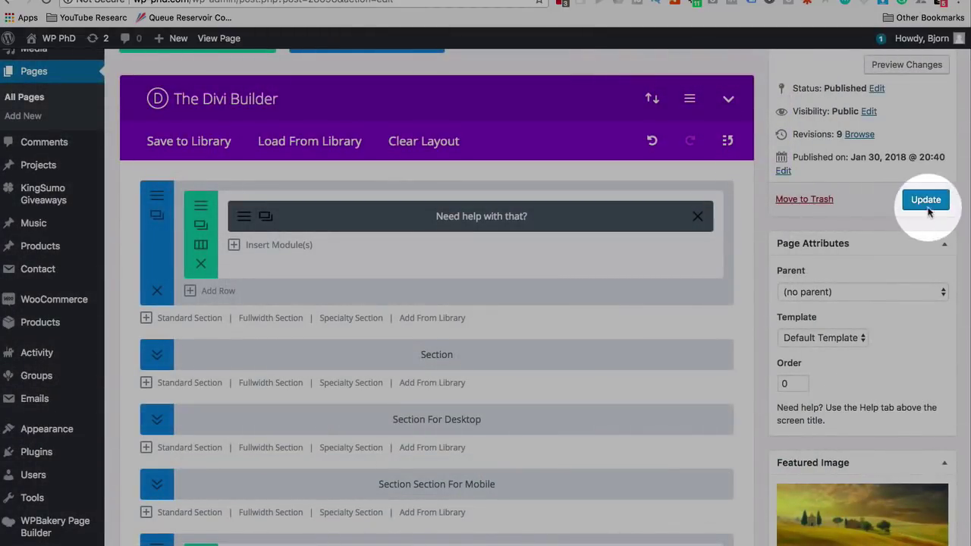
Publish the page update and reload the live landing page
{"action": "left_click", "coordinate": [927, 202]}
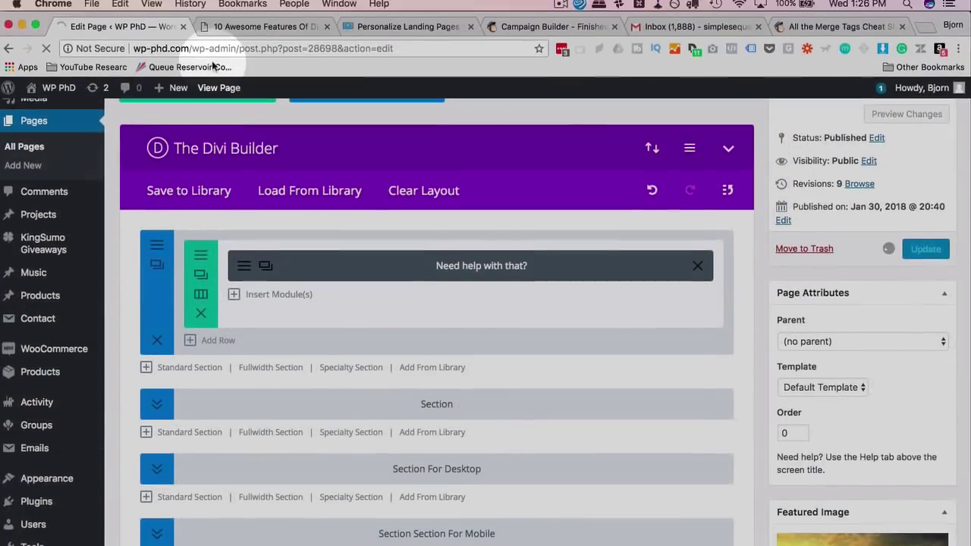
{"action": "left_click", "coordinate": [254, 27]}
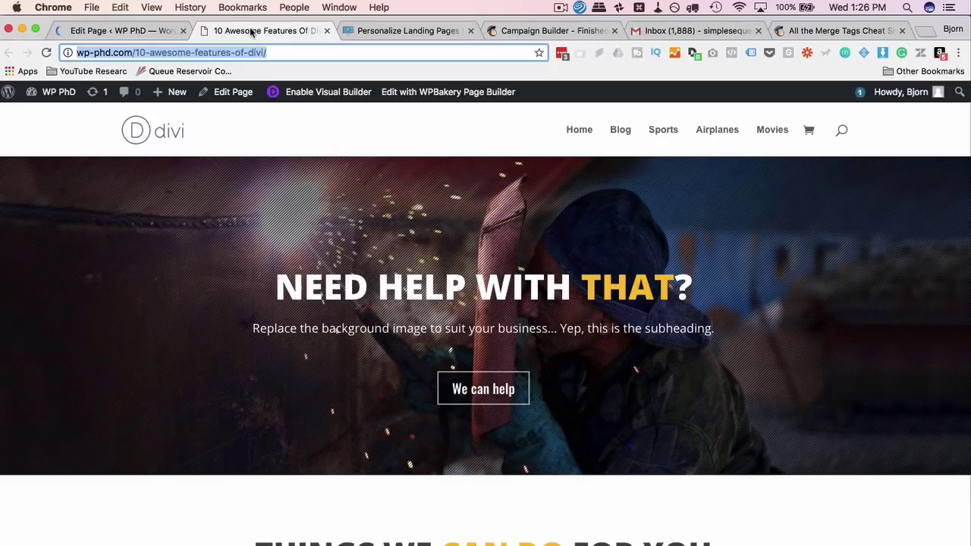
{"action": "left_click", "coordinate": [91, 154]}
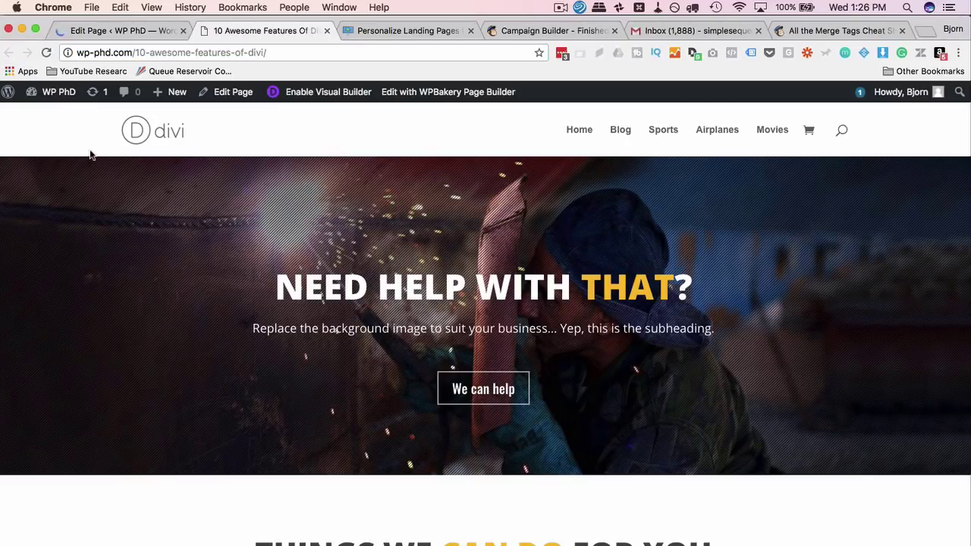
{"action": "left_click", "coordinate": [47, 54]}
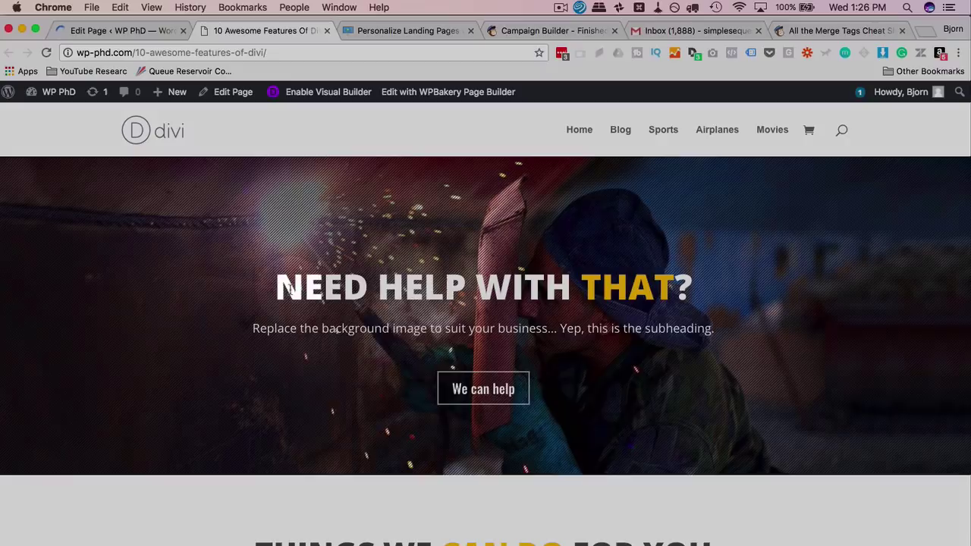
Inspect the headline in DevTools and expand the h2 to find the empty inputSubscriberFirstName span
{"action": "right_click", "coordinate": [291, 290]}
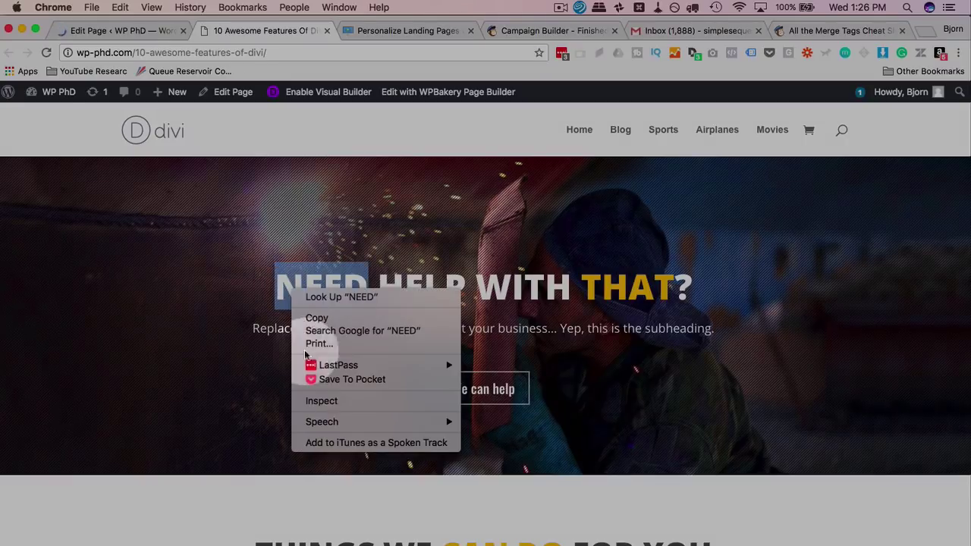
{"action": "left_click", "coordinate": [319, 400]}
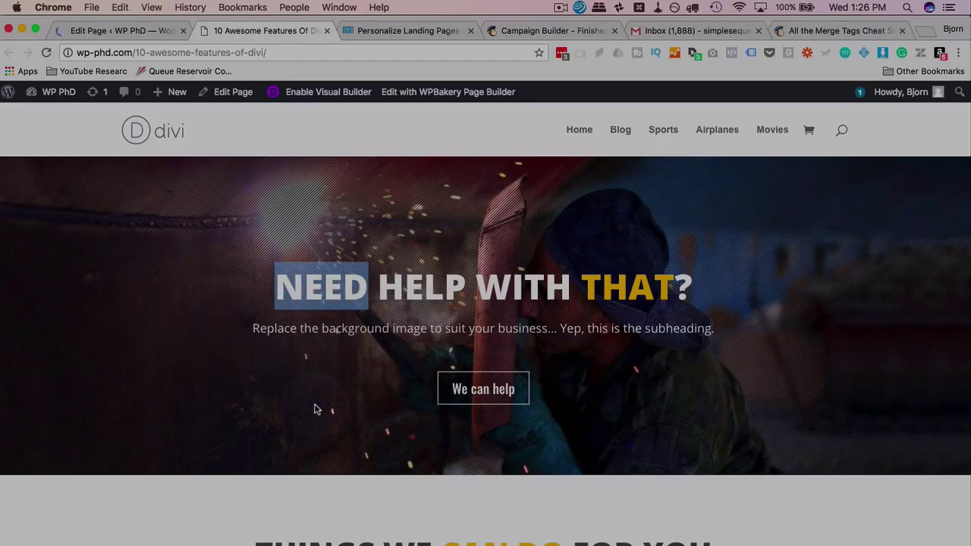
{"action": "left_click_drag", "start_coordinate": [195, 522], "coordinate": [234, 489]}
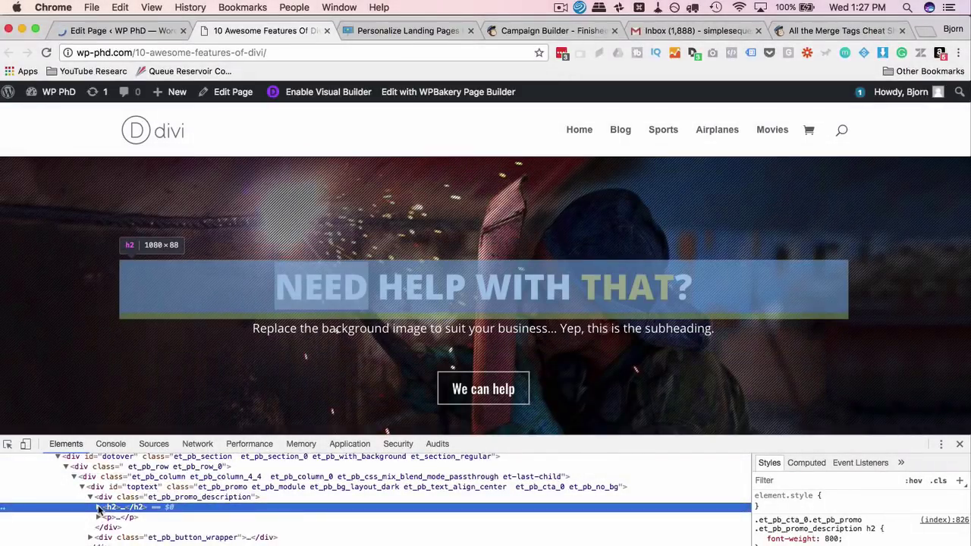
{"action": "left_click", "coordinate": [100, 507]}
{"action": "left_click", "coordinate": [186, 517]}
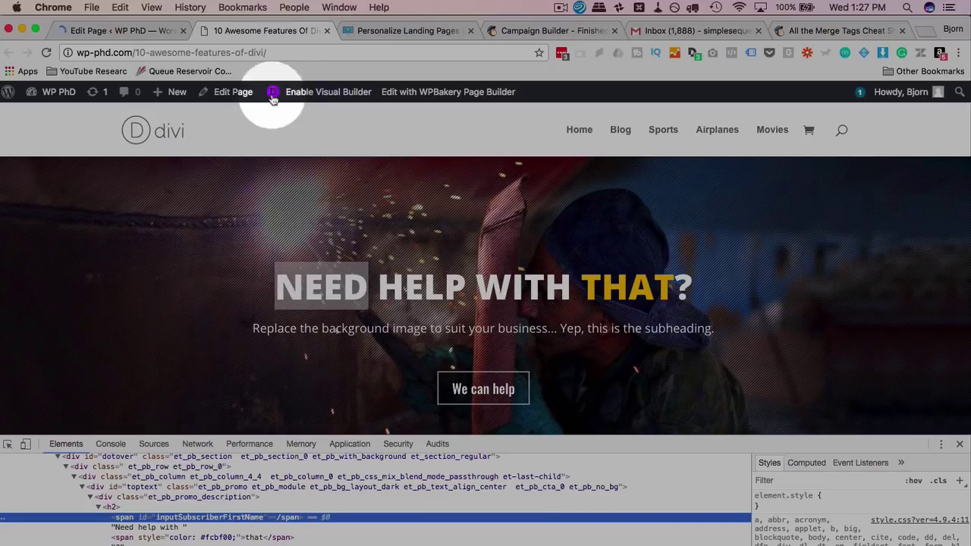
{"action": "left_click", "coordinate": [299, 53]}
{"action": "left_click", "coordinate": [300, 53]}
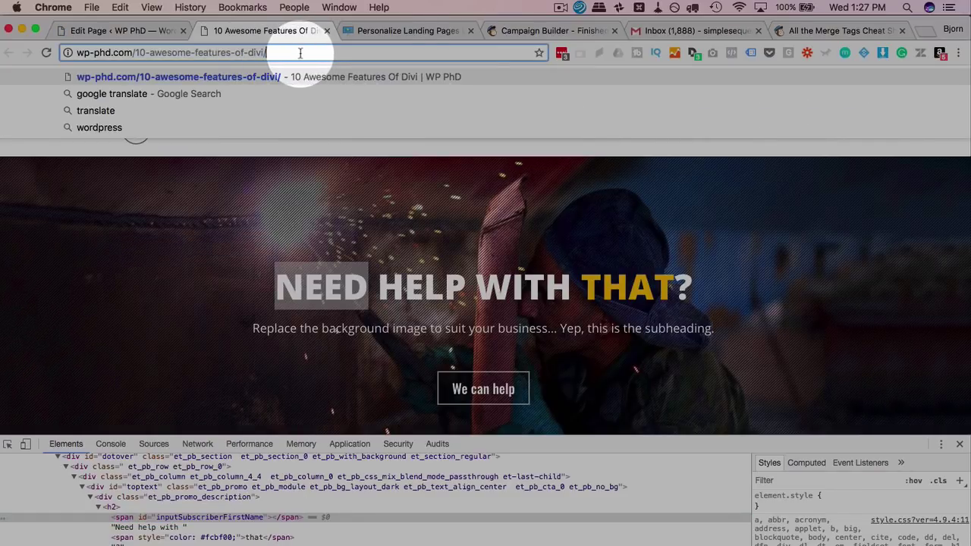
Open the Testing MC Merge Tags email in Gmail and follow its more-information link
{"action": "left_click", "coordinate": [631, 180]}
{"action": "left_click", "coordinate": [699, 32]}
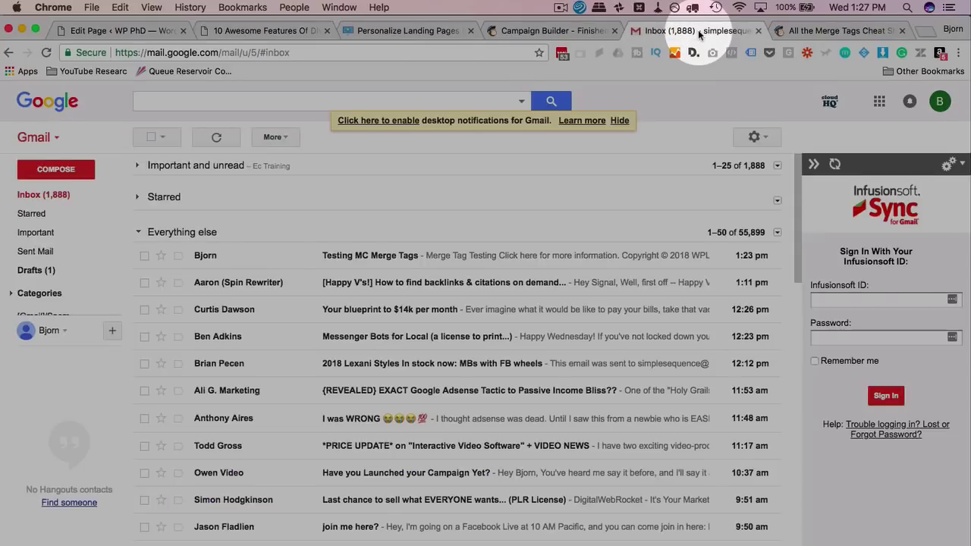
{"action": "left_click", "coordinate": [198, 261]}
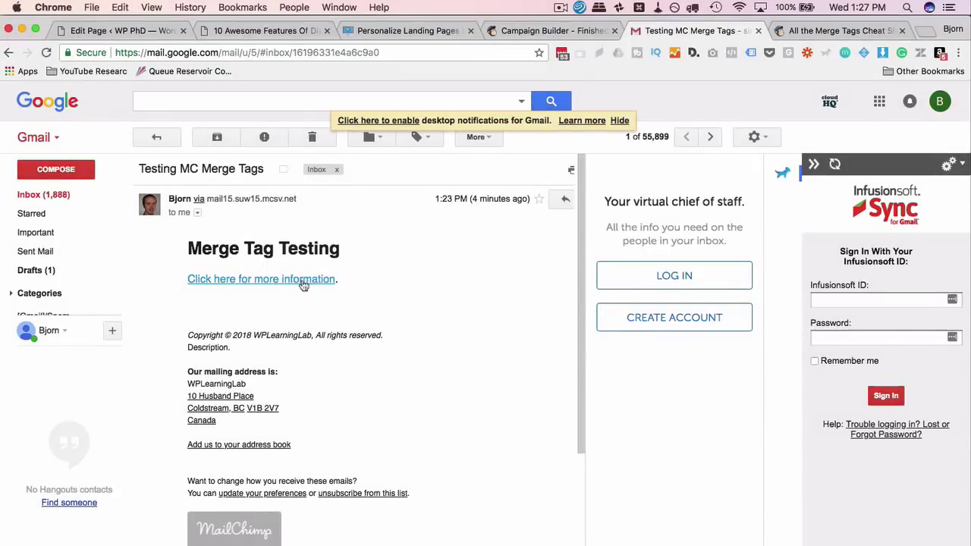
{"action": "left_click", "coordinate": [264, 284]}
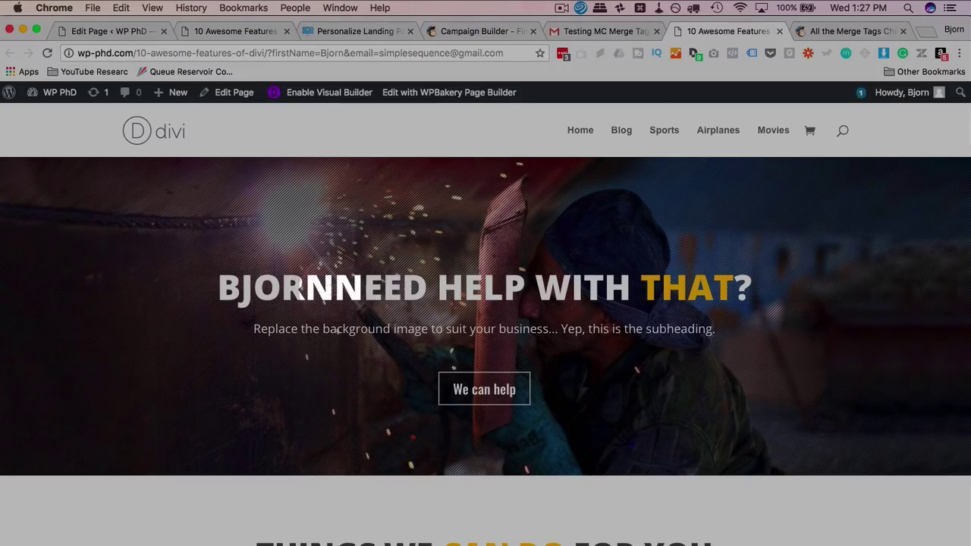
{"action": "left_click_drag", "start_coordinate": [319, 287], "coordinate": [217, 289]}
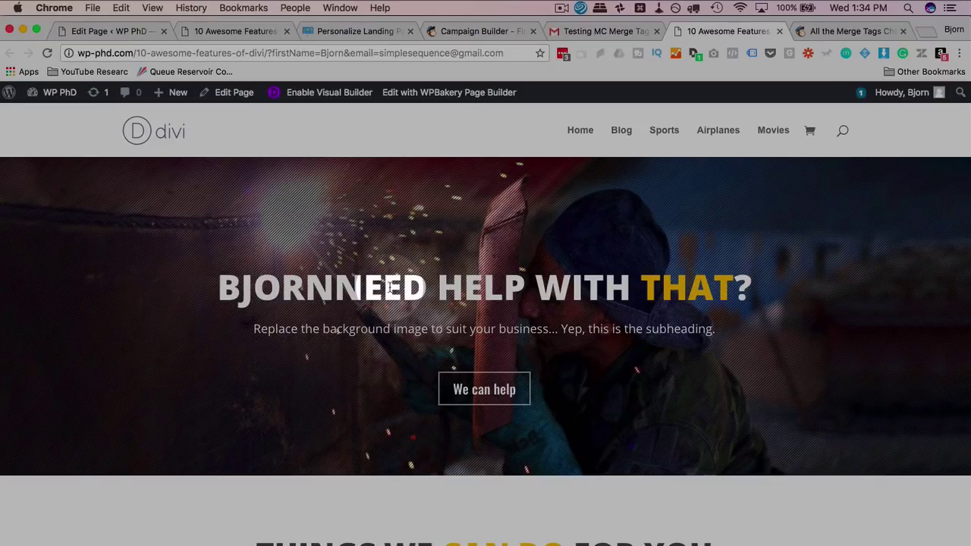
Open the Code module settings and add a new line after the firstName declaration
{"action": "left_click", "coordinate": [123, 34]}
{"action": "scroll", "coordinate": [465, 293], "scroll_direction": "down", "scroll_amount": 10}
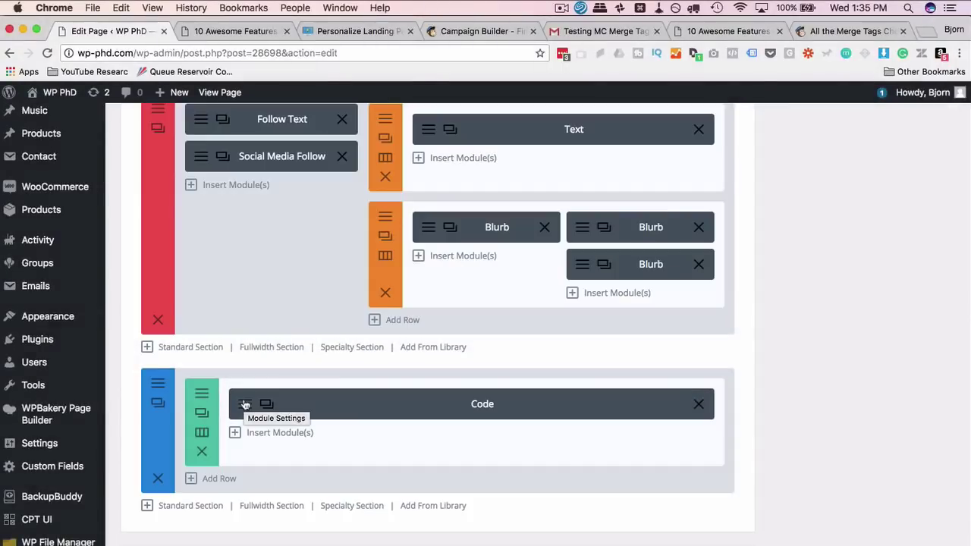
{"action": "left_click", "coordinate": [245, 406]}
{"action": "scroll", "coordinate": [441, 310], "scroll_direction": "down", "scroll_amount": 5}
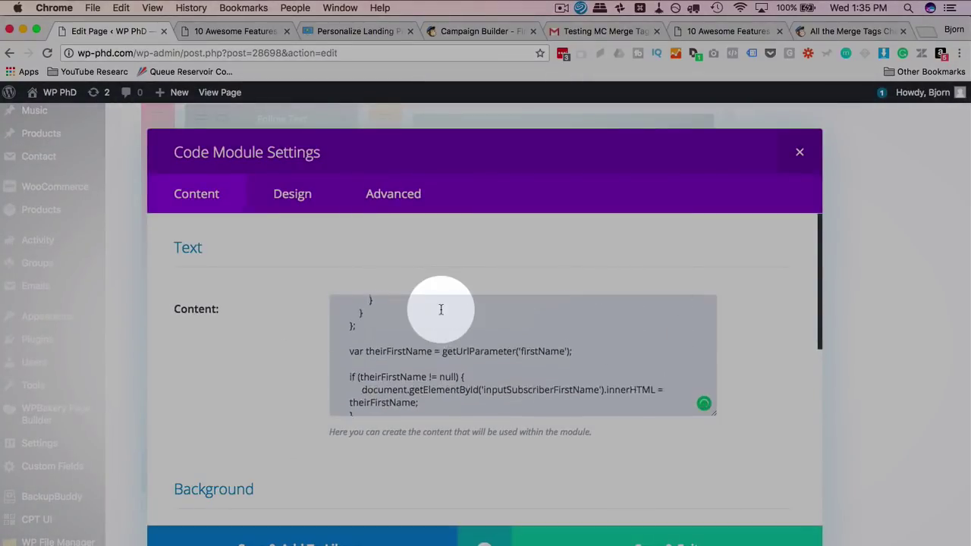
{"action": "scroll", "coordinate": [441, 310], "scroll_direction": "down", "scroll_amount": 4}
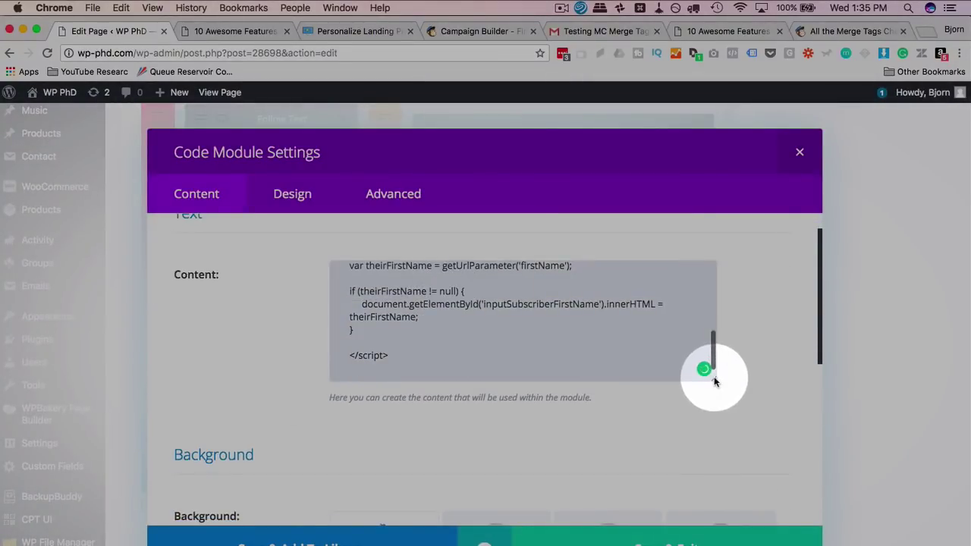
{"action": "left_click_drag", "start_coordinate": [714, 382], "coordinate": [713, 448]}
{"action": "left_click", "coordinate": [582, 342]}
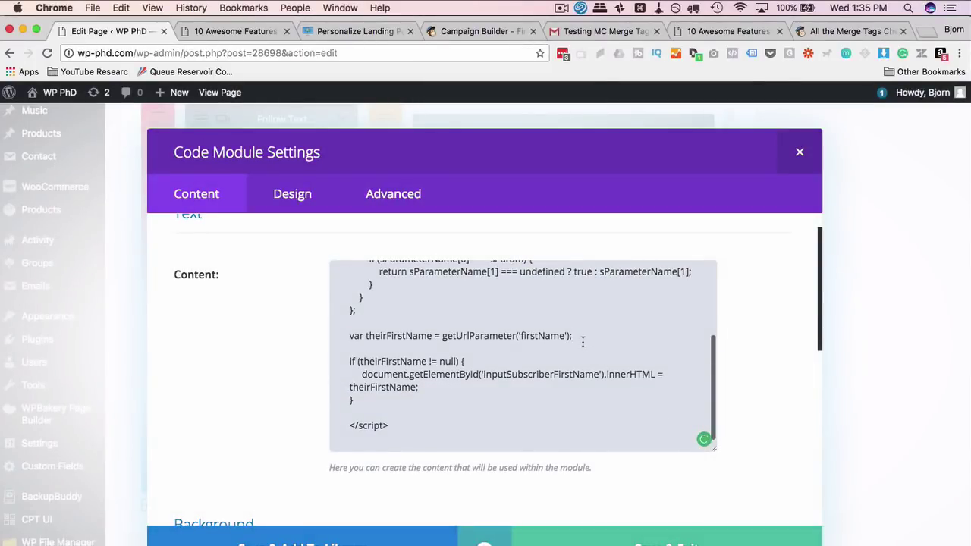
{"action": "key", "text": "Return"}
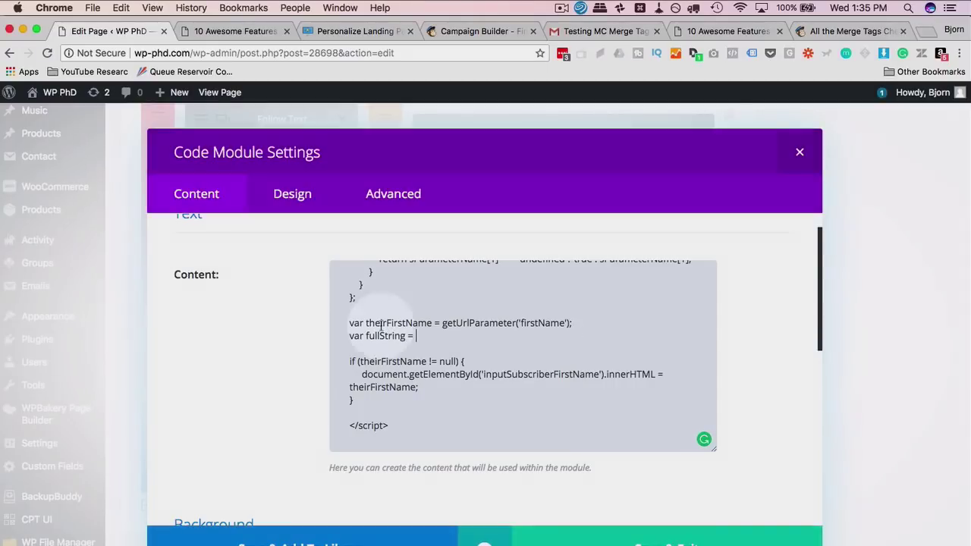
Write var fullString = theirFirstName.concat(", ") on the new line
{"action": "double_click", "coordinate": [381, 323]}
{"action": "right_click", "coordinate": [381, 326]}
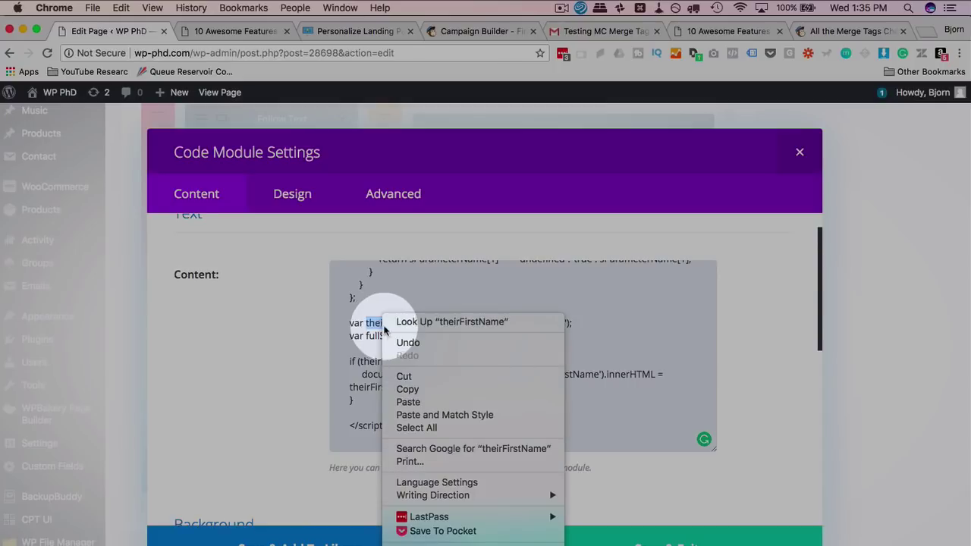
{"action": "left_click", "coordinate": [465, 388]}
{"action": "left_click", "coordinate": [429, 334]}
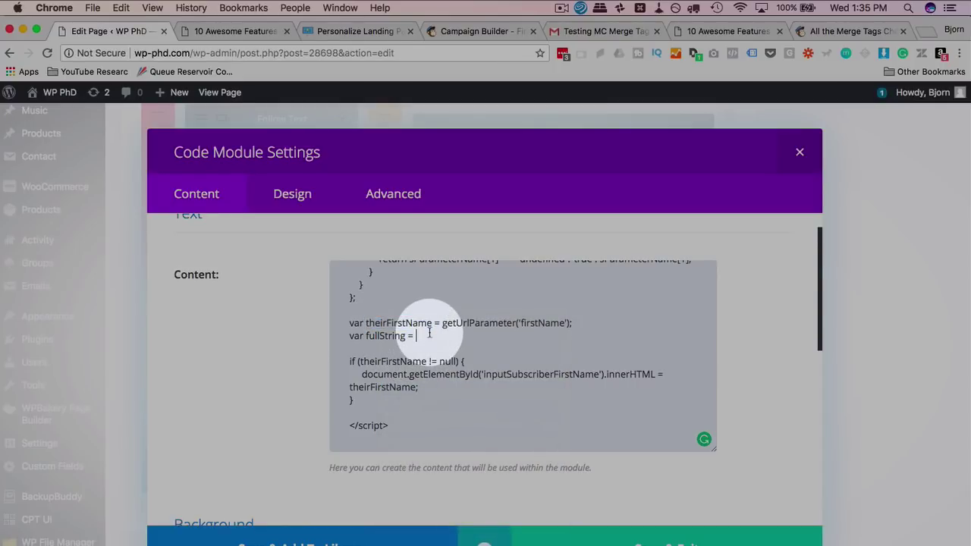
{"action": "right_click", "coordinate": [430, 334]}
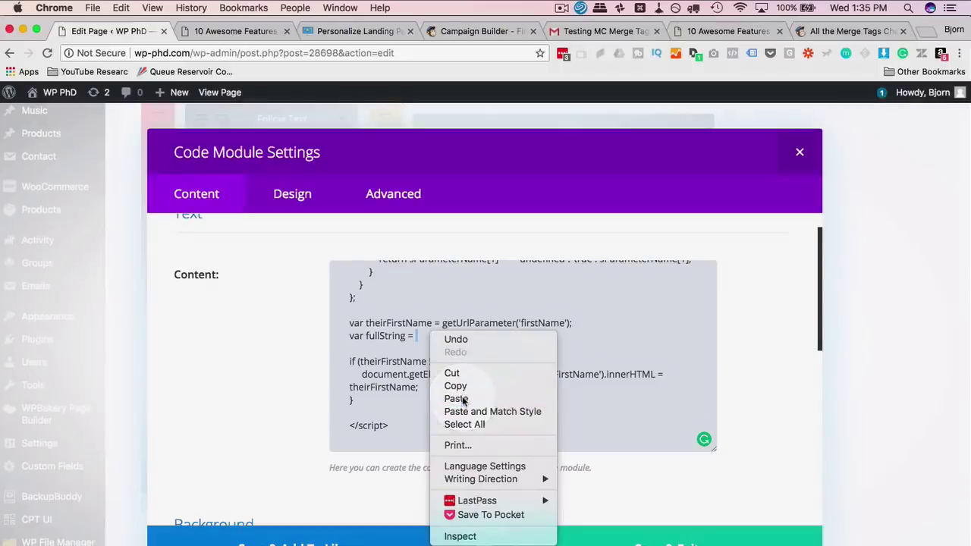
{"action": "left_click", "coordinate": [456, 400]}
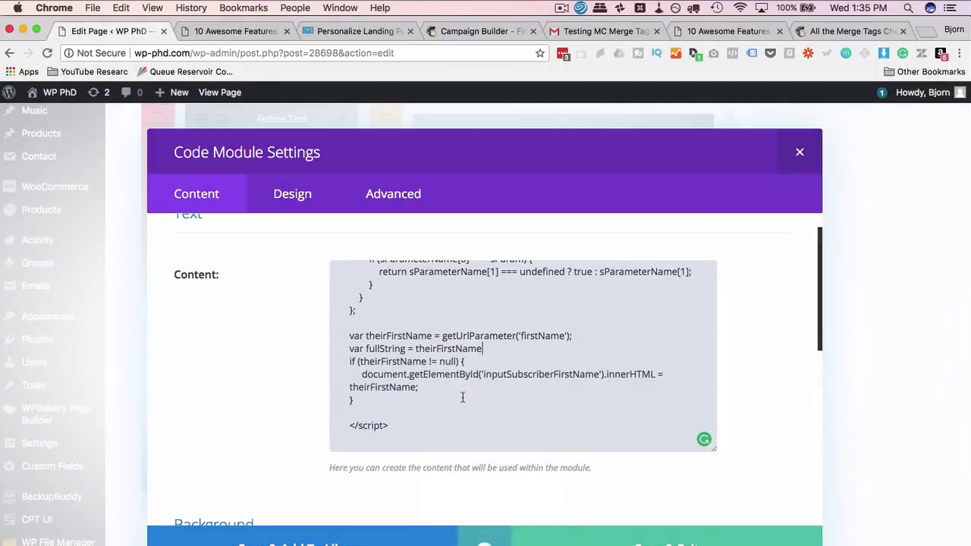
{"action": "type", "text": "."}
{"action": "key", "text": "Return"}
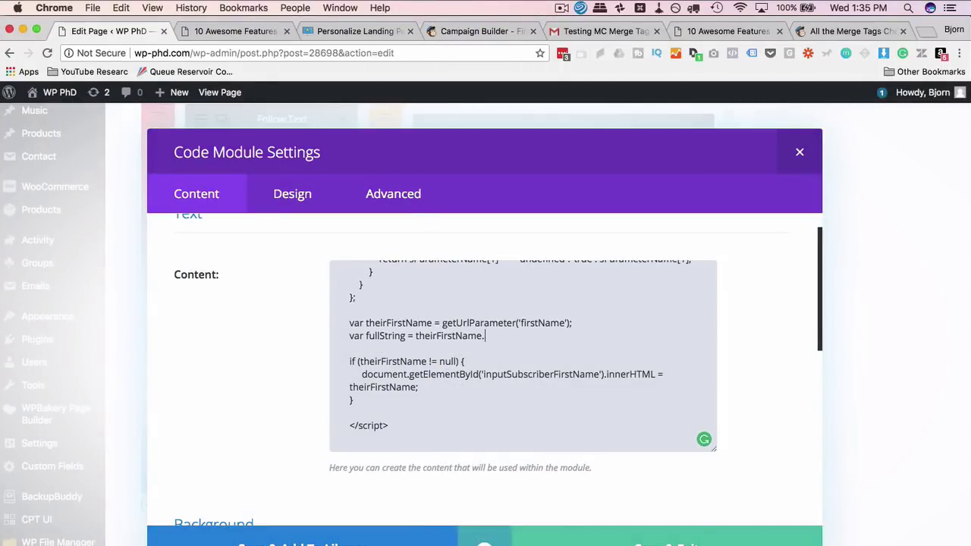
{"action": "type", "text": "concat("}
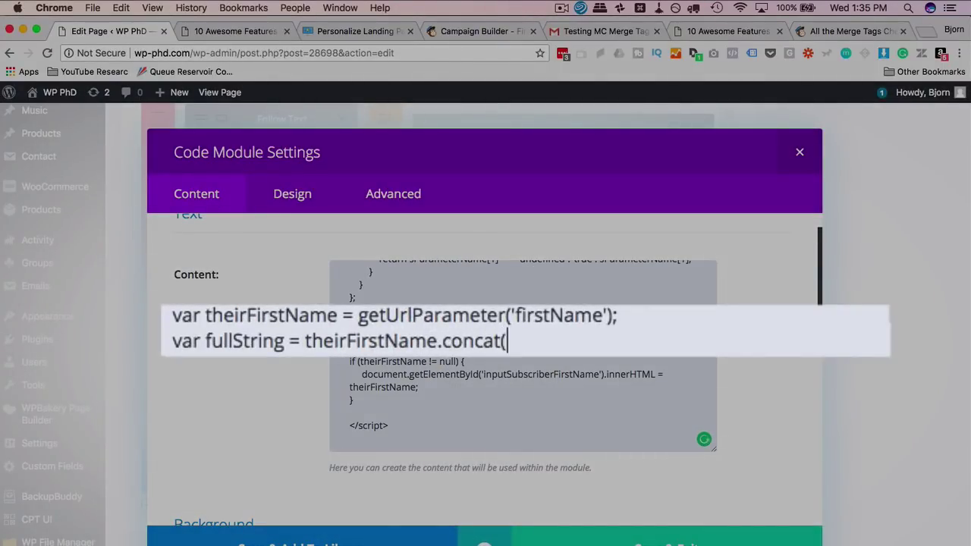
{"action": "type", "text": ");"}
{"action": "left_click", "coordinate": [507, 340]}
{"action": "type", "text": "\"\""}
{"action": "key", "text": "Left"}
{"action": "type", "text": ","}
Replace theirFirstName with fullString in the innerHTML assignment and save the Code module
{"action": "double_click", "coordinate": [294, 317]}
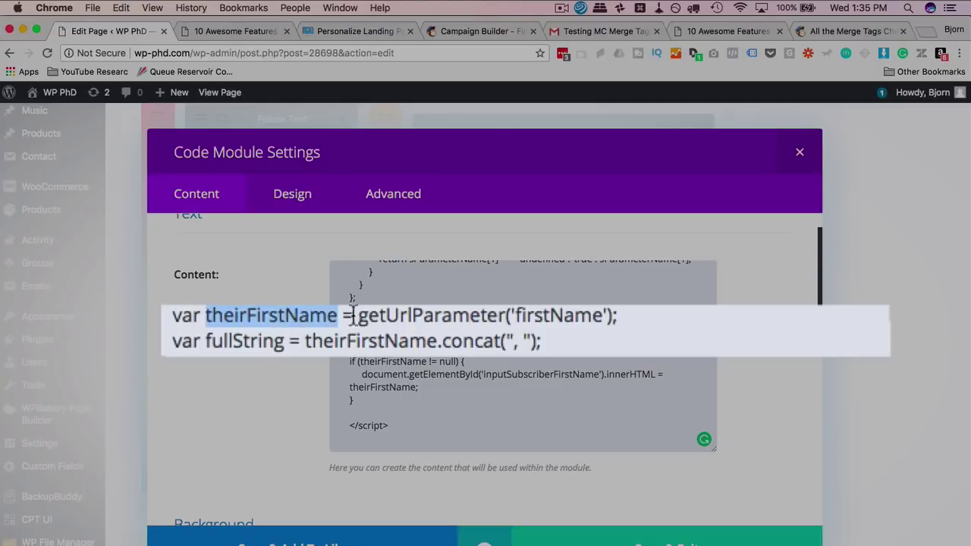
{"action": "double_click", "coordinate": [233, 342]}
{"action": "right_click", "coordinate": [232, 341]}
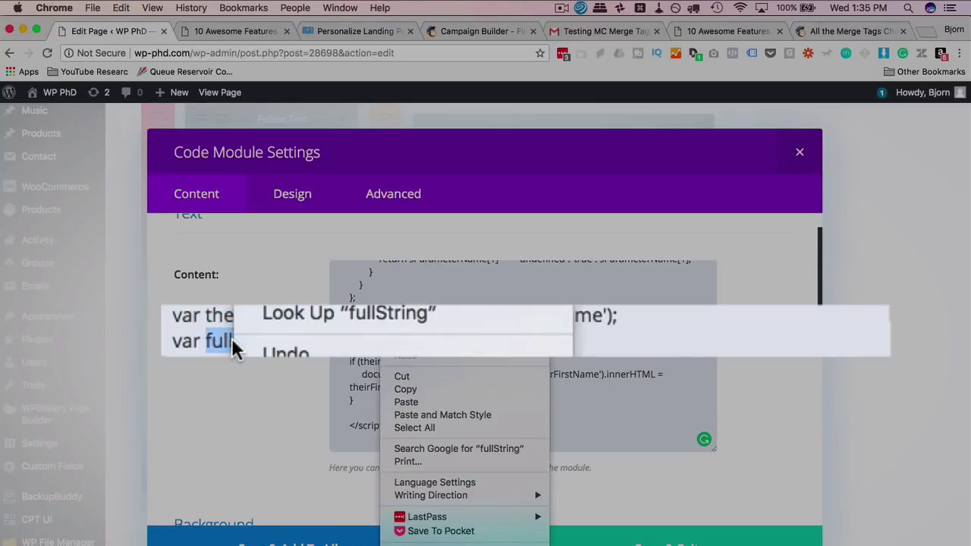
{"action": "left_click", "coordinate": [425, 388]}
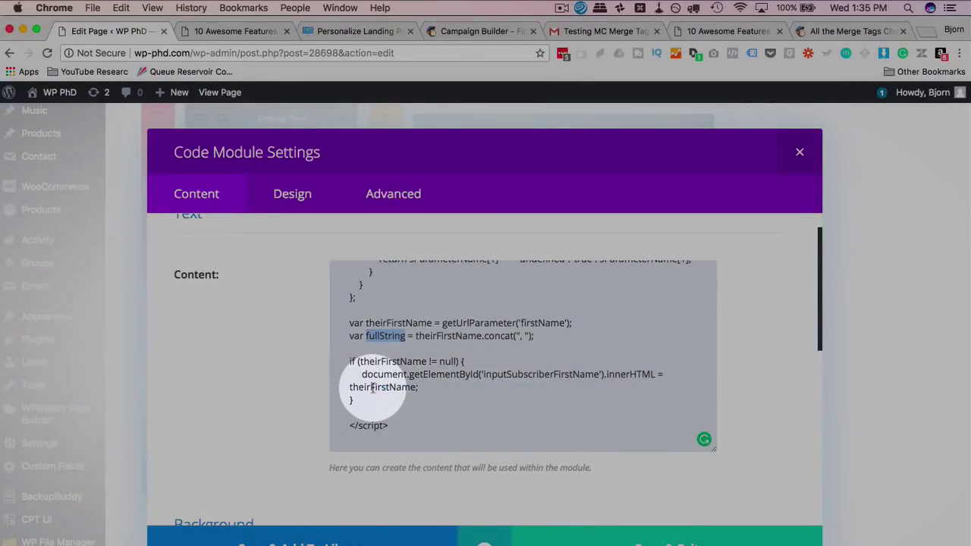
{"action": "left_click", "coordinate": [371, 388]}
{"action": "double_click", "coordinate": [371, 388]}
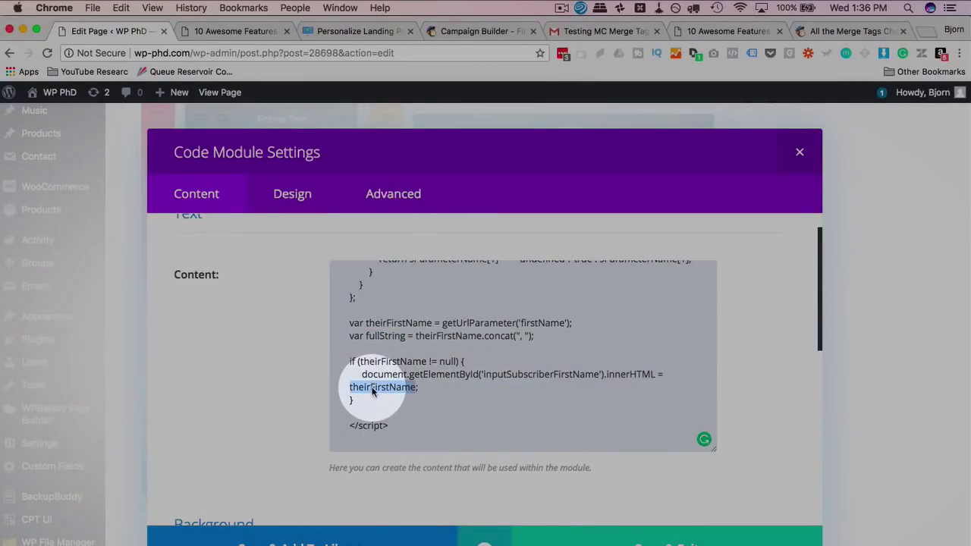
{"action": "right_click", "coordinate": [372, 388]}
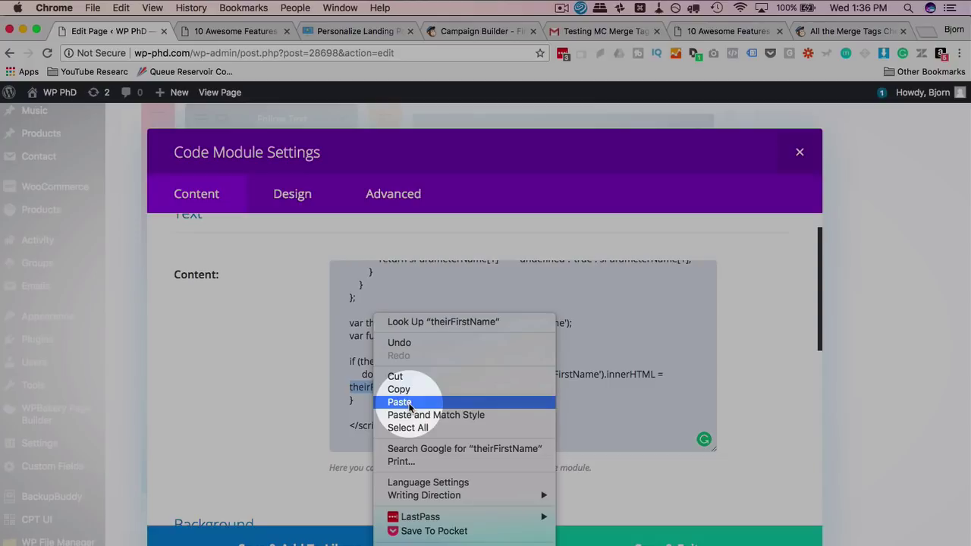
{"action": "left_click", "coordinate": [409, 404]}
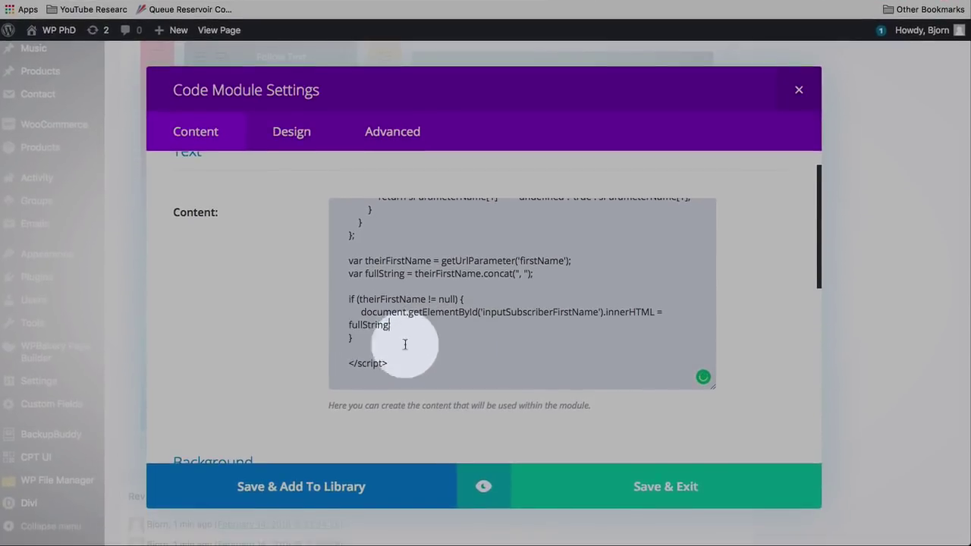
{"action": "left_click", "coordinate": [672, 484]}
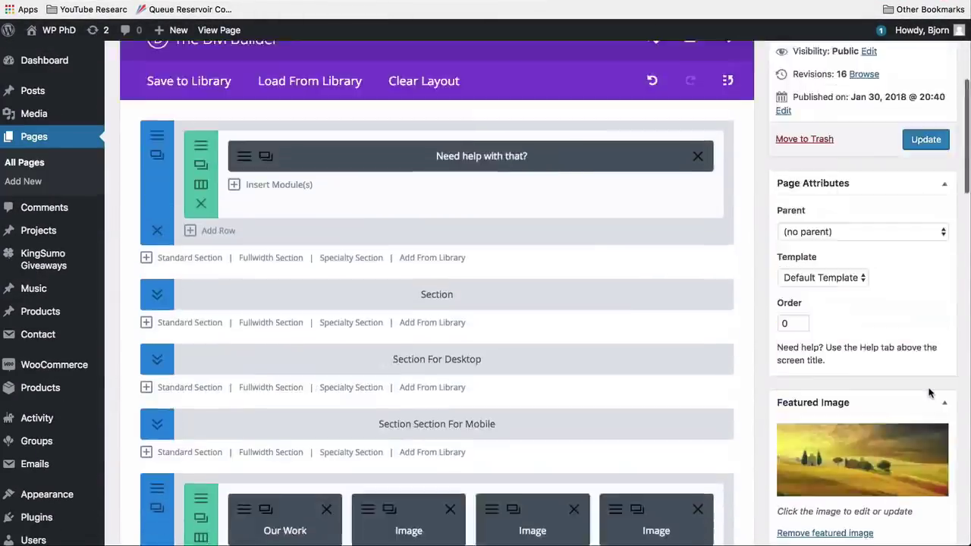
Publish the update and reload the live page to see the name followed by a comma
{"action": "scroll", "coordinate": [930, 392], "scroll_direction": "up", "scroll_amount": 5}
{"action": "left_click", "coordinate": [925, 403]}
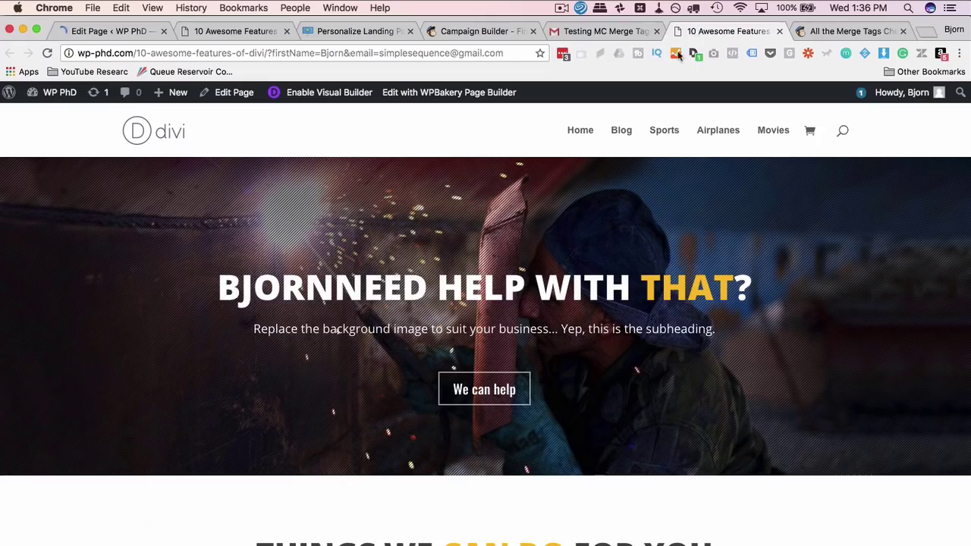
{"action": "left_click", "coordinate": [47, 53]}
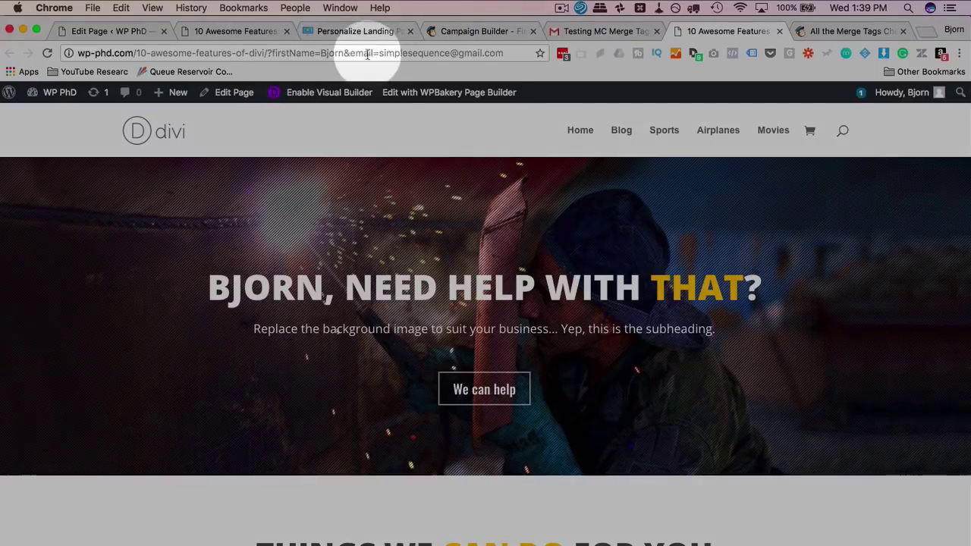
{"action": "left_click", "coordinate": [362, 58]}
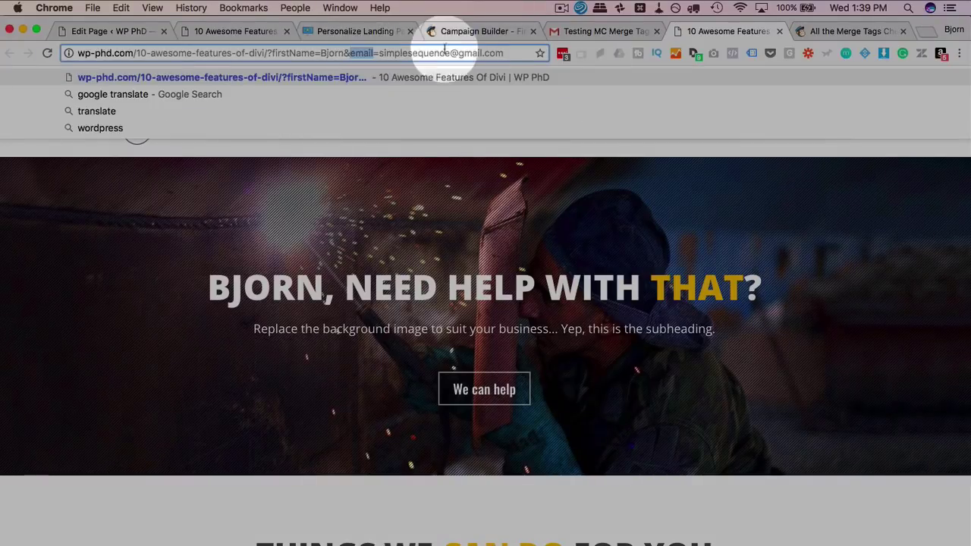
{"action": "left_click", "coordinate": [394, 261]}
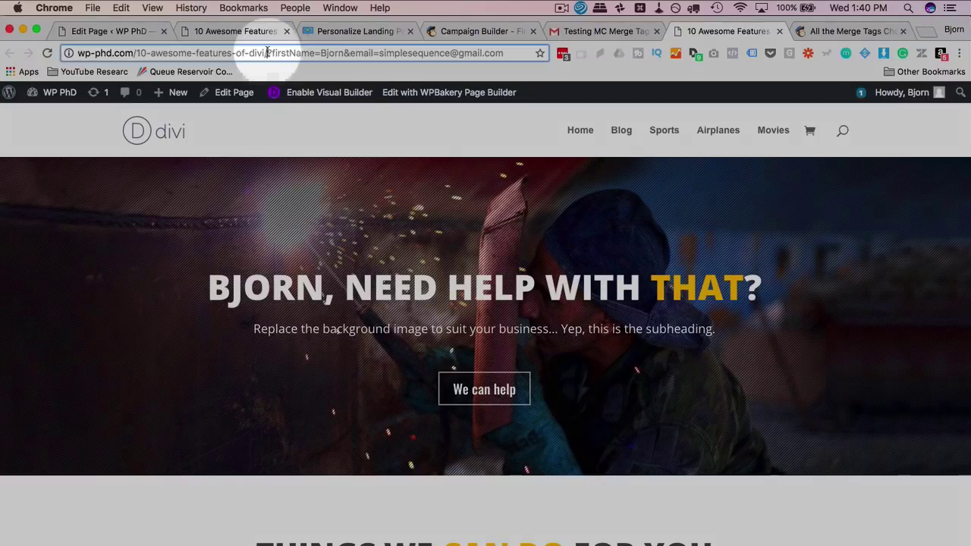
Remove the query string from the address and load the page with no parameters
{"action": "left_click_drag", "start_coordinate": [267, 53], "coordinate": [499, 39]}
{"action": "key", "text": "BackSpace"}
{"action": "key", "text": "Return"}
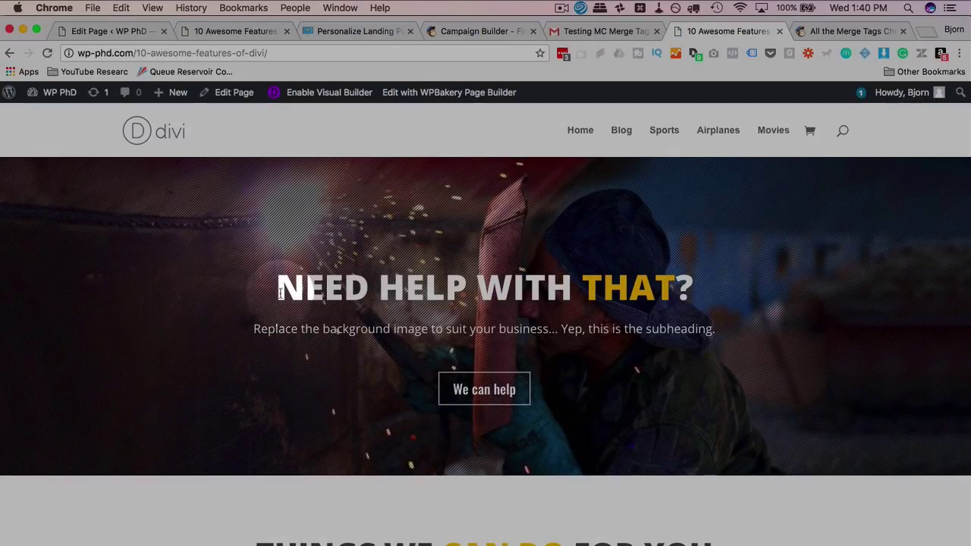
Reload the page with ?firstName= set to a different first name
{"action": "left_click", "coordinate": [333, 53]}
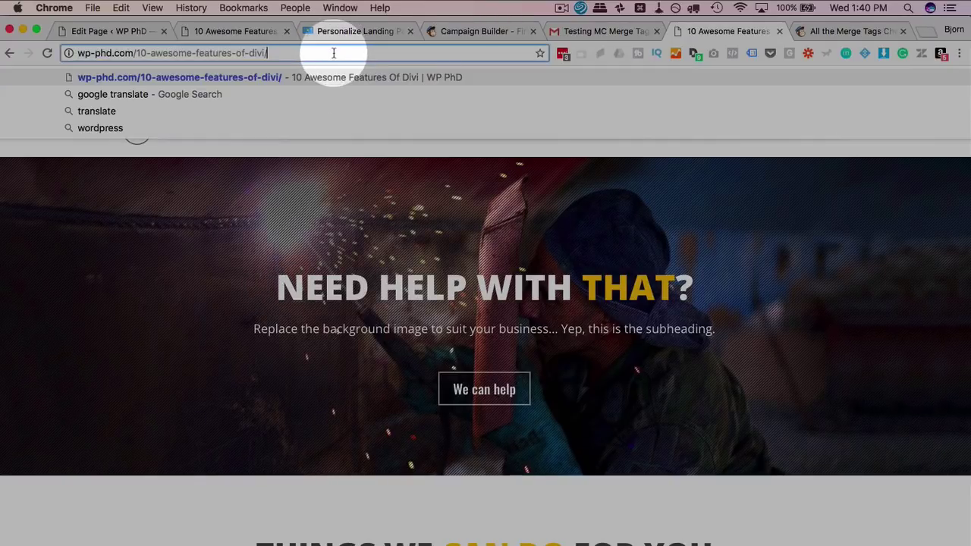
{"action": "type", "text": "?f"}
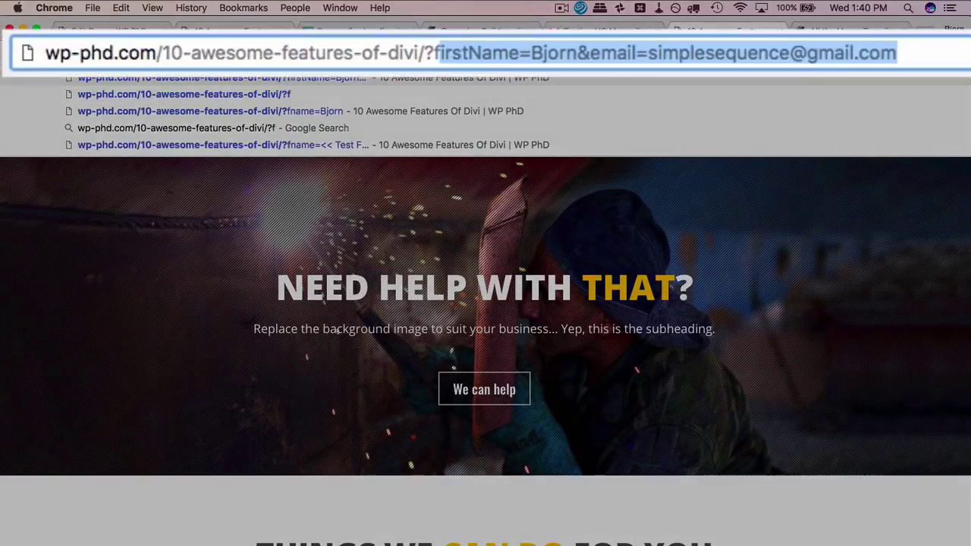
{"action": "type", "text": "irstName="}
{"action": "key", "text": "BackSpace"}
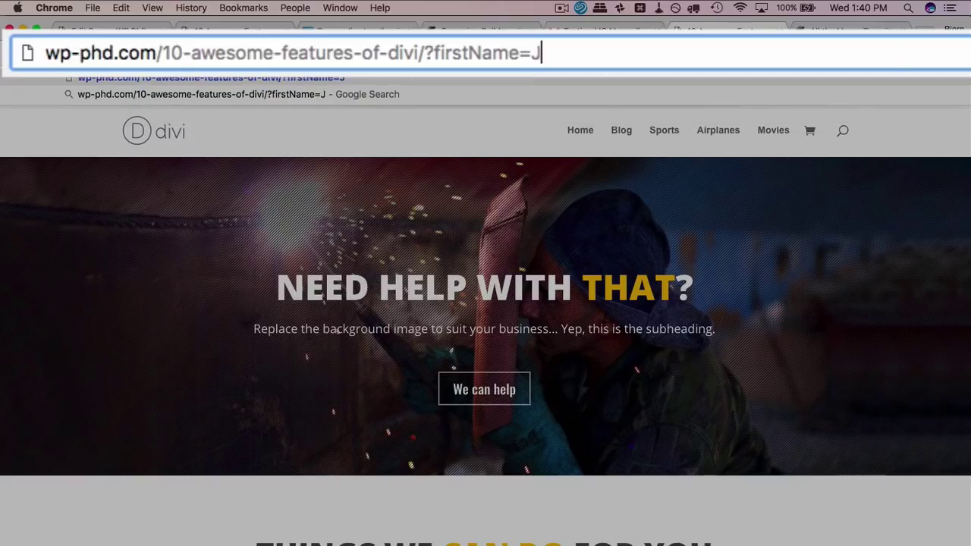
{"action": "type", "text": "Jerry"}
{"action": "key", "text": "Return"}
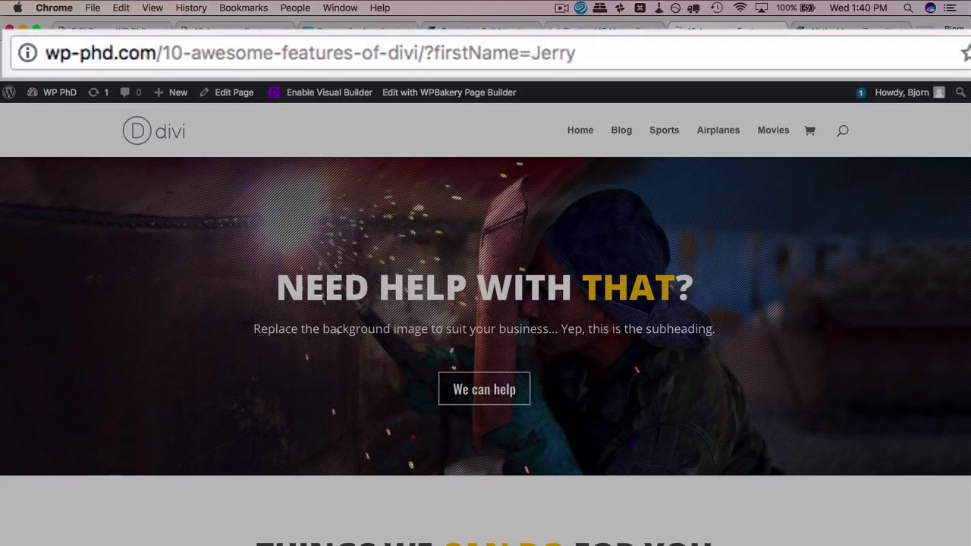